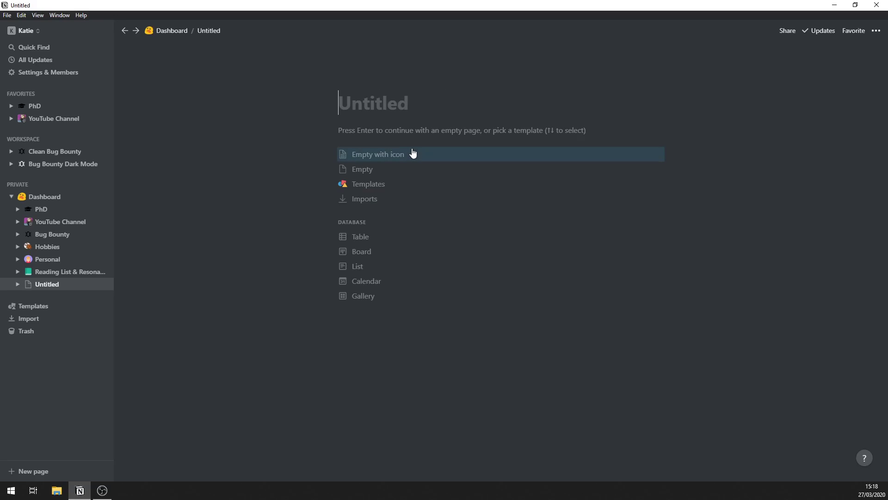
Title the new untitled page "Basic Noteboook" and start it as an empty page with an icon
{"action": "type", "text": "BNas"}
{"action": "key", "text": "BackSpace"}
{"action": "key", "text": "BackSpace"}
{"action": "key", "text": "BackSpace"}
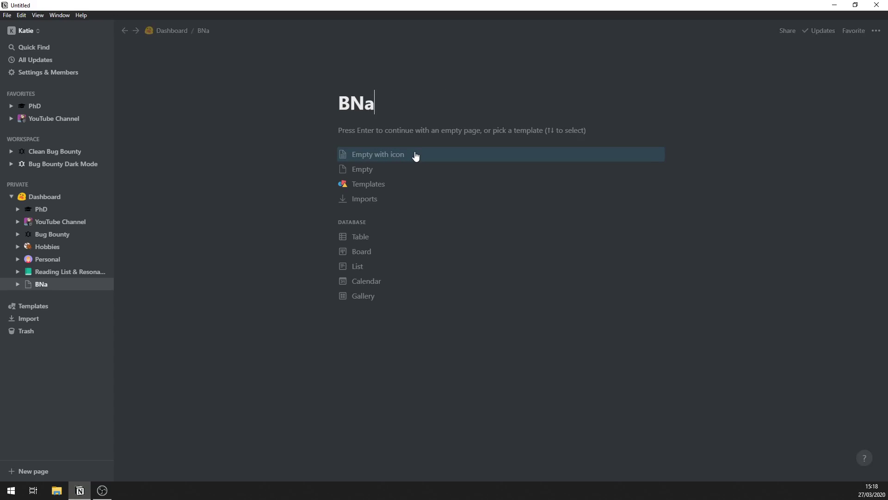
{"action": "type", "text": "asic Noteboook"}
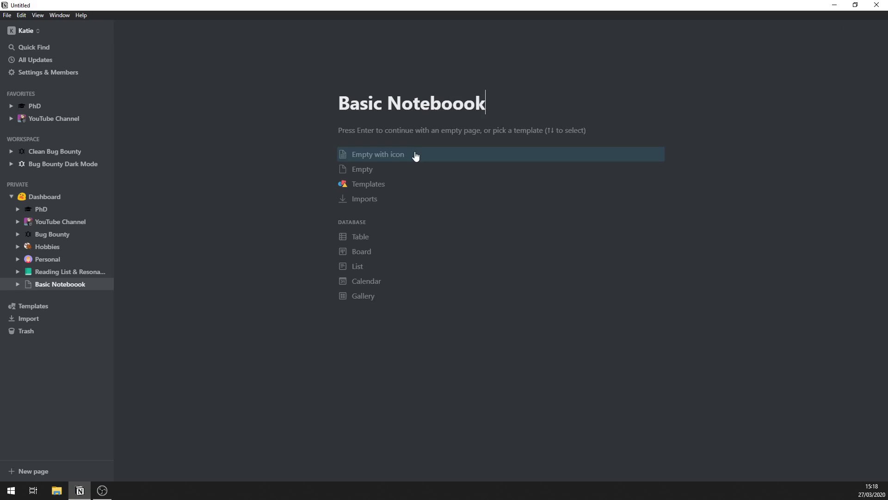
{"action": "key", "text": "Return"}
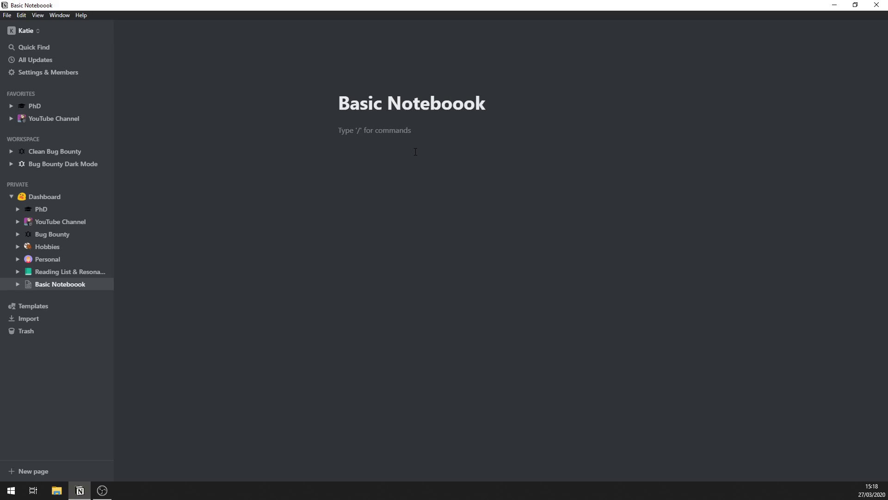
Write the text line "My note" in the page body, followed by a bulleted item reading "Other notes"
{"action": "type", "text": "-"}
{"action": "key", "text": "BackSpace"}
{"action": "type", "text": "Mu note"}
{"action": "key", "text": "Return"}
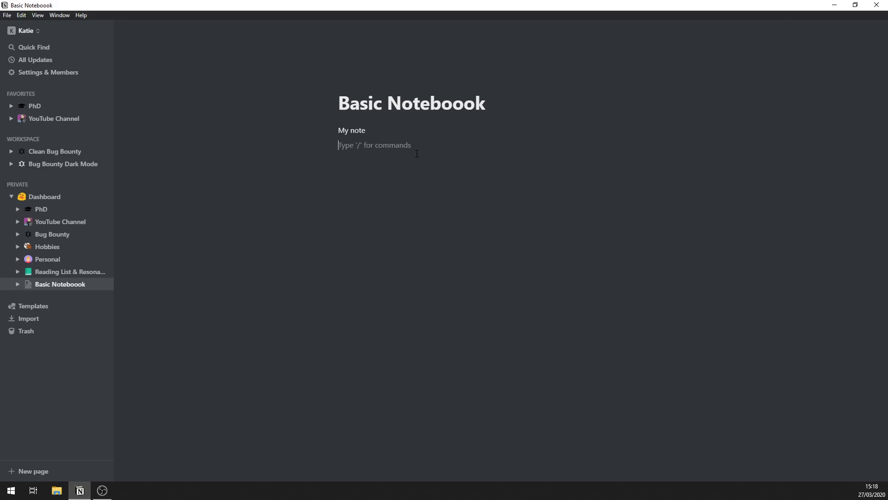
{"action": "type", "text": "c"}
{"action": "key", "text": "BackSpace"}
{"action": "type", "text": "- "}
{"action": "type", "text": "Other n"}
{"action": "type", "text": "otes"}
{"action": "key", "text": "Return"}
{"action": "key", "text": "Return"}
Insert a Heading 2 block below the bulleted item with the text "jhjhjh"
{"action": "type", "text": "/"}
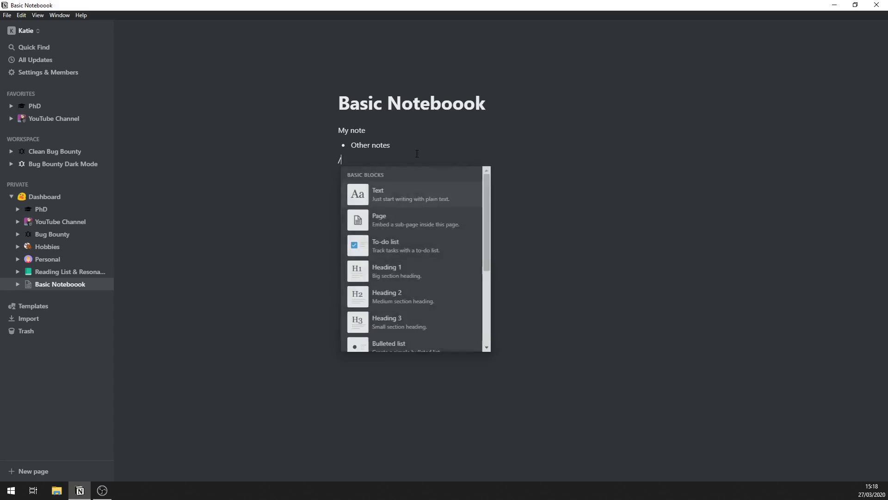
{"action": "key", "text": "Down"}
{"action": "key", "text": "Down"}
{"action": "key", "text": "Down"}
{"action": "key", "text": "Down"}
{"action": "key", "text": "Down"}
{"action": "key", "text": "Down"}
{"action": "key", "text": "Down"}
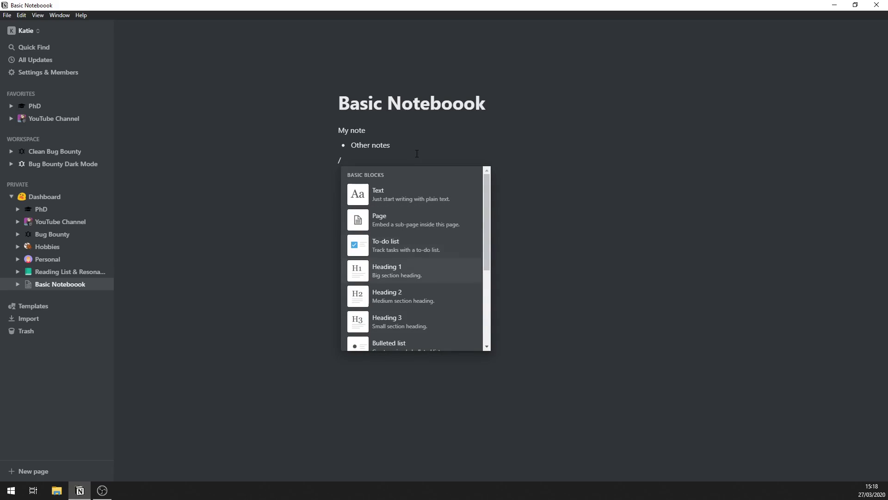
{"action": "key", "text": "Up"}
{"action": "key", "text": "Down"}
{"action": "key", "text": "Down"}
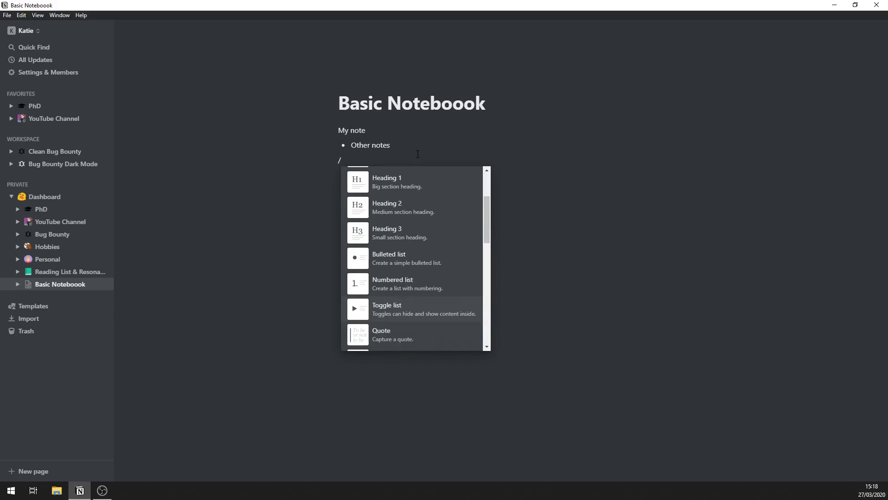
{"action": "key", "text": "Down"}
{"action": "key", "text": "Down"}
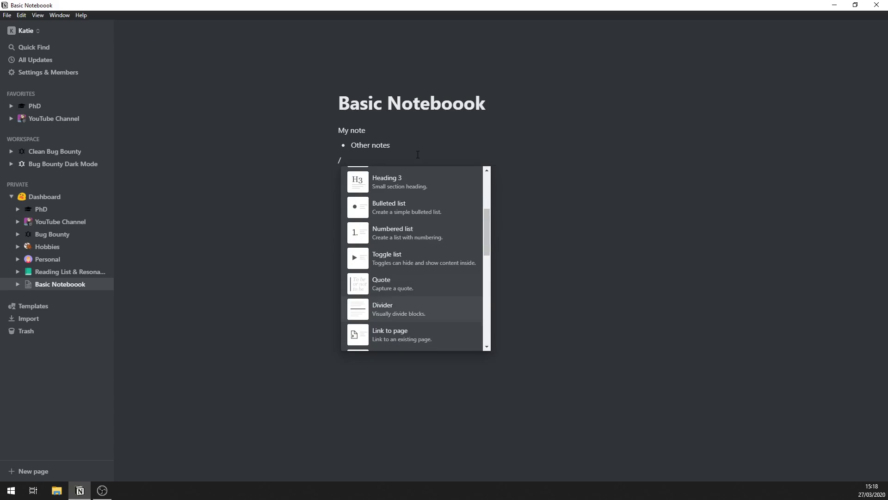
{"action": "key", "text": "Up"}
{"action": "key", "text": "Up"}
{"action": "key", "text": "Up"}
{"action": "key", "text": "Up"}
{"action": "key", "text": "Up"}
{"action": "key", "text": "Up"}
{"action": "key", "text": "Up"}
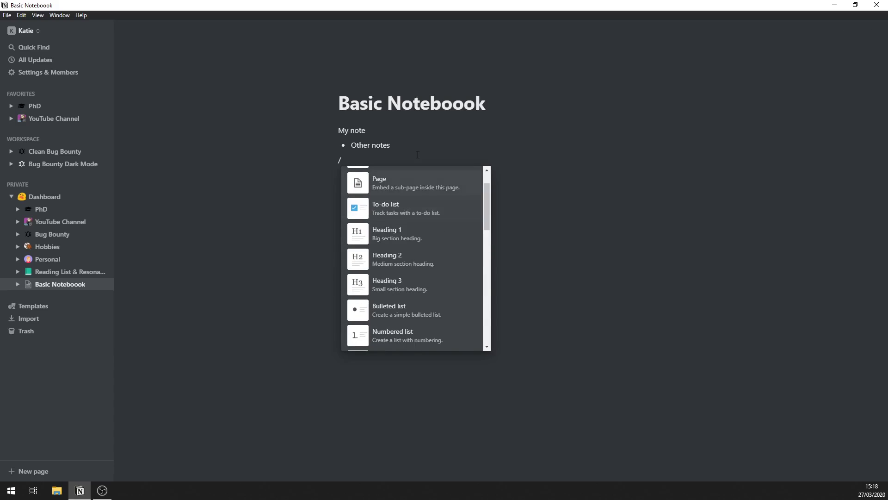
{"action": "type", "text": "h"}
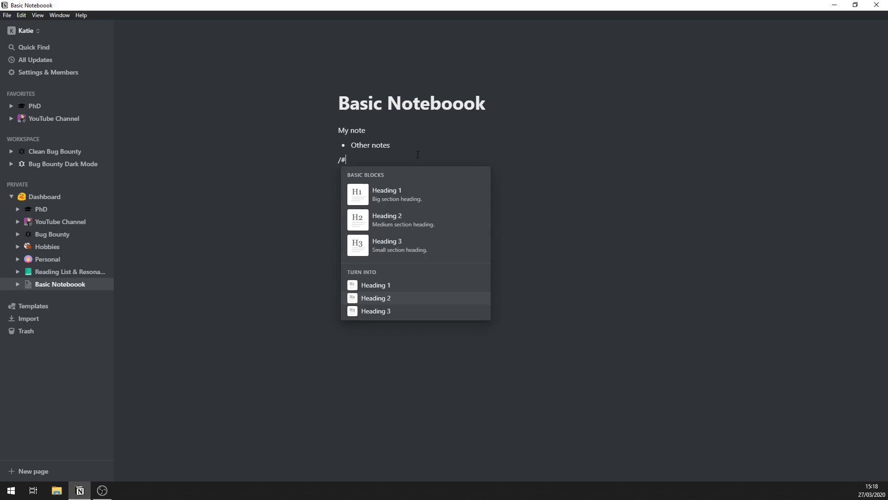
{"action": "key", "text": "BackSpace"}
{"action": "key", "text": "Return"}
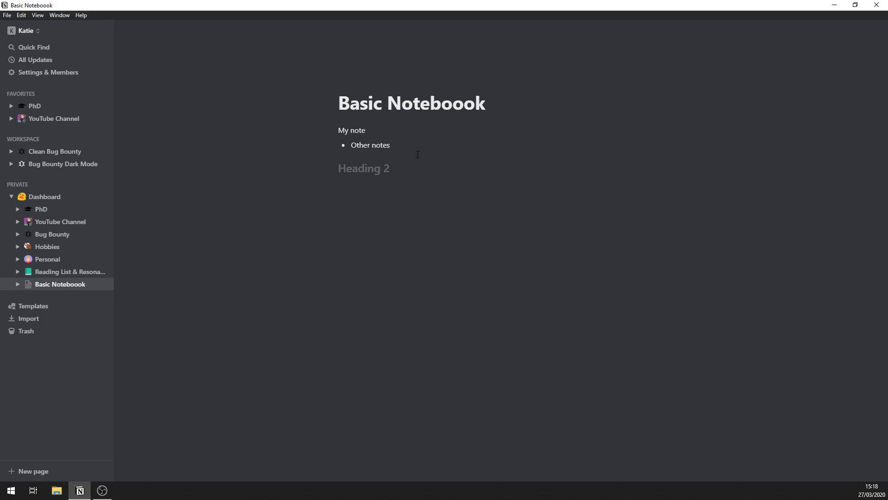
{"action": "type", "text": "jhjhjh"}
{"action": "key", "text": "Return"}
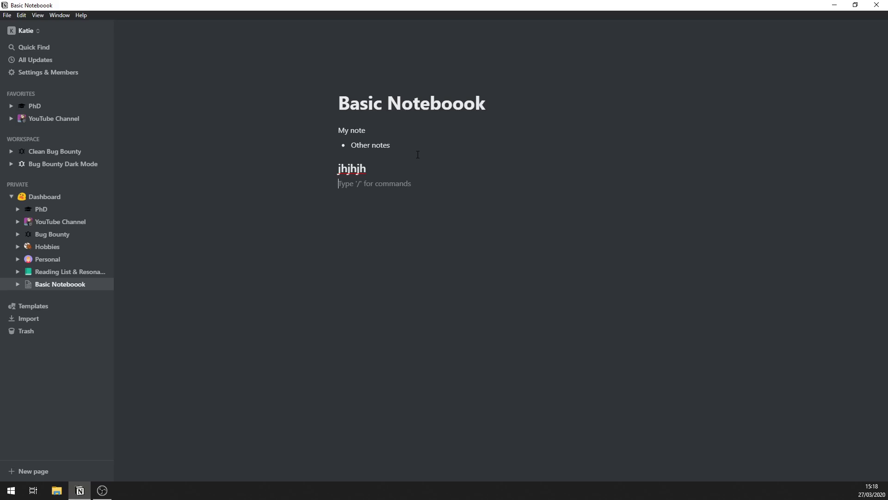
Look through the list of available block types, from basic blocks through embeds to the turn-into options, without inserting any
{"action": "type", "text": "/"}
{"action": "key", "text": "Down"}
{"action": "key", "text": "Down"}
{"action": "key", "text": "Down"}
{"action": "key", "text": "Down"}
{"action": "key", "text": "Down"}
{"action": "key", "text": "Down"}
{"action": "key", "text": "Down"}
{"action": "key", "text": "Down"}
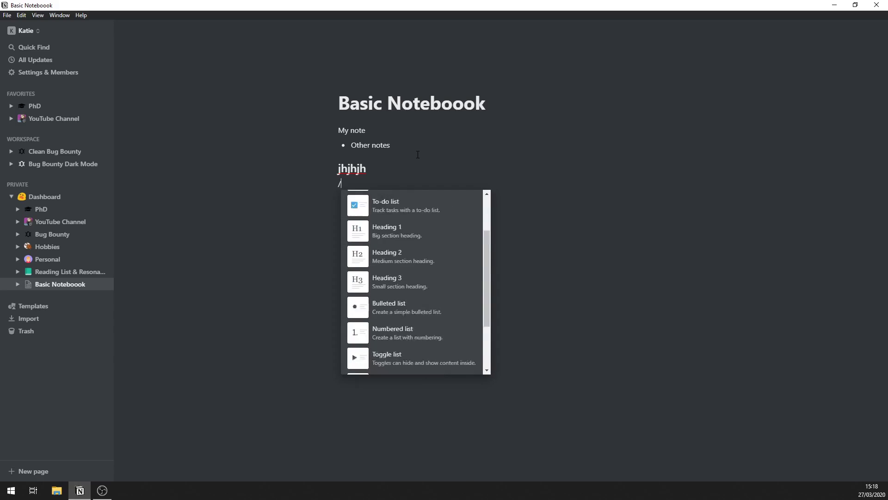
{"action": "key", "text": "Down"}
{"action": "key", "text": "Down"}
{"action": "key", "text": "Down"}
{"action": "key", "text": "Down"}
{"action": "key", "text": "Down"}
{"action": "key", "text": "Down"}
{"action": "key", "text": "Down"}
{"action": "key", "text": "Down"}
{"action": "key", "text": "Down"}
{"action": "key", "text": "Down"}
{"action": "key", "text": "Down"}
{"action": "key", "text": "Down"}
{"action": "key", "text": "Down"}
{"action": "key", "text": "Down"}
{"action": "key", "text": "Down"}
{"action": "key", "text": "Down"}
{"action": "key", "text": "Down"}
{"action": "key", "text": "Down"}
{"action": "key", "text": "Down"}
{"action": "key", "text": "Down"}
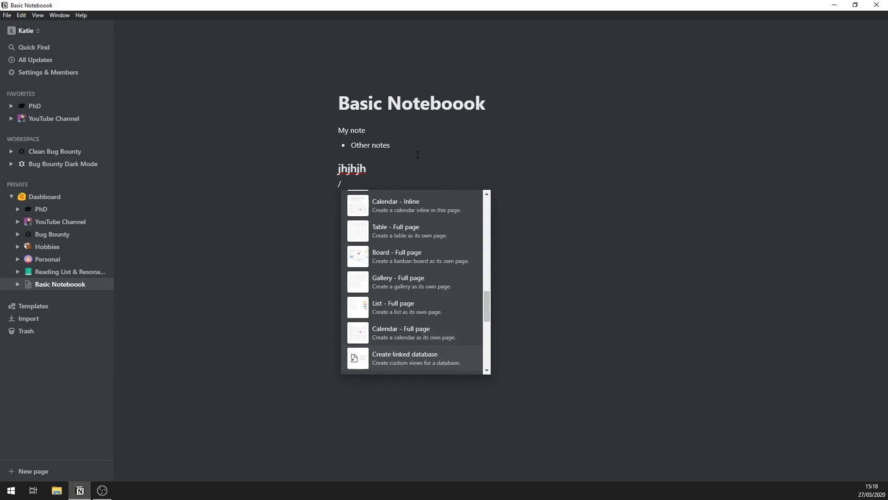
{"action": "key", "text": "Down"}
{"action": "key", "text": "Down"}
{"action": "key", "text": "Down"}
{"action": "key", "text": "Down"}
{"action": "key", "text": "Down"}
{"action": "key", "text": "Down"}
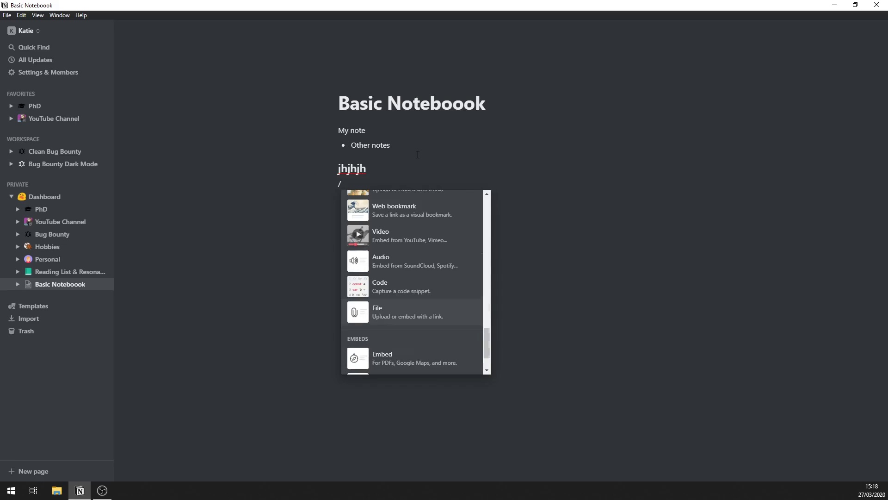
{"action": "key", "text": "Down"}
{"action": "key", "text": "Down"}
{"action": "key", "text": "Down"}
{"action": "key", "text": "Down"}
{"action": "key", "text": "Down"}
{"action": "key", "text": "Down"}
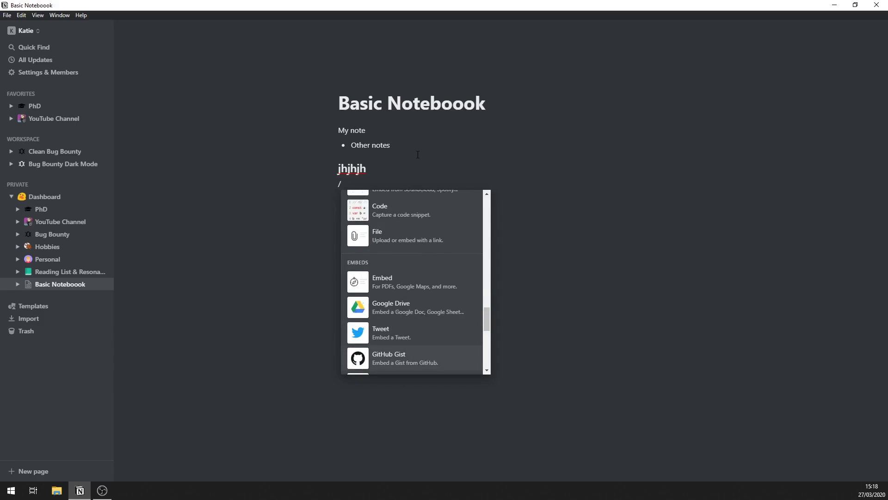
{"action": "key", "text": "Down"}
{"action": "key", "text": "Down"}
{"action": "key", "text": "Down"}
{"action": "key", "text": "Down"}
{"action": "key", "text": "Down"}
{"action": "key", "text": "Down"}
{"action": "key", "text": "Down"}
{"action": "key", "text": "Down"}
{"action": "key", "text": "Down"}
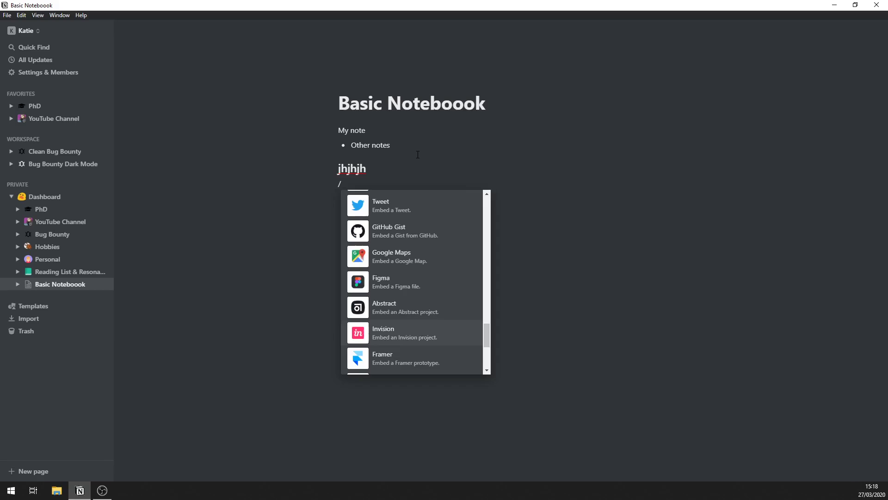
{"action": "key", "text": "Down"}
{"action": "key", "text": "Down"}
{"action": "key", "text": "Down"}
{"action": "key", "text": "Down"}
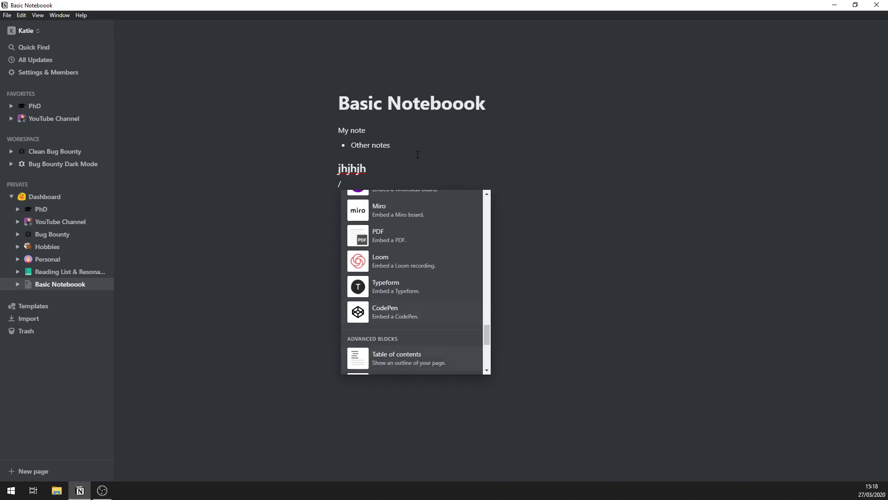
{"action": "key", "text": "Down"}
{"action": "key", "text": "Down"}
{"action": "key", "text": "Down"}
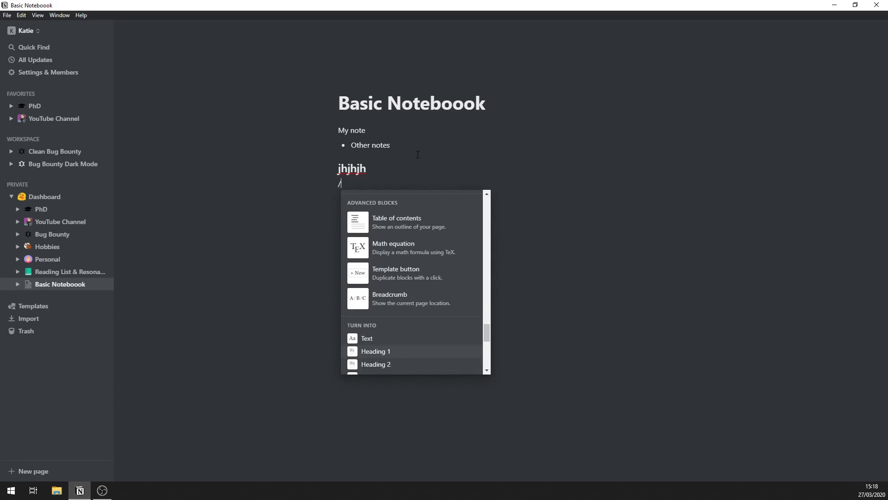
{"action": "key", "text": "Down"}
{"action": "key", "text": "Down"}
{"action": "key", "text": "Down"}
{"action": "key", "text": "Down"}
{"action": "key", "text": "Down"}
{"action": "key", "text": "Down"}
{"action": "key", "text": "Down"}
{"action": "key", "text": "Down"}
{"action": "key", "text": "Down"}
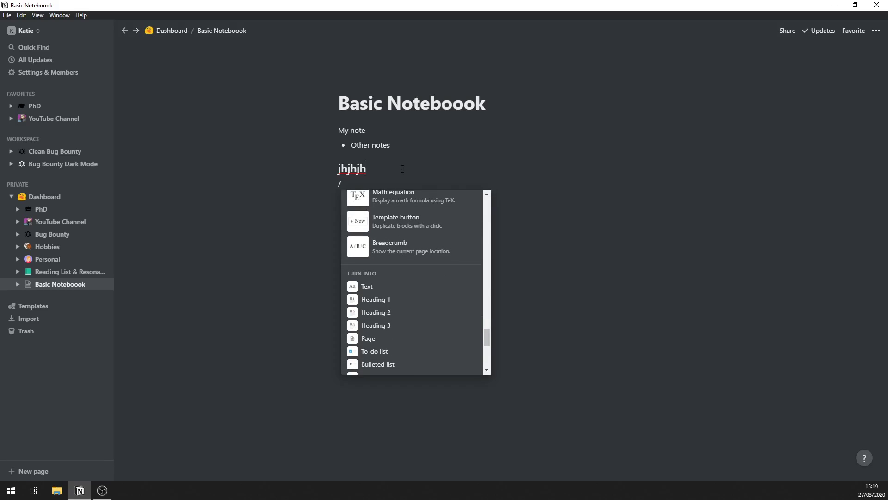
{"action": "key", "text": "Escape"}
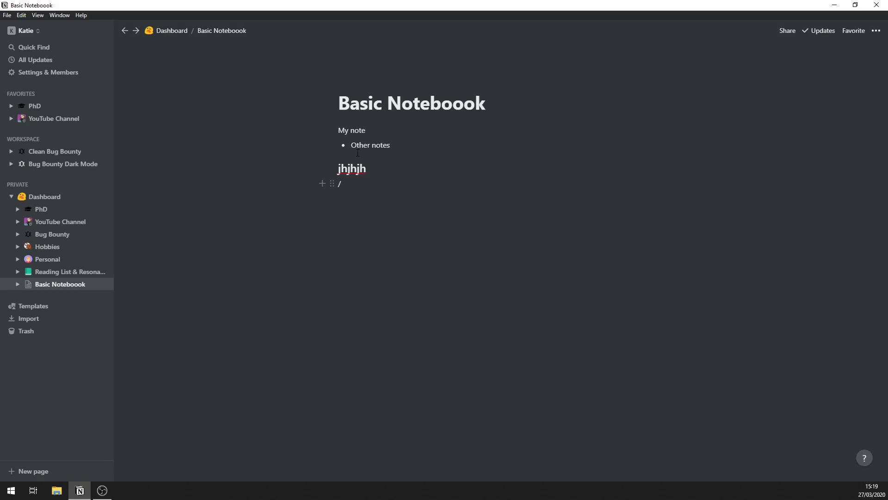
{"action": "key", "text": "BackSpace"}
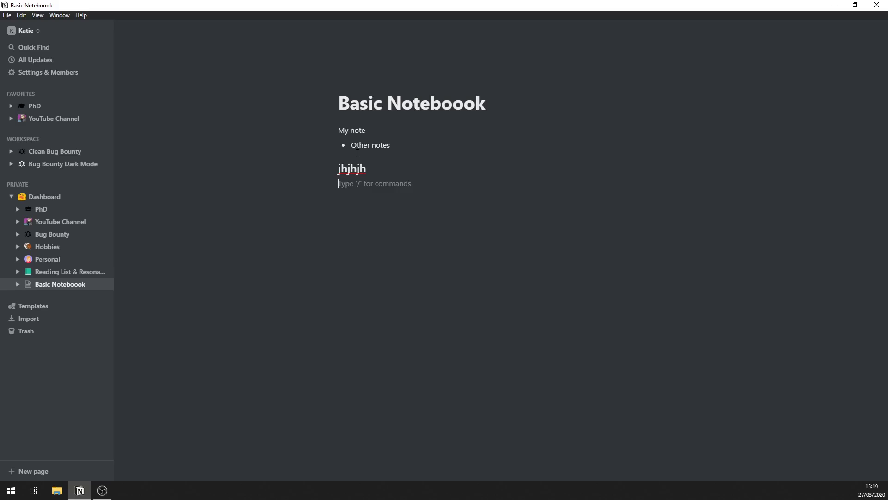
Add a to-do list below the heading with the items "wash the cat", "wash the car" and "wash can"
{"action": "type", "text": "/tod"}
{"action": "key", "text": "Return"}
{"action": "type", "text": "wash the cat"}
{"action": "key", "text": "Return"}
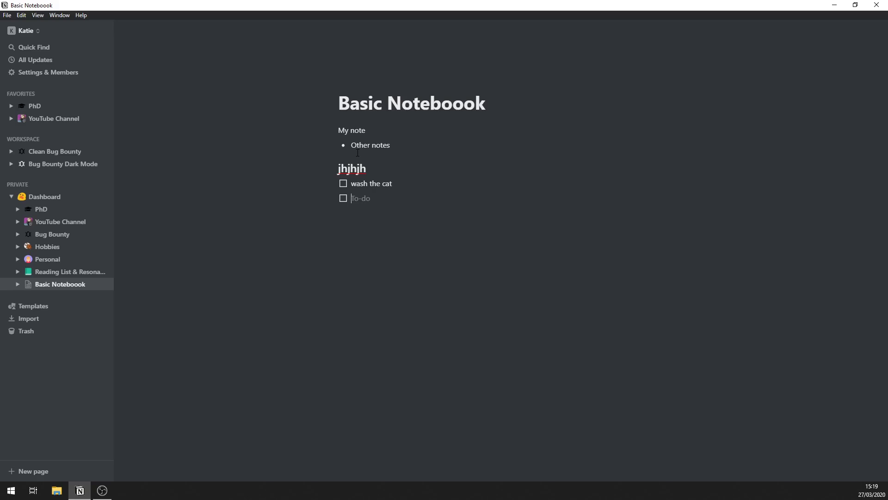
{"action": "type", "text": "wash the car"}
{"action": "key", "text": "Return"}
{"action": "type", "text": "wash can"}
Mark all three to-do items as completed
{"action": "left_click", "coordinate": [343, 183]}
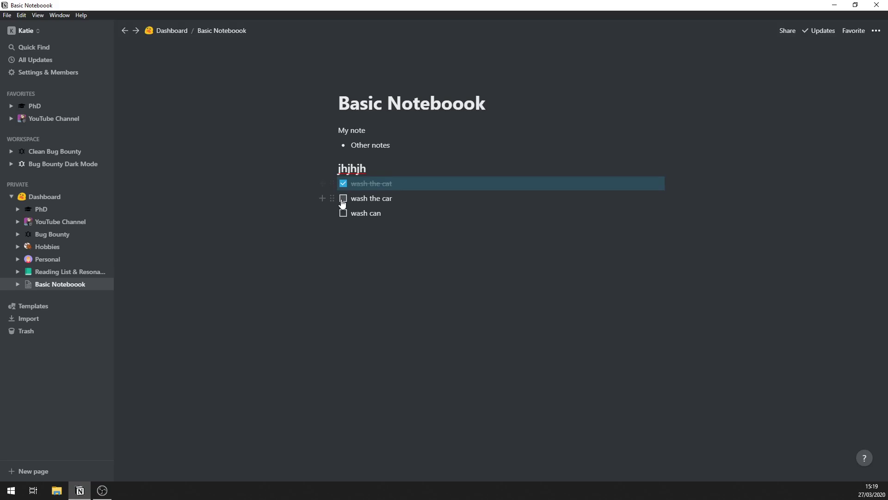
{"action": "left_click", "coordinate": [343, 198]}
{"action": "left_click", "coordinate": [343, 213]}
Insert a Template button block on the empty line below the to-do list
{"action": "left_click", "coordinate": [347, 228]}
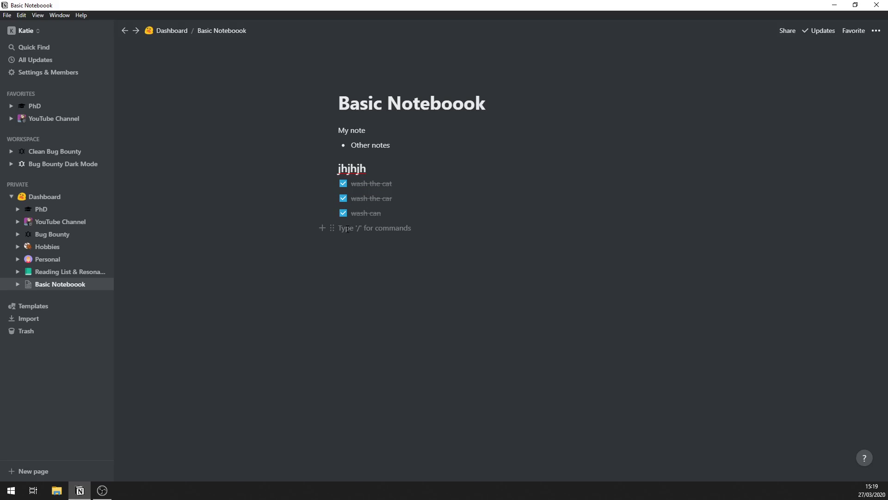
{"action": "type", "text": "/tem"}
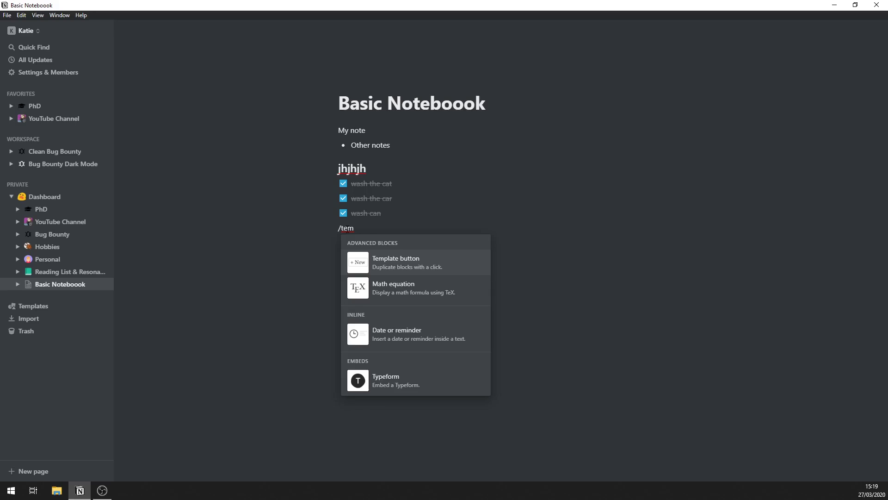
{"action": "key", "text": "Return"}
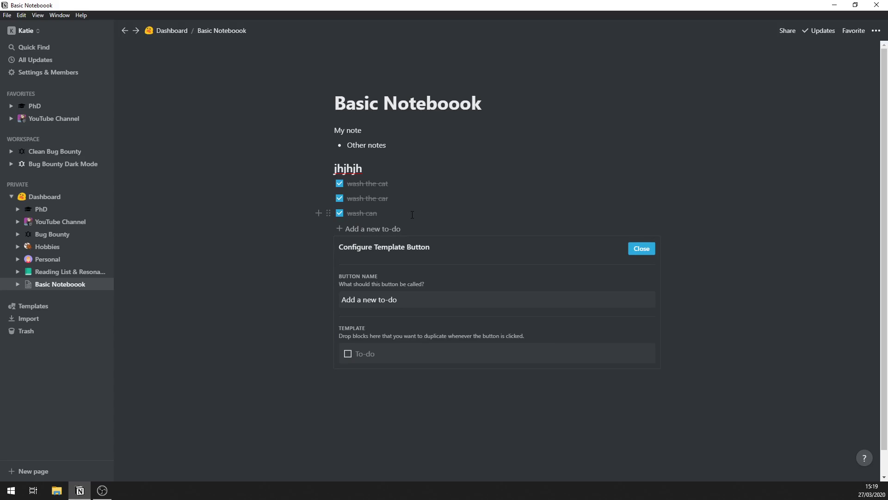
Move the three completed to-dos into the button's template and remove the blank default to-do from it
{"action": "left_click_drag", "start_coordinate": [413, 215], "coordinate": [343, 355]}
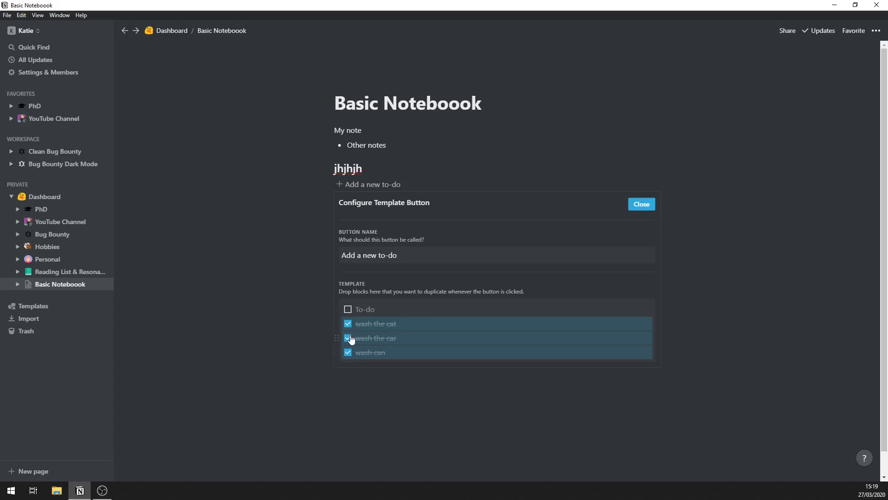
{"action": "left_click", "coordinate": [339, 308]}
{"action": "left_click", "coordinate": [301, 263]}
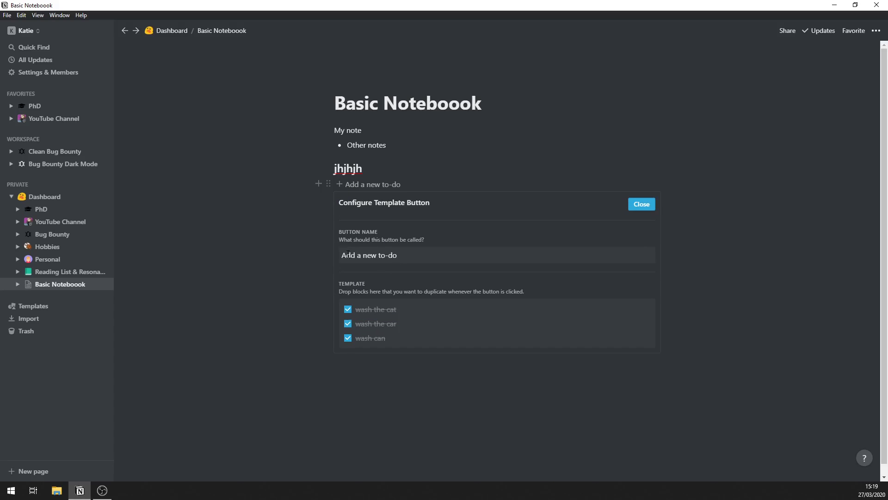
Use the "Add a new to-do" button four times to generate copies of the template's three items
{"action": "left_click", "coordinate": [363, 184]}
{"action": "left_click", "coordinate": [352, 229]}
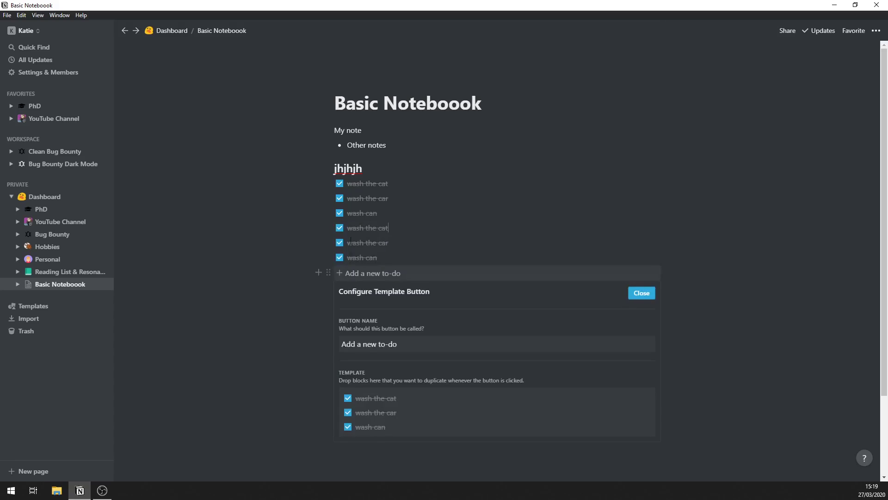
{"action": "left_click", "coordinate": [355, 273]}
{"action": "left_click", "coordinate": [347, 318]}
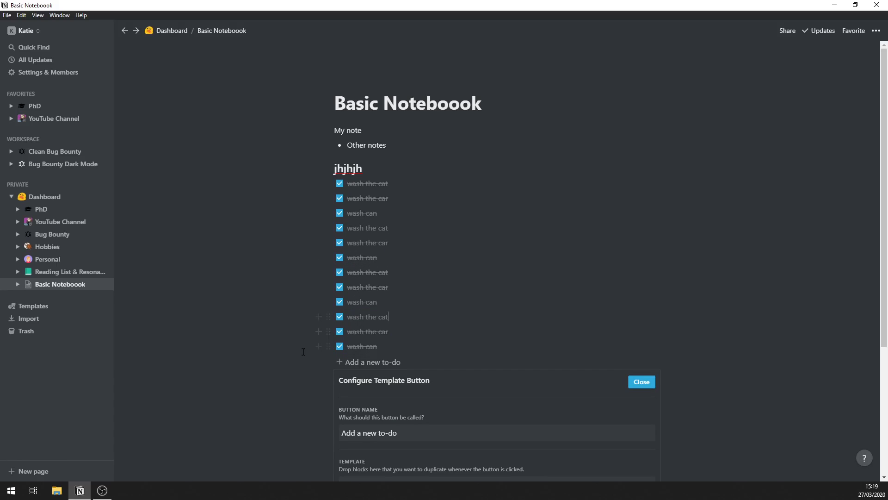
{"action": "scroll", "coordinate": [301, 330], "scroll_direction": "down", "scroll_amount": 3}
{"action": "scroll", "coordinate": [382, 273], "scroll_direction": "up", "scroll_amount": 3}
Delete all generated to-dos under the heading and reduce the button's template to one blank, unchecked to-do
{"action": "left_click_drag", "start_coordinate": [319, 357], "coordinate": [319, 184]}
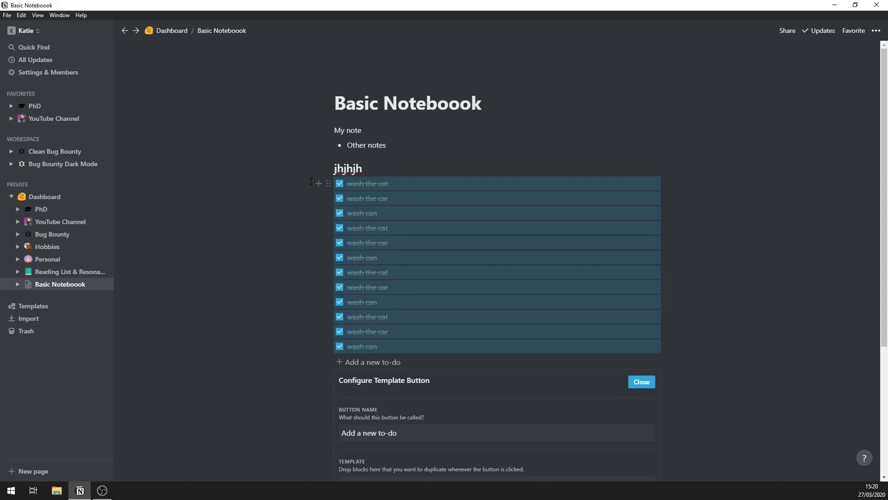
{"action": "key", "text": "Delete"}
{"action": "left_click", "coordinate": [348, 309]}
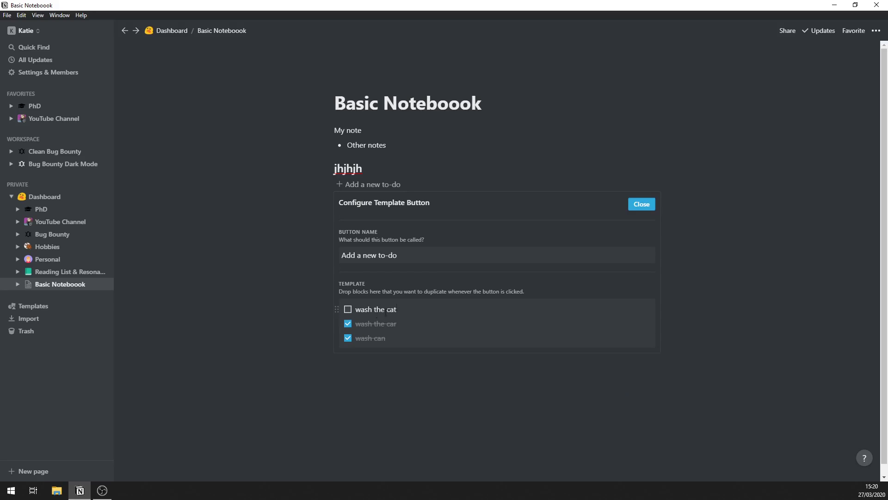
{"action": "key", "text": "ctrl+a"}
{"action": "key", "text": "BackSpace"}
{"action": "key", "text": "Delete"}
Generate four blank to-dos under the heading with the "Add a new to-do" button
{"action": "left_click", "coordinate": [369, 185]}
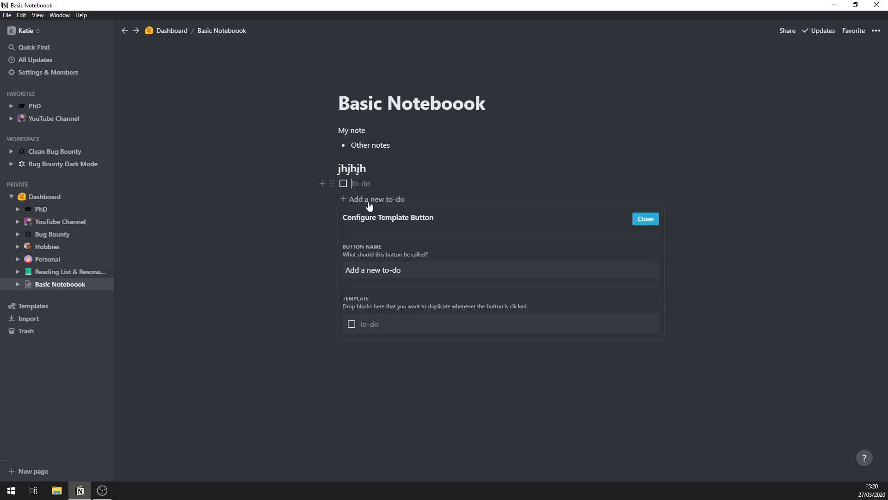
{"action": "left_click", "coordinate": [368, 205]}
{"action": "left_click", "coordinate": [369, 220]}
{"action": "left_click", "coordinate": [370, 236]}
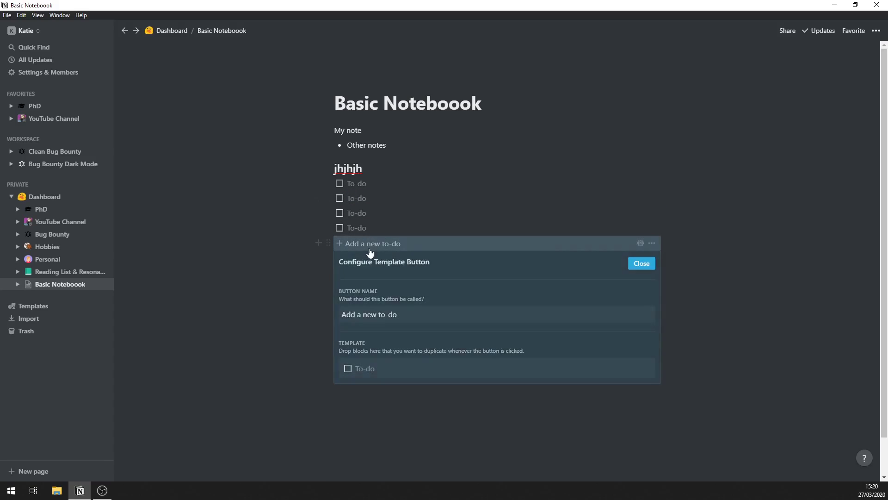
Generate a fifth blank to-do and move the "jhjhjh" heading with all its to-dos into the button's template
{"action": "left_click", "coordinate": [370, 250]}
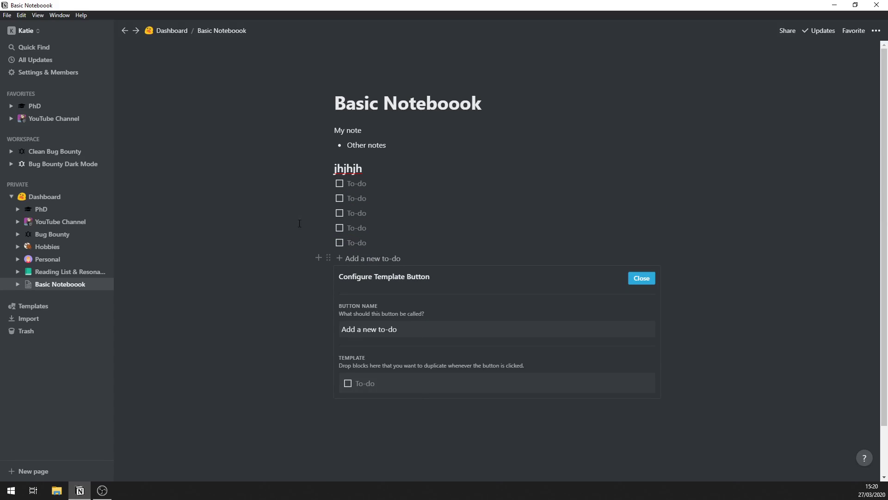
{"action": "left_click_drag", "start_coordinate": [330, 125], "coordinate": [412, 239]}
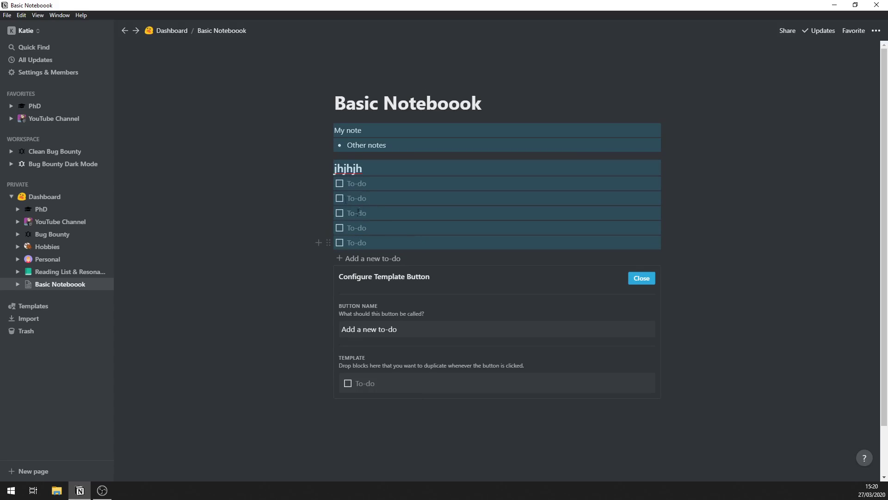
{"action": "left_click_drag", "start_coordinate": [338, 168], "coordinate": [398, 365]}
{"action": "left_click", "coordinate": [371, 198]}
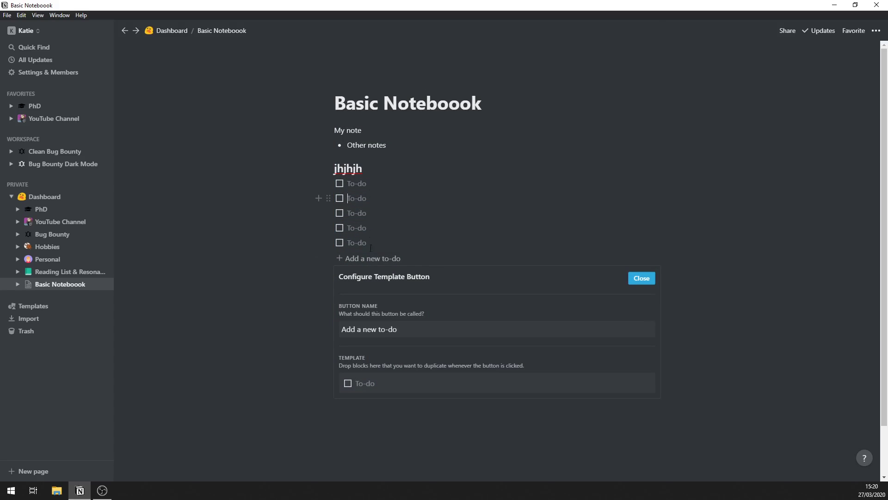
{"action": "left_click_drag", "start_coordinate": [366, 167], "coordinate": [376, 243]}
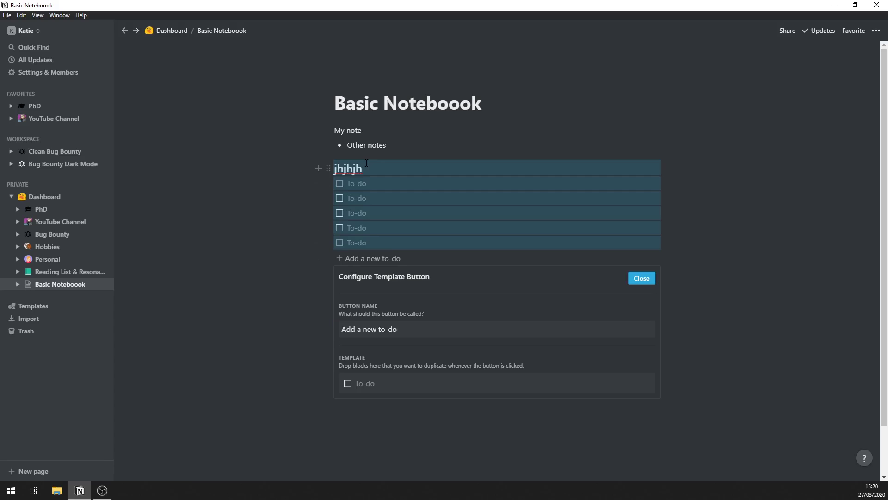
{"action": "left_click_drag", "start_coordinate": [328, 168], "coordinate": [400, 322]}
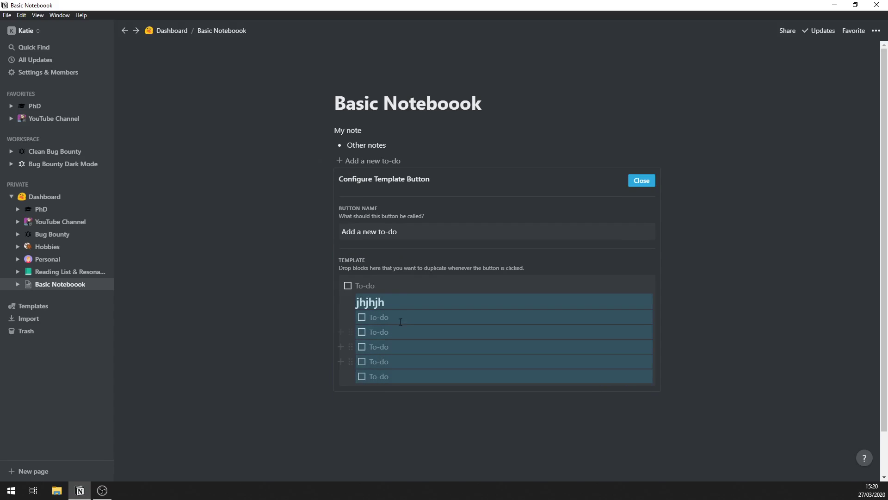
Generate two copies of the template with the "Add a new to-do" button and delete both copies
{"action": "left_click", "coordinate": [370, 161]}
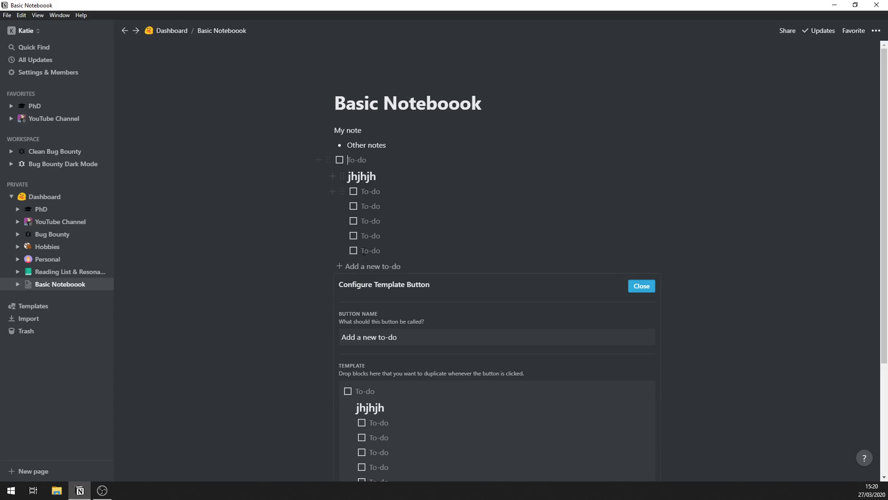
{"action": "left_click", "coordinate": [369, 266]}
{"action": "left_click_drag", "start_coordinate": [324, 368], "coordinate": [352, 149]}
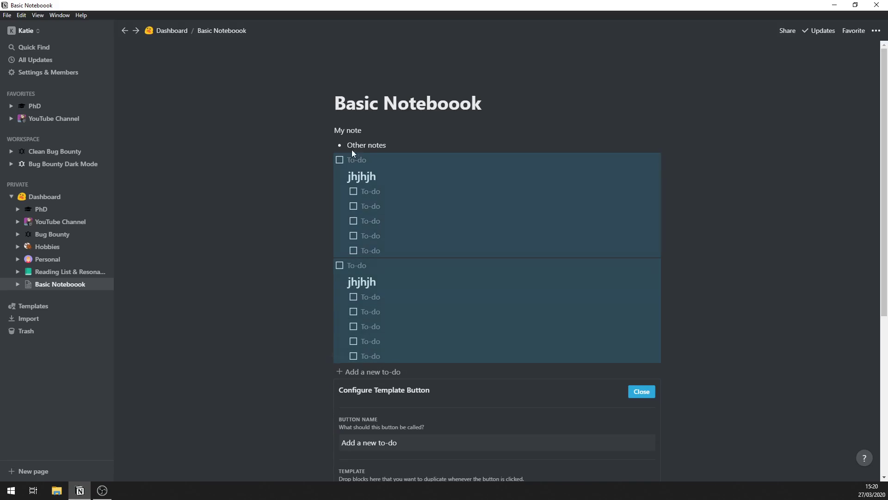
{"action": "key", "text": "BackSpace"}
Delete the "Add a new to-do" template button and start a blank line below "Other notes"
{"action": "left_click_drag", "start_coordinate": [701, 235], "coordinate": [488, 169]}
{"action": "key", "text": "BackSpace"}
{"action": "left_click", "coordinate": [463, 173]}
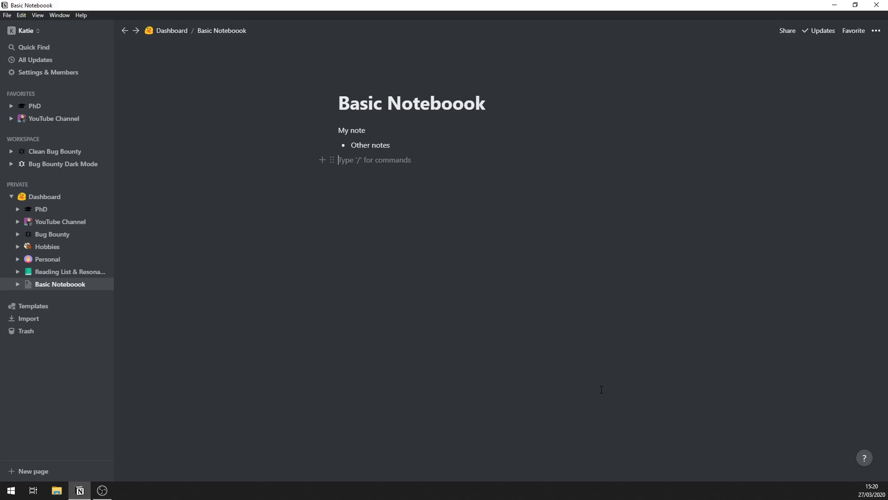
Browse the block types that can be inserted, from the basic blocks through to the inline databases
{"action": "type", "text": "/"}
{"action": "key", "text": "Down"}
{"action": "key", "text": "Down"}
{"action": "key", "text": "Down"}
{"action": "key", "text": "Down"}
{"action": "key", "text": "Down"}
{"action": "key", "text": "Down"}
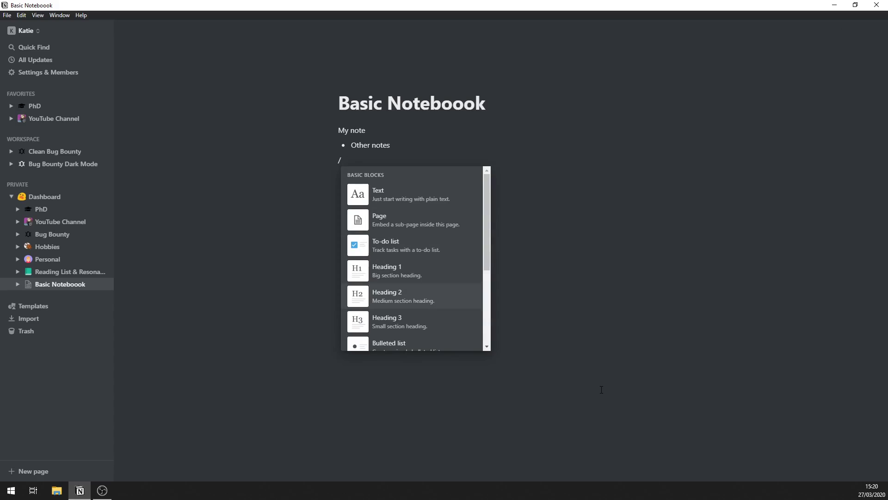
{"action": "key", "text": "Down"}
{"action": "key", "text": "Down"}
{"action": "key", "text": "Down"}
{"action": "key", "text": "Down"}
{"action": "key", "text": "Down"}
{"action": "key", "text": "Down"}
{"action": "key", "text": "Down"}
{"action": "key", "text": "Down"}
{"action": "key", "text": "Down"}
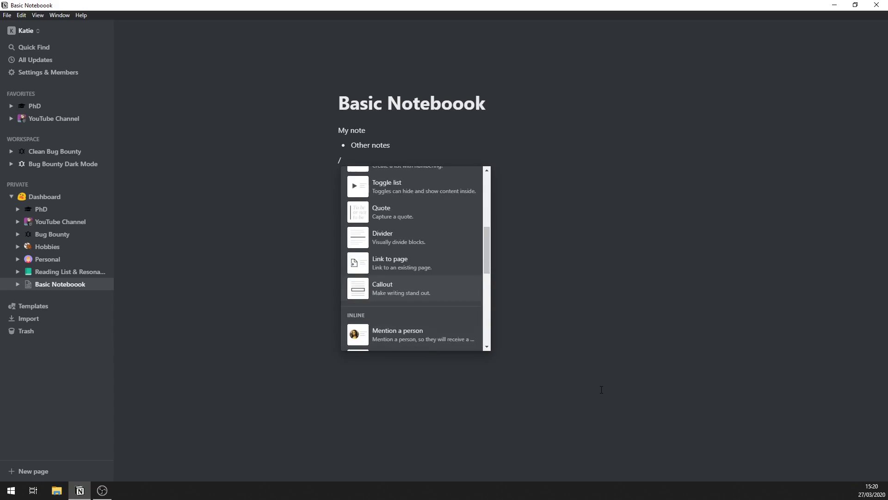
{"action": "key", "text": "Down"}
{"action": "key", "text": "Down"}
{"action": "key", "text": "Down"}
{"action": "key", "text": "Down"}
{"action": "key", "text": "Down"}
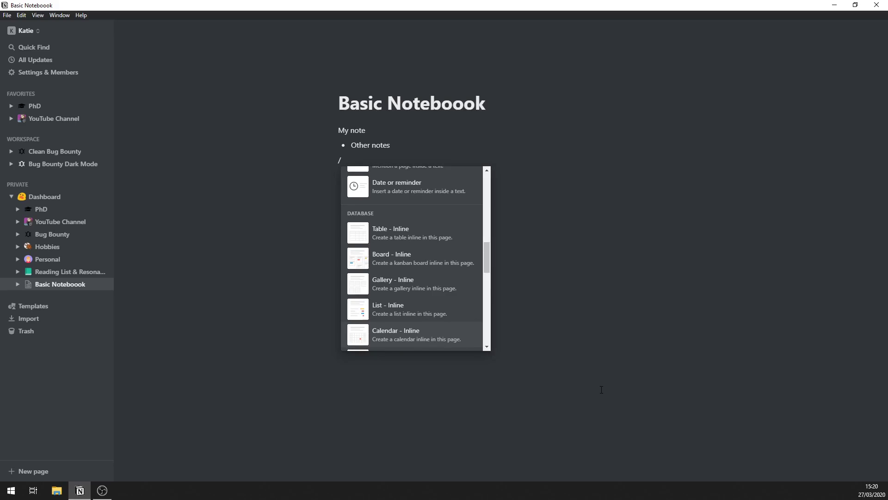
{"action": "key", "text": "Escape"}
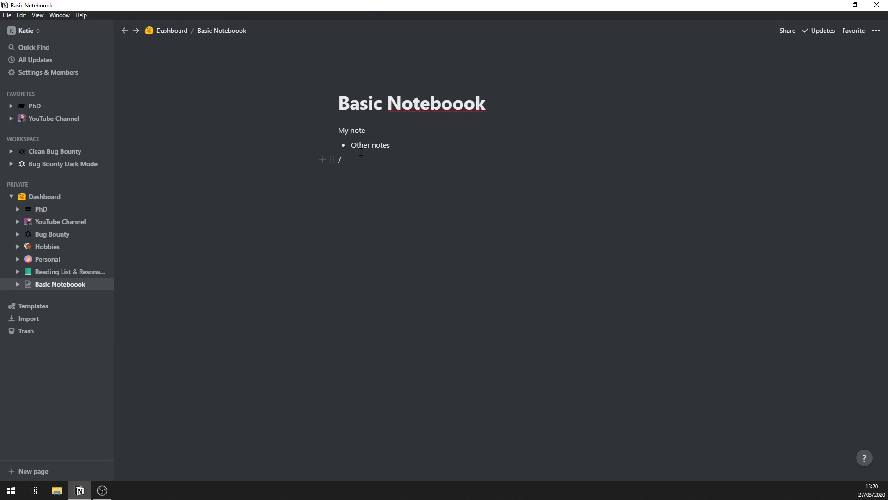
Add the bullets "kjkjf" and "sdafsad" plus an empty bullet below "Other notes"
{"action": "left_click_drag", "start_coordinate": [338, 130], "coordinate": [388, 150]}
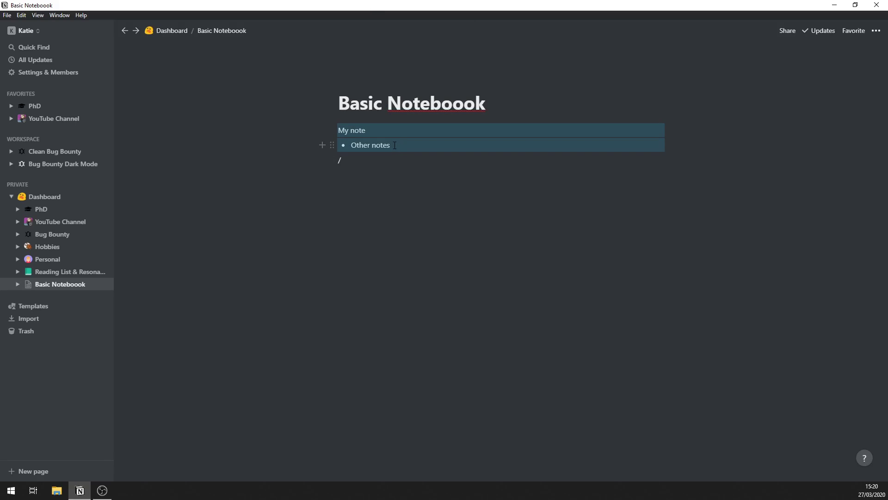
{"action": "left_click", "coordinate": [394, 145]}
{"action": "mouse_move", "coordinate": [391, 93]}
{"action": "key", "text": "Return"}
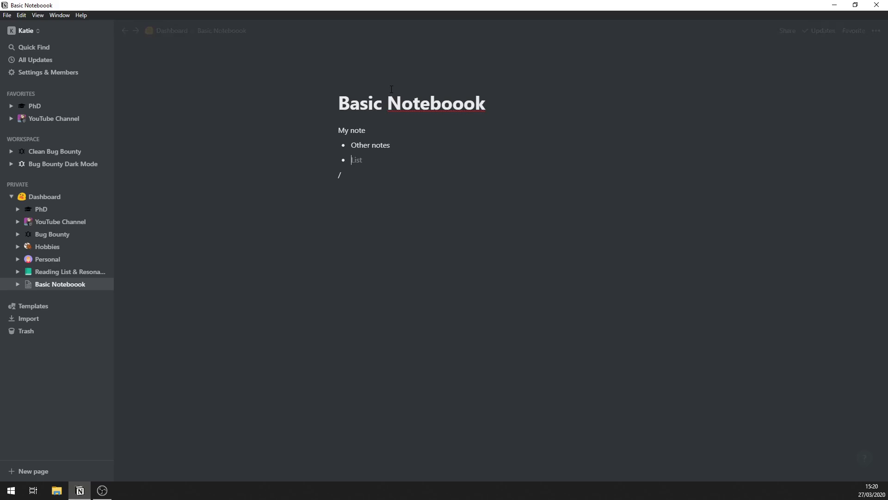
{"action": "type", "text": "kjkjf"}
{"action": "key", "text": "Return"}
{"action": "type", "text": "sdafsad"}
{"action": "key", "text": "Return"}
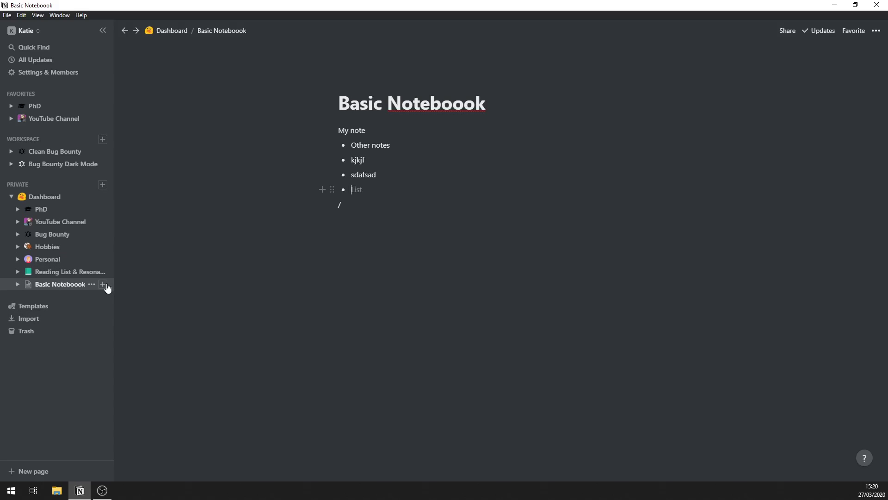
Create an empty sub-page "sub notes" inside Basic Noteboook and move its link directly below "My note"
{"action": "left_click", "coordinate": [103, 284]}
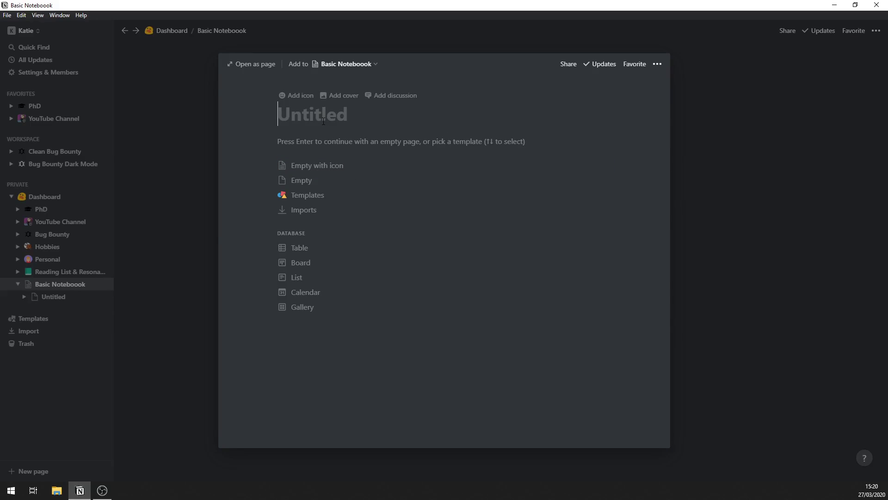
{"action": "type", "text": "sub notes"}
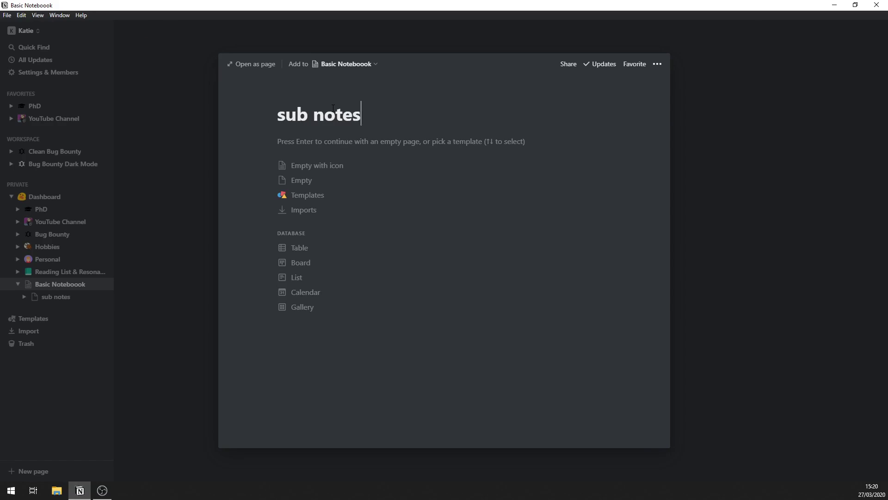
{"action": "key", "text": "Return"}
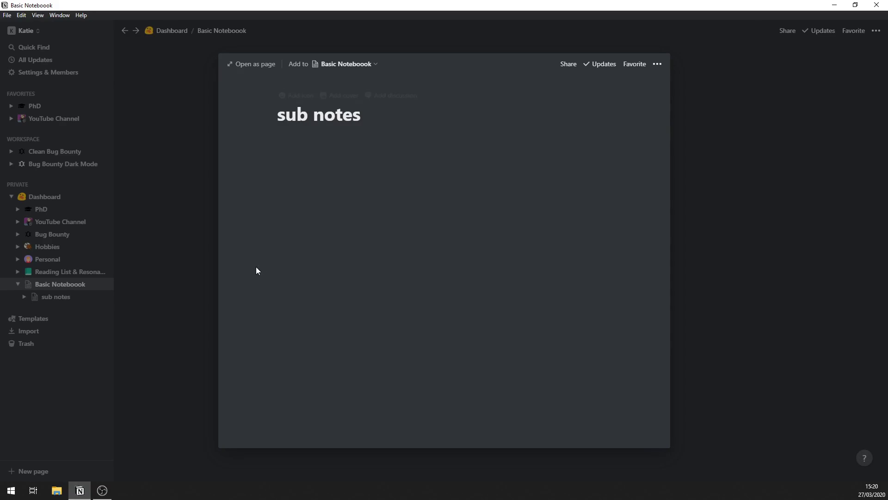
{"action": "left_click", "coordinate": [162, 285]}
{"action": "left_click_drag", "start_coordinate": [332, 219], "coordinate": [344, 139]}
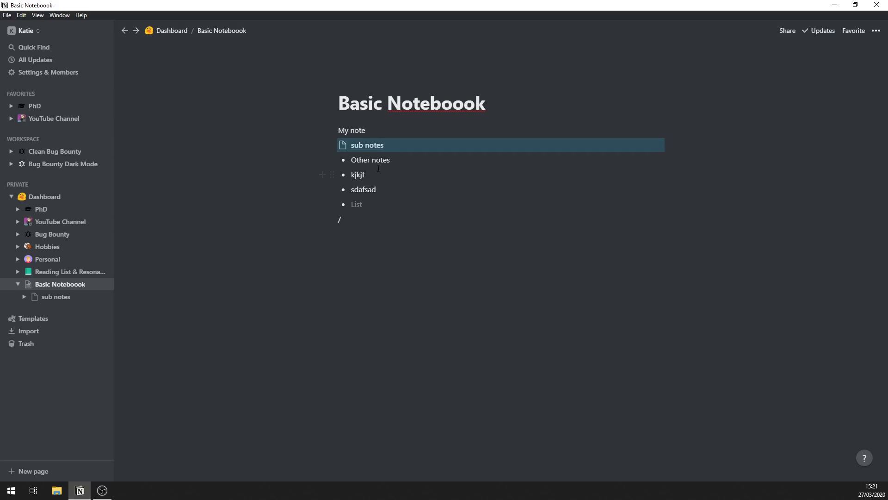
Open the Dashboard page and look over its sections and page links
{"action": "left_click", "coordinate": [53, 198]}
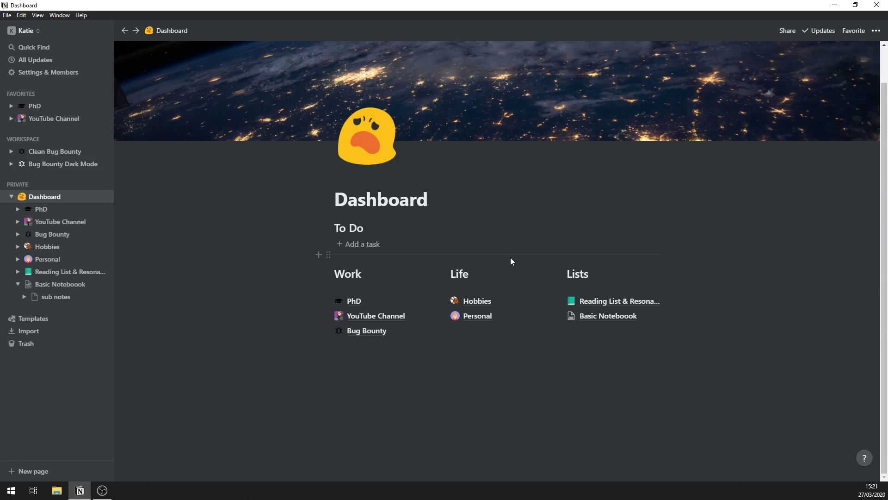
{"action": "scroll", "coordinate": [510, 258], "scroll_direction": "up", "scroll_amount": 2}
{"action": "scroll", "coordinate": [507, 364], "scroll_direction": "down", "scroll_amount": 2}
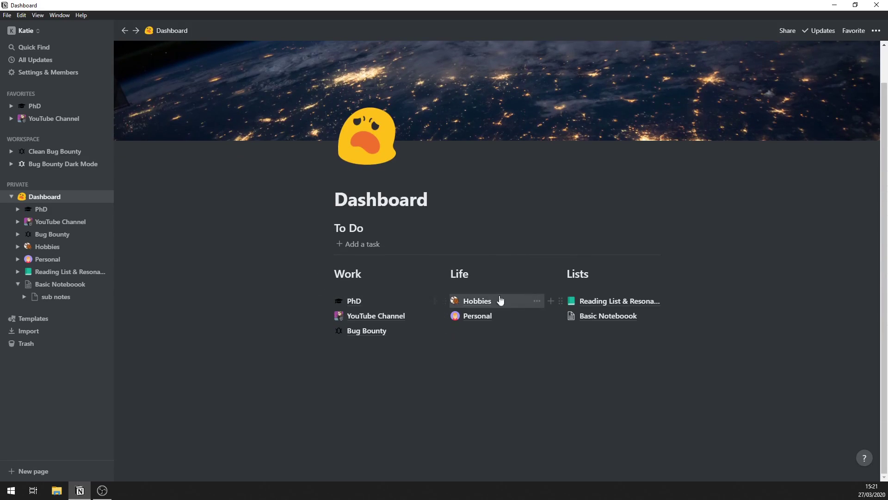
Open "sub notes" through Basic Noteboook, start it as an empty page and insert a sub-page in it
{"action": "left_click", "coordinate": [588, 317]}
{"action": "left_click", "coordinate": [357, 146]}
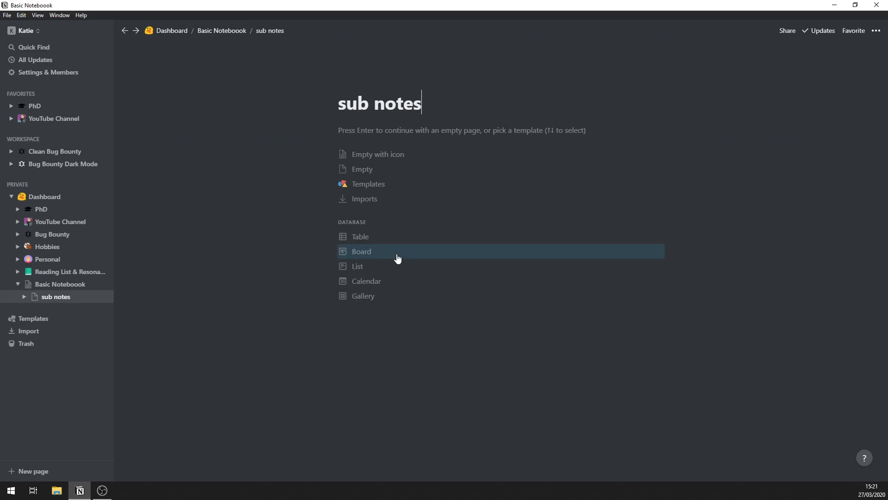
{"action": "left_click", "coordinate": [364, 131]}
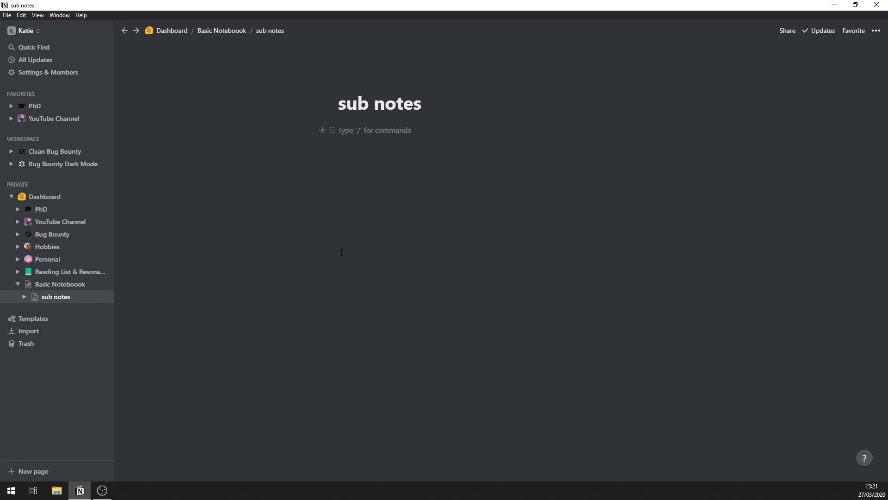
{"action": "type", "text": "/"}
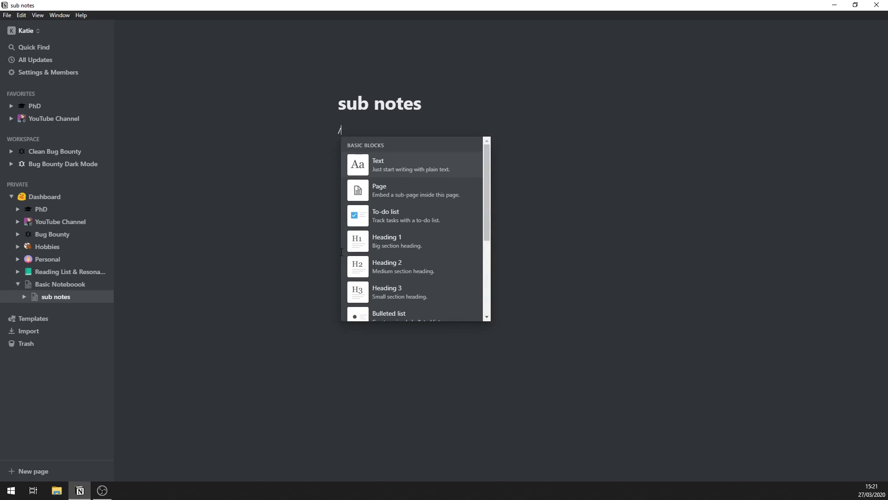
{"action": "type", "text": "page"}
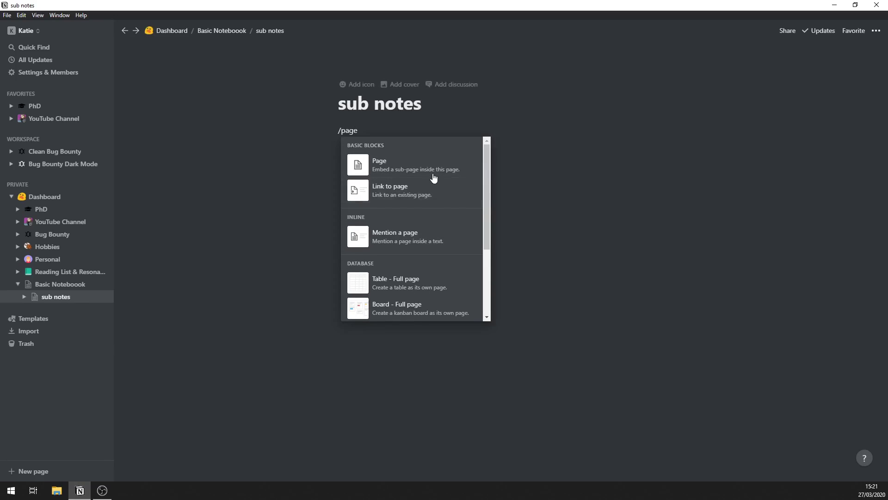
{"action": "scroll", "coordinate": [428, 181], "scroll_direction": "down", "scroll_amount": 3}
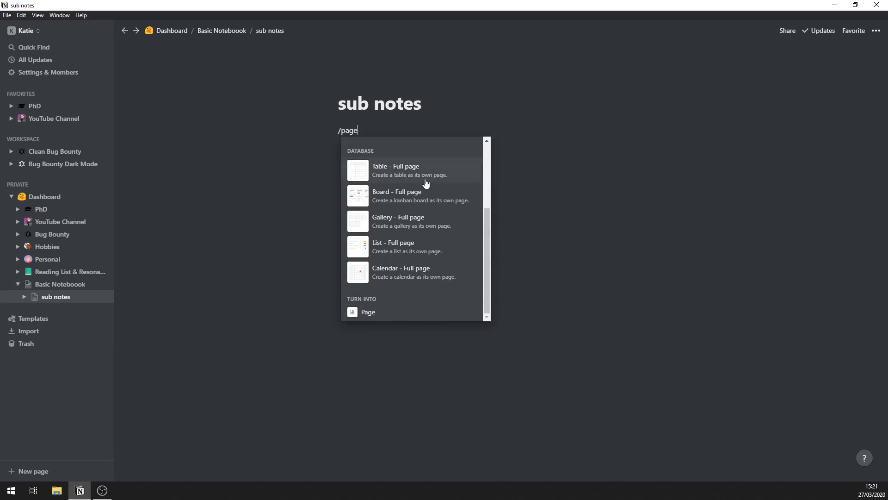
{"action": "scroll", "coordinate": [428, 182], "scroll_direction": "up", "scroll_amount": 3}
{"action": "left_click", "coordinate": [400, 169]}
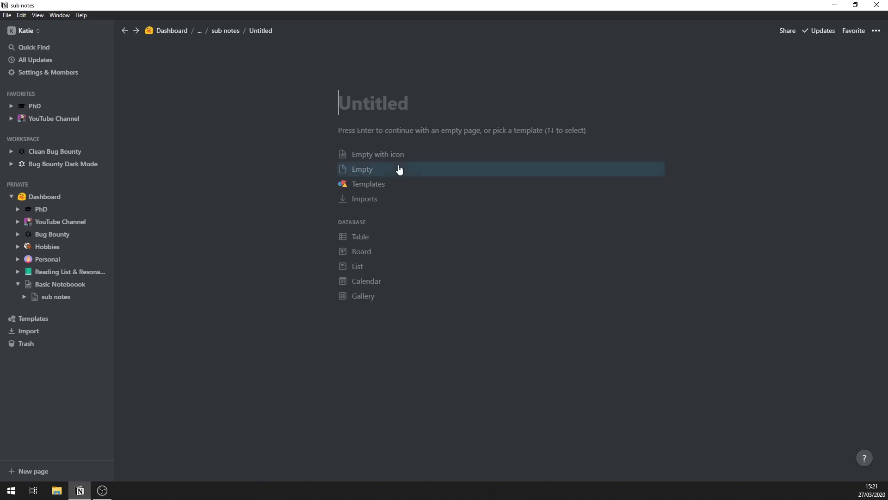
Title the new sub-page "dfse" and enter the text "dsfsf" in its body
{"action": "type", "text": "dfse"}
{"action": "key", "text": "Return"}
{"action": "type", "text": "dsfsf"}
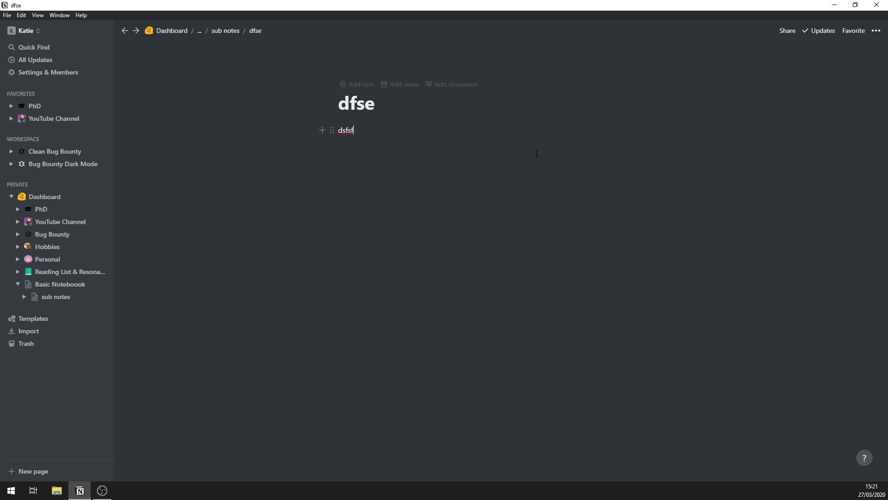
Insert a breadcrumb block below the "dsfsf" text
{"action": "key", "text": "Return"}
{"action": "type", "text": "/br"}
{"action": "key", "text": "Return"}
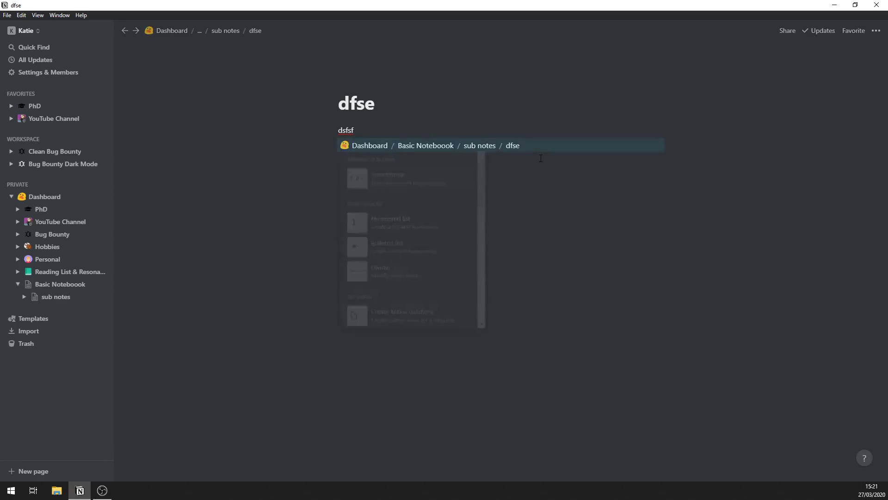
Follow the breadcrumb to "sub notes", reopen "dfse", and follow the breadcrumb to Basic Noteboook
{"action": "left_click", "coordinate": [468, 146]}
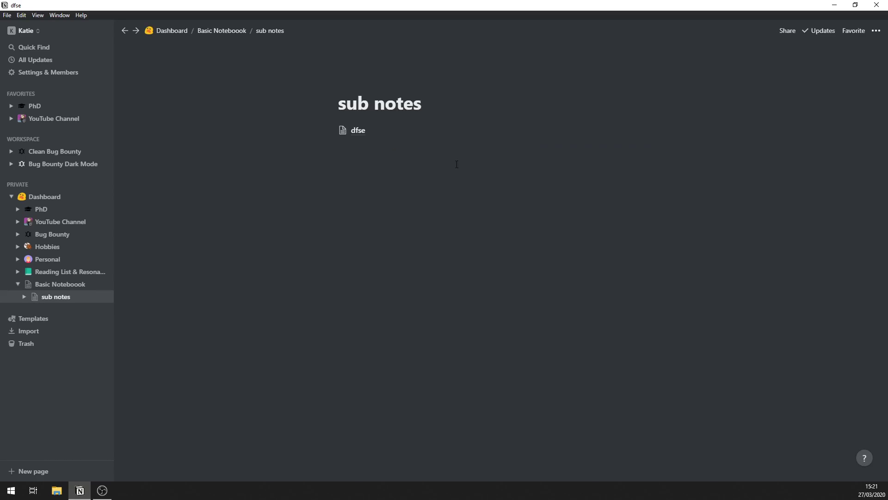
{"action": "left_click", "coordinate": [442, 129]}
{"action": "left_click", "coordinate": [426, 146]}
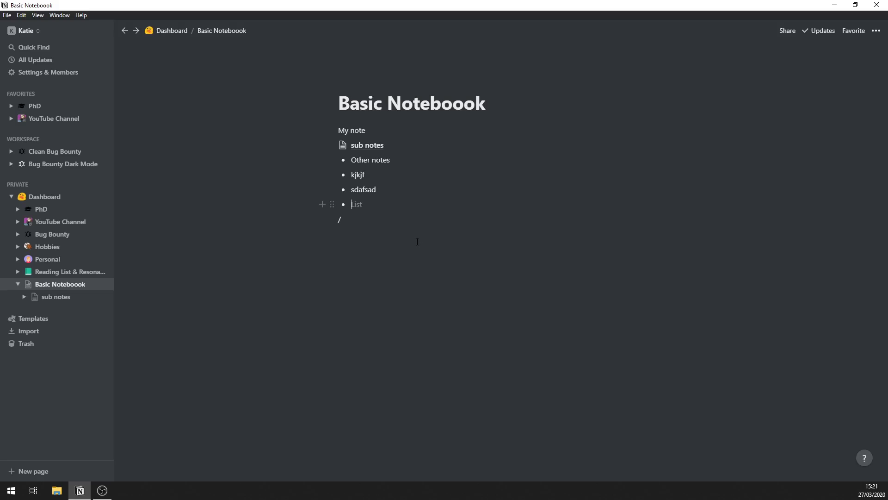
Replace the empty bullet below "sdafsad" with an inline table database
{"action": "key", "text": "BackSpace"}
{"action": "type", "text": "/d"}
{"action": "type", "text": "asta"}
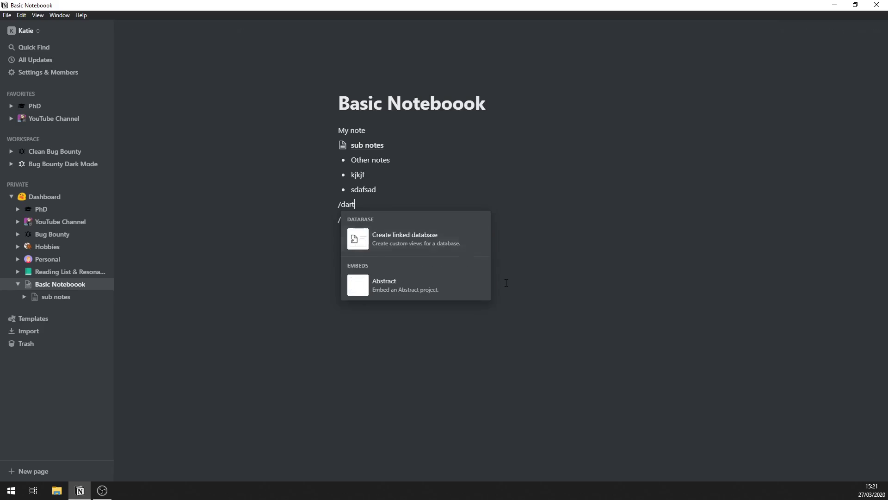
{"action": "key", "text": "BackSpace"}
{"action": "key", "text": "BackSpace"}
{"action": "key", "text": "BackSpace"}
{"action": "key", "text": "Return"}
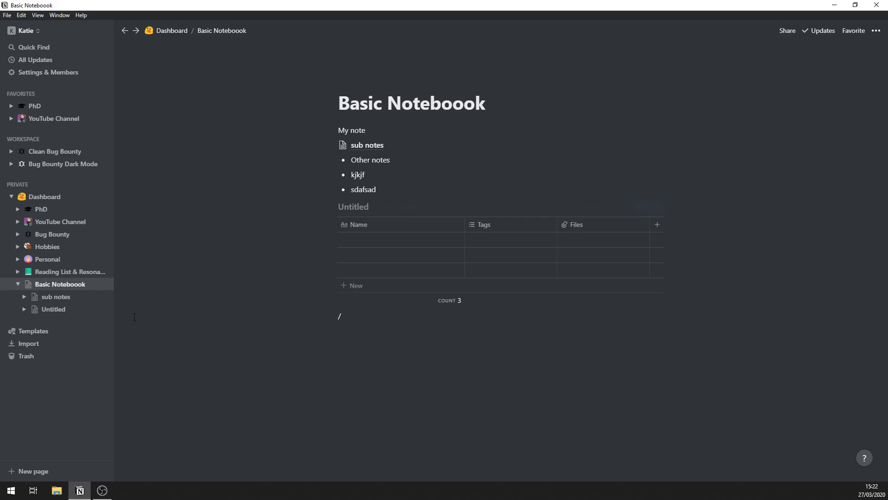
Add a new sub-page to Basic Noteboook as a board database
{"action": "left_click", "coordinate": [102, 284]}
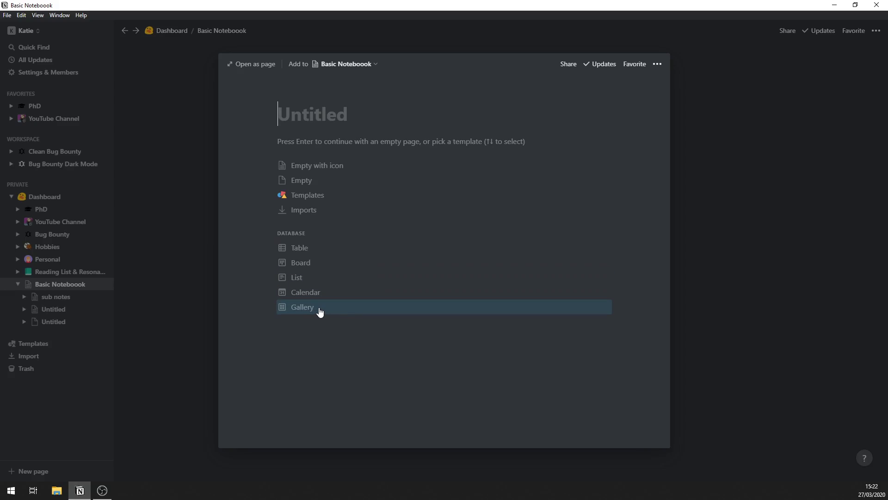
{"action": "left_click", "coordinate": [305, 264]}
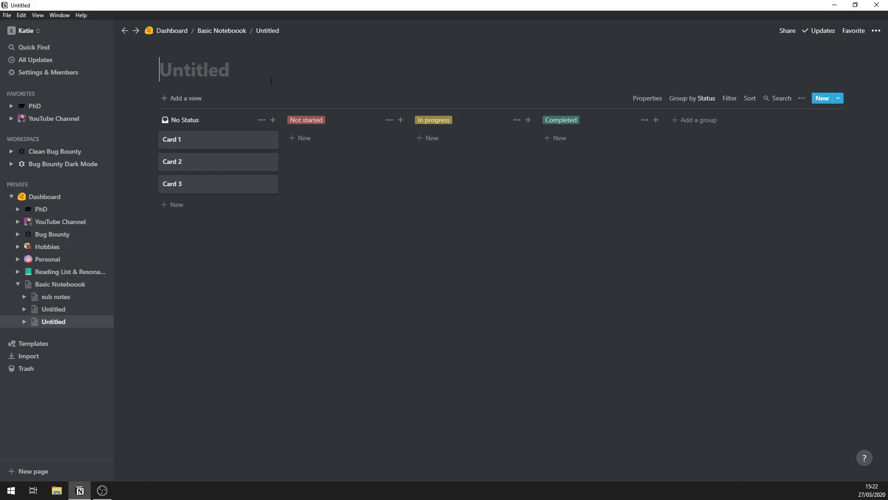
Title the board database page "kanban" and add a list view to it
{"action": "type", "text": "ka"}
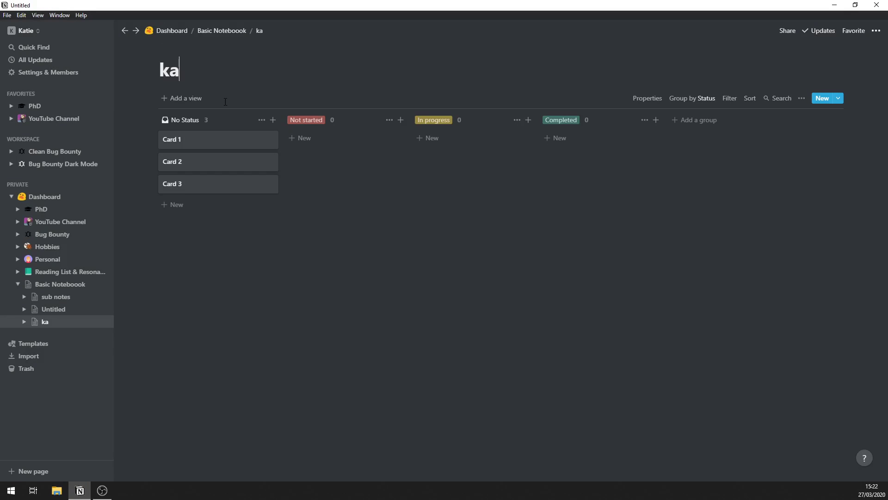
{"action": "type", "text": "nban"}
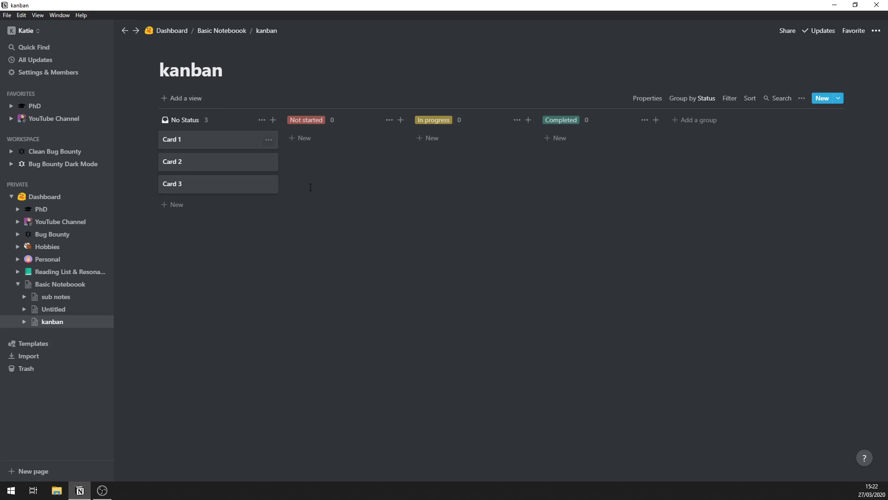
{"action": "left_click", "coordinate": [185, 99]}
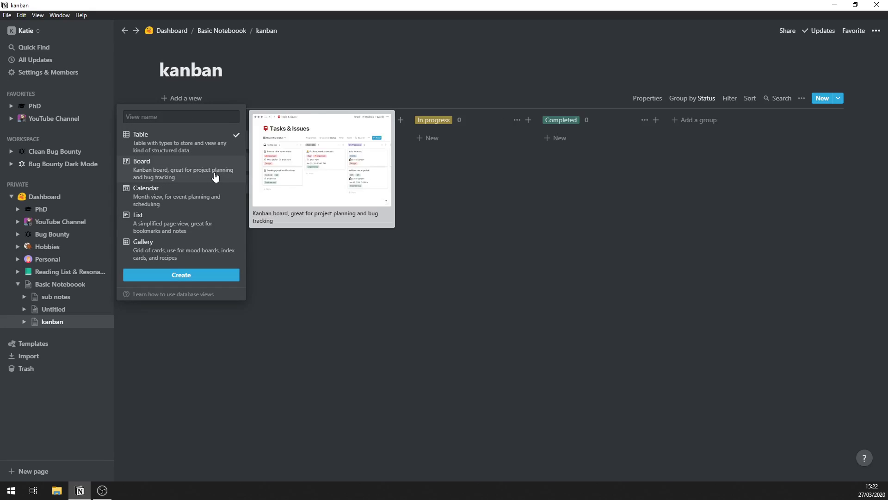
{"action": "left_click", "coordinate": [199, 226]}
{"action": "left_click", "coordinate": [181, 275]}
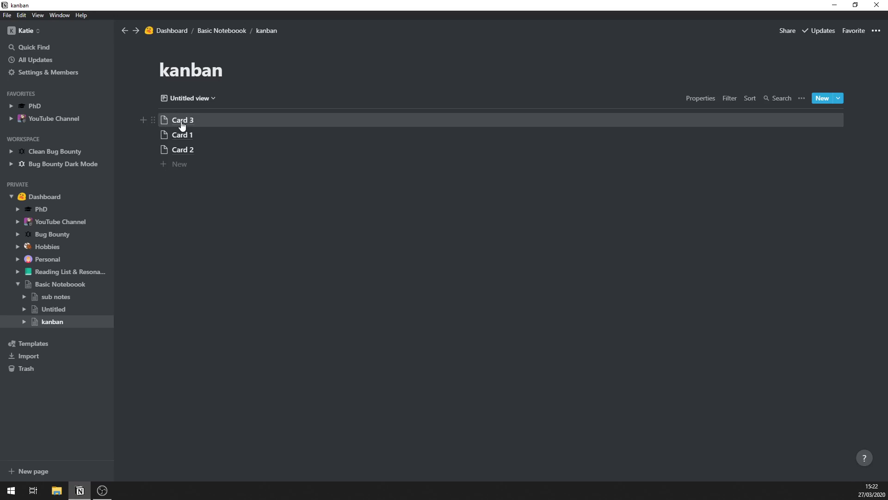
Examine the list view's filter and property options, and open Card 3 to view its properties
{"action": "left_click", "coordinate": [736, 98]}
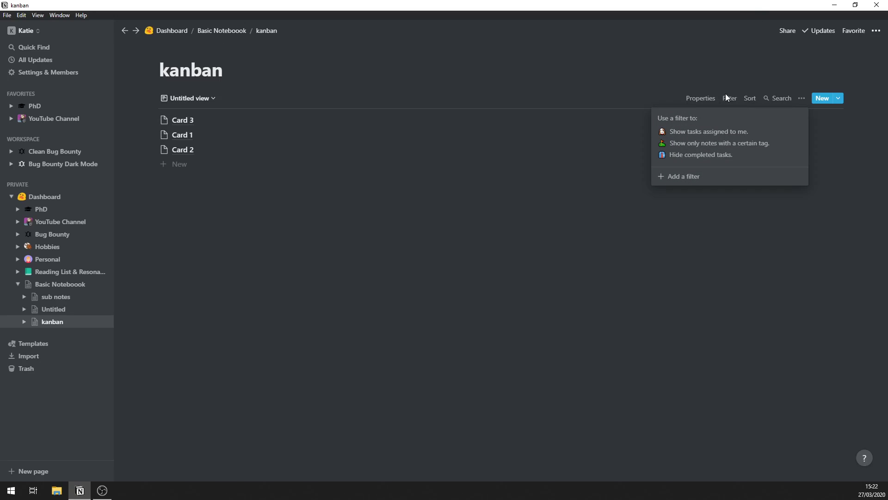
{"action": "left_click", "coordinate": [703, 98]}
{"action": "left_click", "coordinate": [704, 99]}
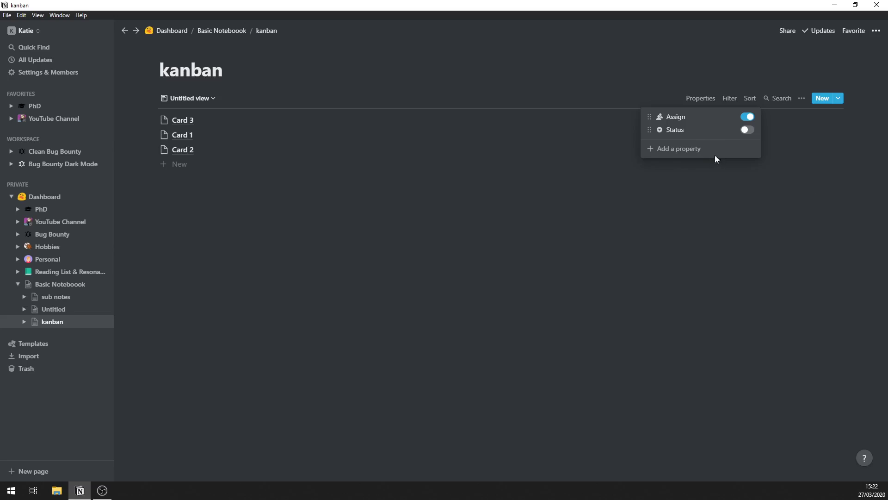
{"action": "left_click", "coordinate": [583, 251]}
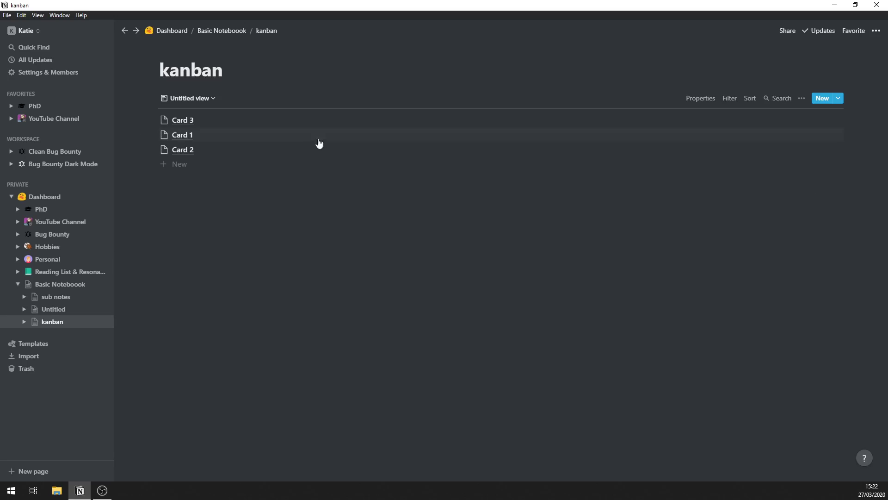
{"action": "left_click", "coordinate": [702, 99]}
{"action": "left_click", "coordinate": [522, 171]}
{"action": "left_click", "coordinate": [461, 122]}
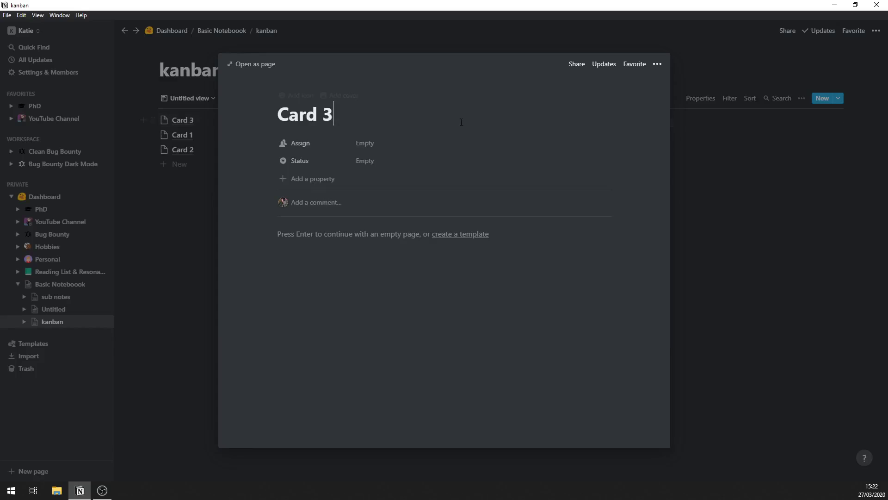
{"action": "left_click", "coordinate": [757, 186]}
In Board view, move Card 1 to Not started, Card 3 to In progress and Card 2 to Completed
{"action": "left_click", "coordinate": [188, 98]}
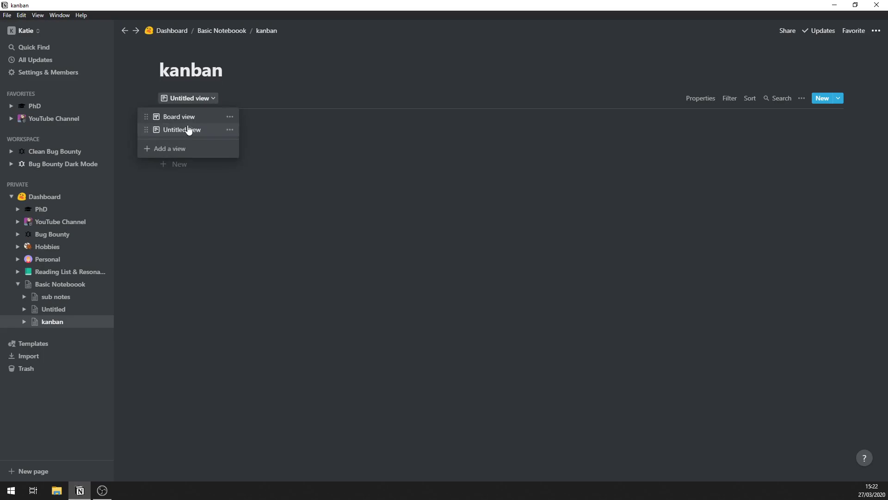
{"action": "left_click", "coordinate": [184, 117]}
{"action": "left_click_drag", "start_coordinate": [204, 147], "coordinate": [359, 140]}
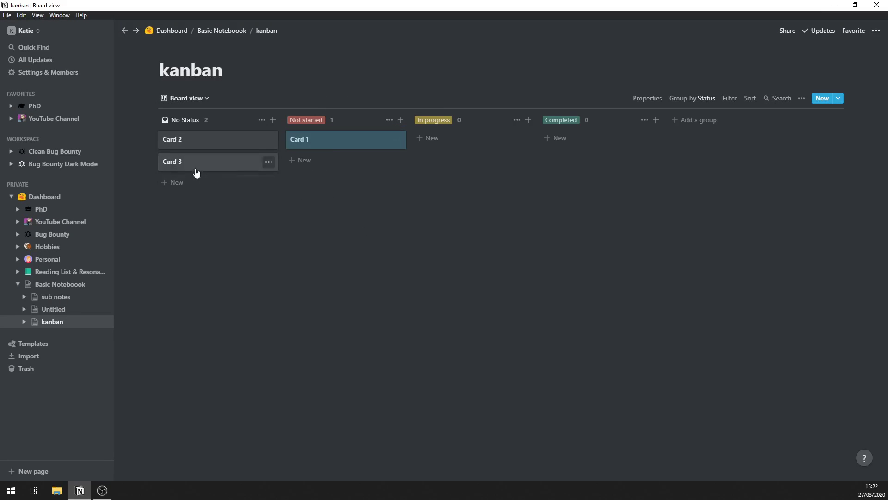
{"action": "left_click_drag", "start_coordinate": [196, 169], "coordinate": [467, 141]}
{"action": "left_click_drag", "start_coordinate": [271, 141], "coordinate": [603, 139]}
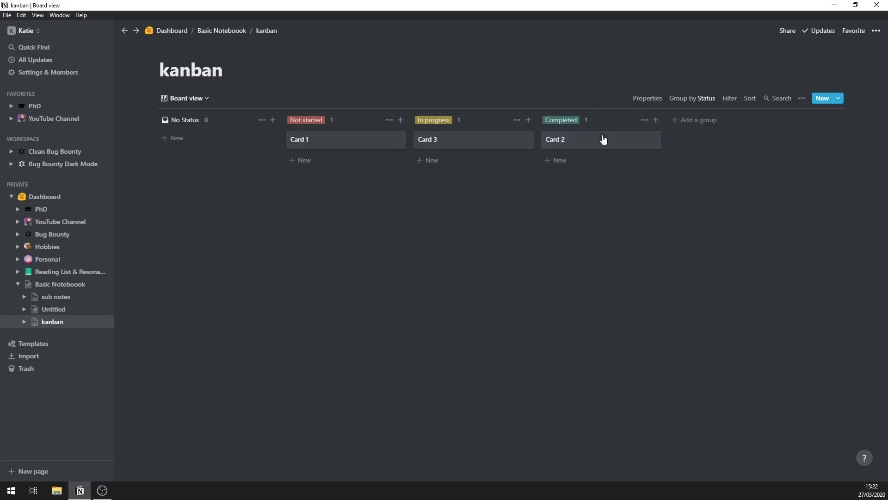
In the list view, open Card 3 and set its status to Not started
{"action": "left_click", "coordinate": [194, 98]}
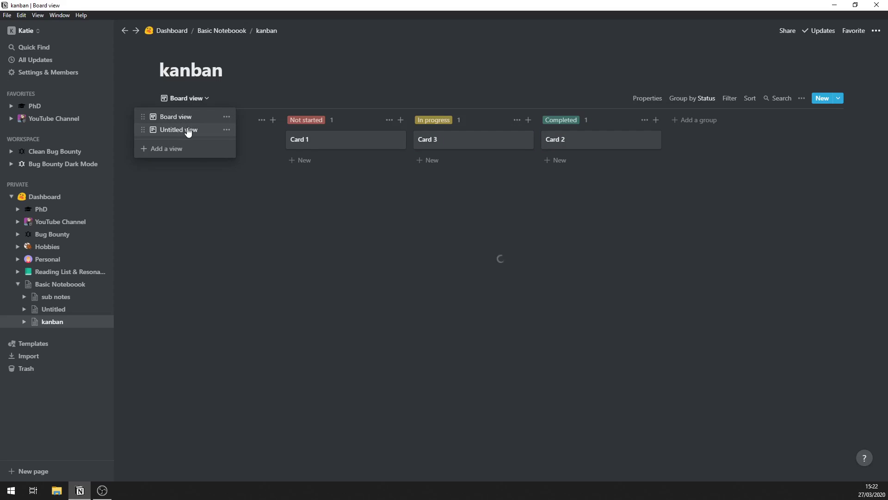
{"action": "left_click", "coordinate": [188, 130]}
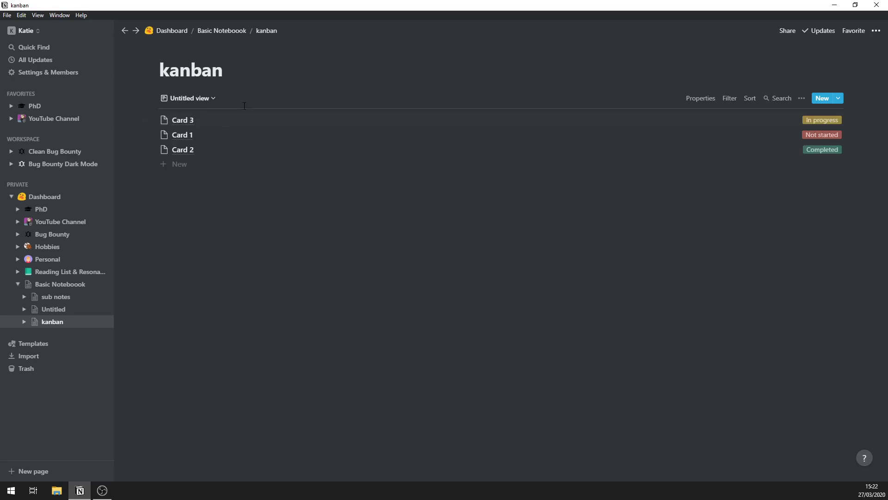
{"action": "left_click", "coordinate": [813, 125]}
{"action": "left_click", "coordinate": [382, 168]}
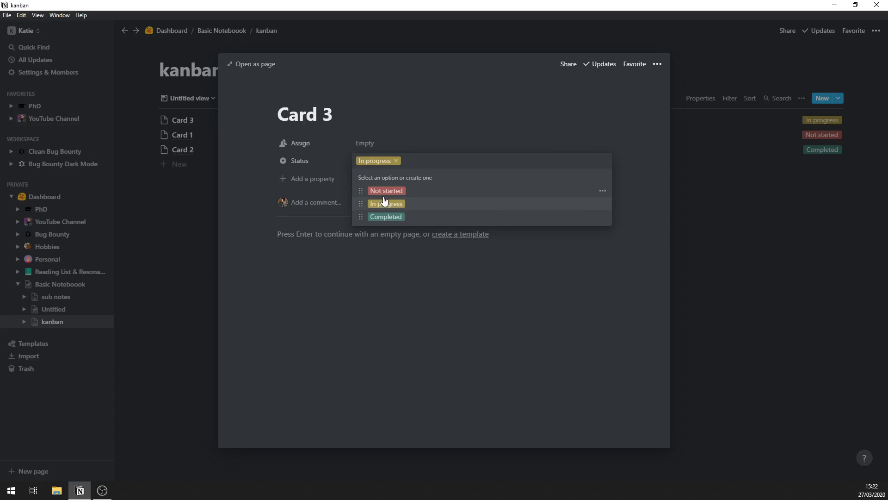
{"action": "left_click", "coordinate": [384, 191]}
{"action": "left_click", "coordinate": [734, 150]}
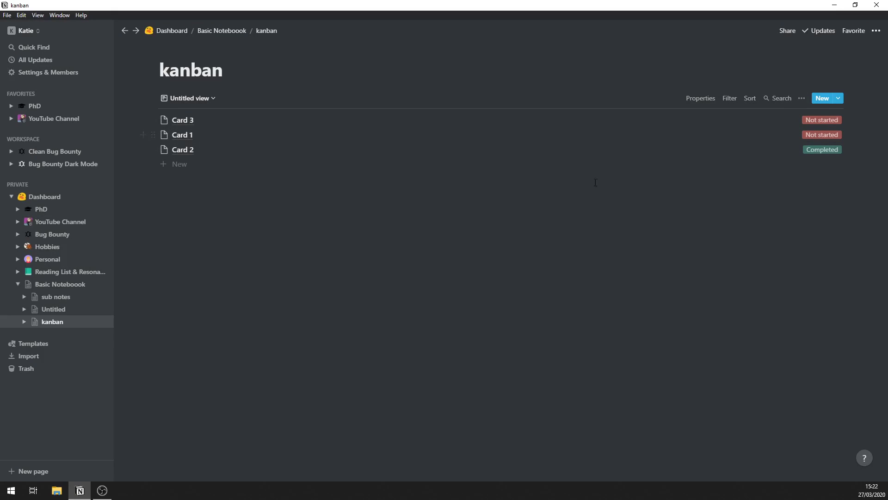
Add a table view to the kanban database
{"action": "left_click", "coordinate": [188, 98]}
{"action": "left_click", "coordinate": [199, 148]}
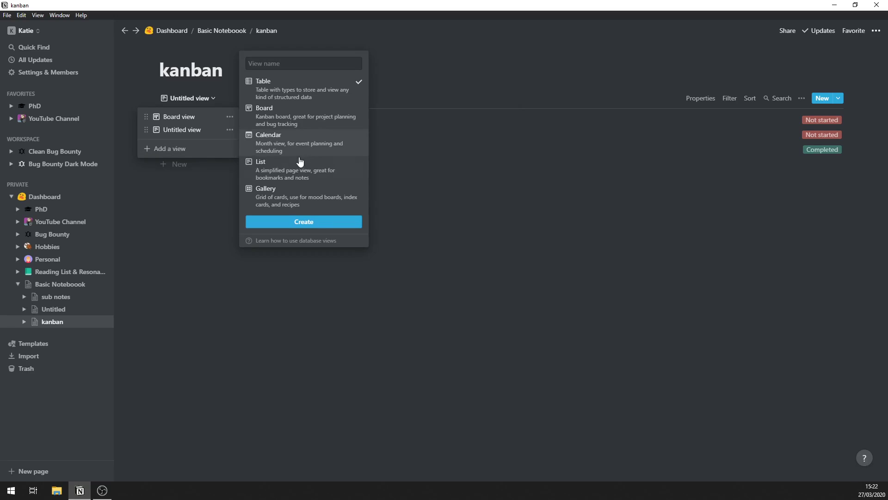
{"action": "left_click", "coordinate": [308, 221]}
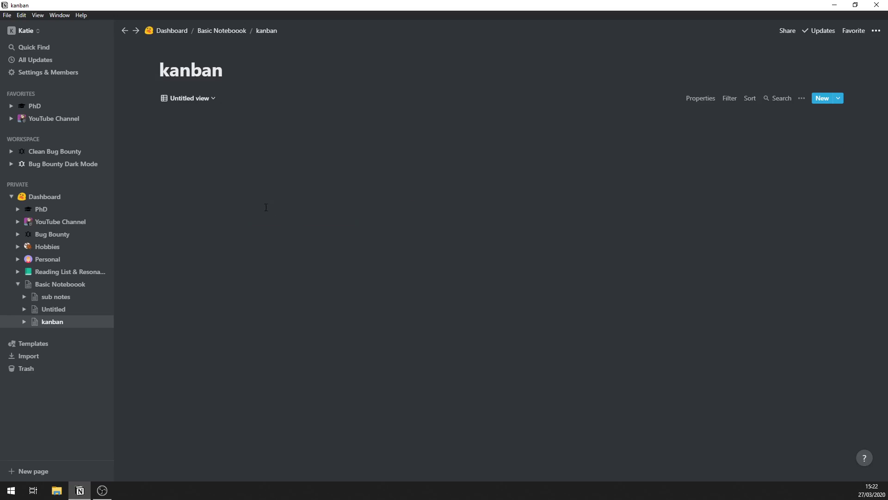
Add a gallery view to the kanban database and return to Board view
{"action": "left_click", "coordinate": [206, 98]}
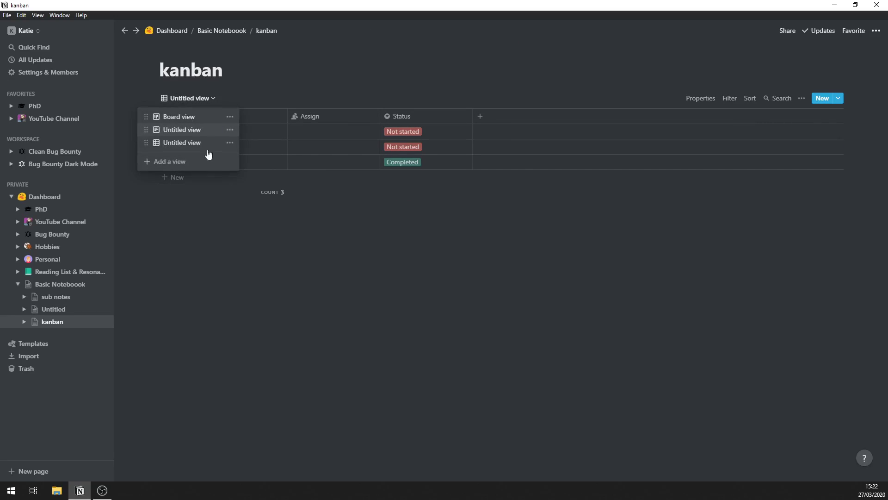
{"action": "left_click", "coordinate": [197, 160]}
{"action": "left_click", "coordinate": [287, 208]}
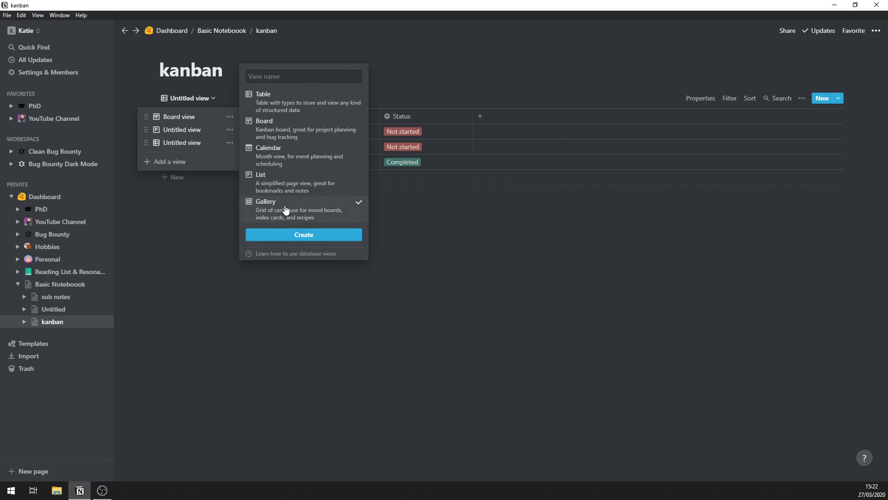
{"action": "left_click", "coordinate": [340, 237]}
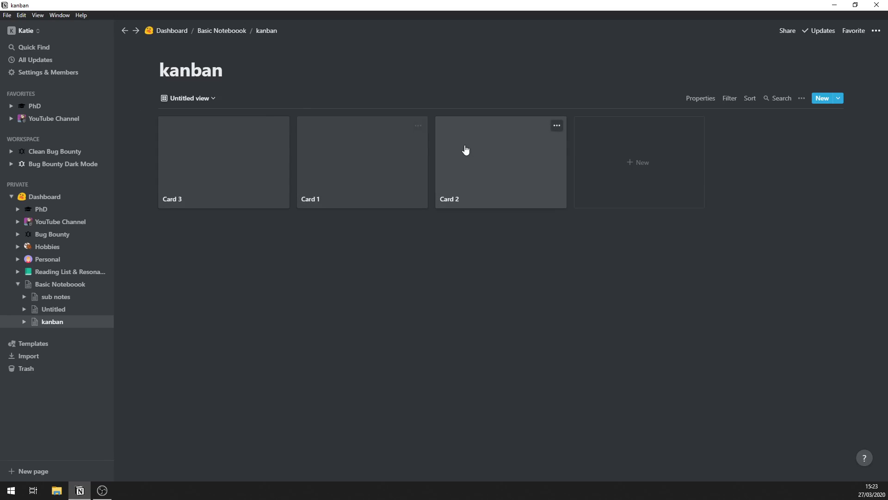
{"action": "left_click", "coordinate": [185, 99]}
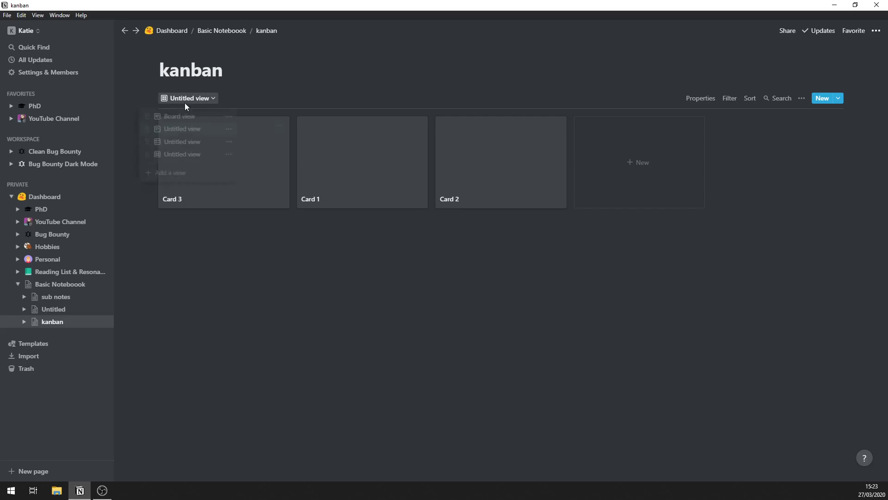
{"action": "left_click", "coordinate": [191, 116]}
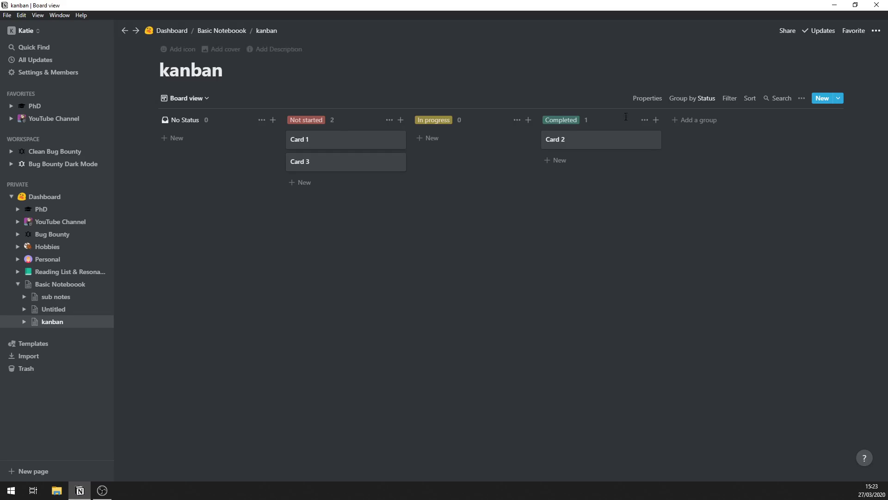
Filter the table view to items whose Status is Not started
{"action": "left_click", "coordinate": [196, 98]}
{"action": "left_click", "coordinate": [188, 139]}
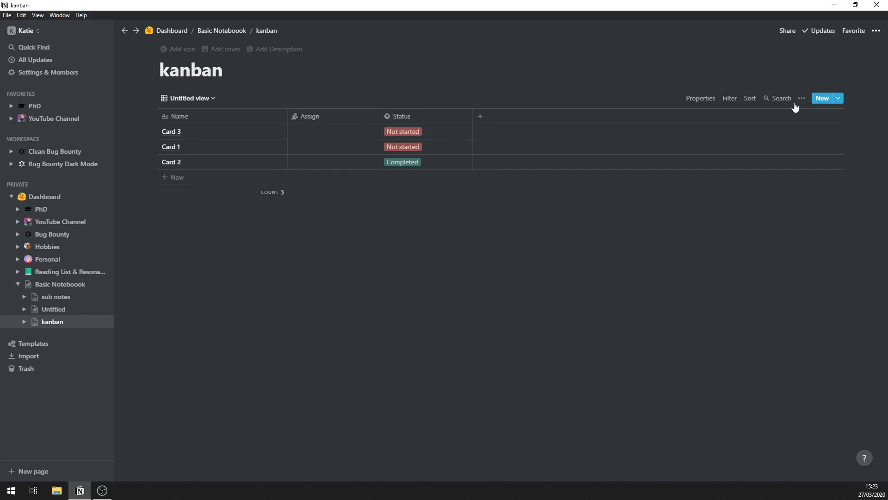
{"action": "left_click", "coordinate": [737, 99]}
{"action": "left_click", "coordinate": [693, 176]}
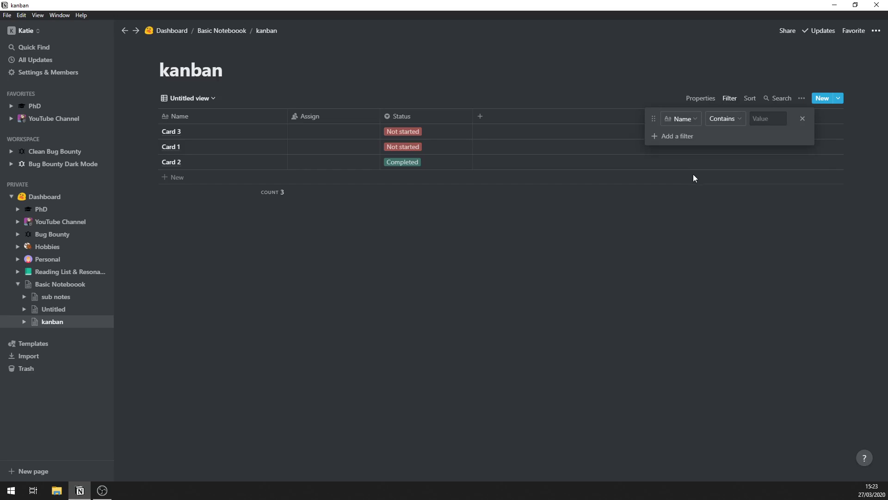
{"action": "left_click", "coordinate": [695, 122]}
{"action": "left_click", "coordinate": [669, 185]}
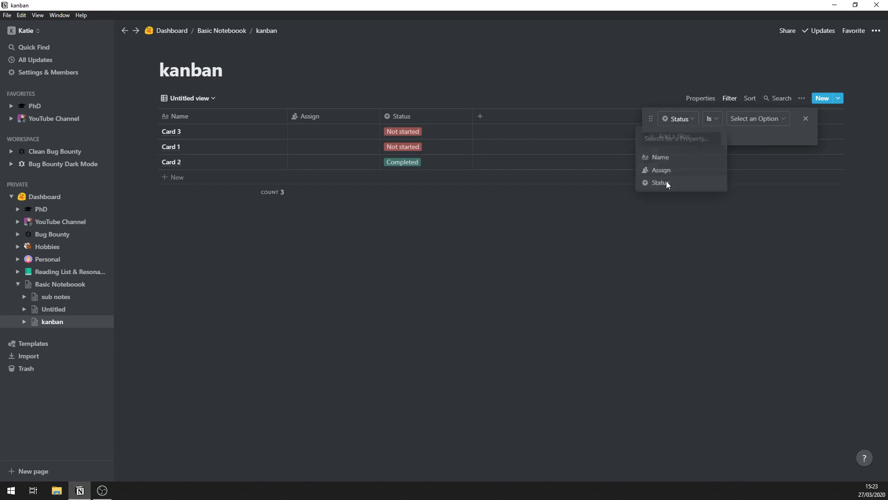
{"action": "left_click", "coordinate": [735, 119]}
{"action": "left_click", "coordinate": [750, 171]}
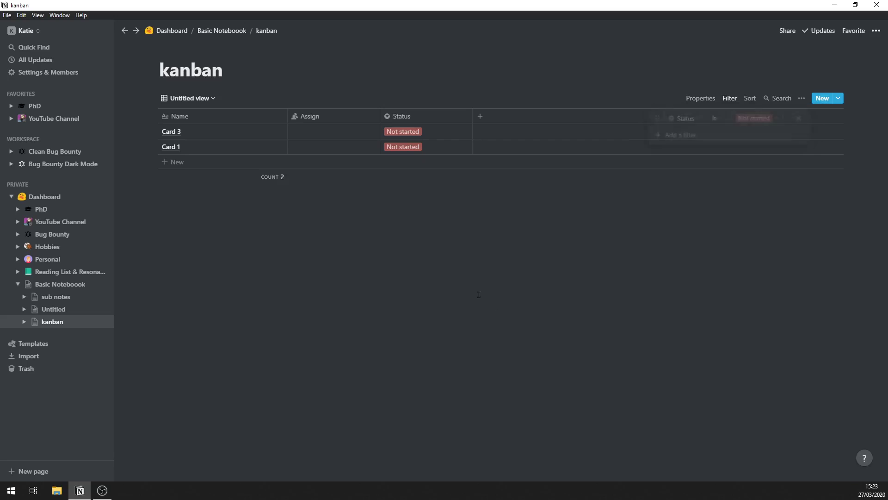
Add a second table view to the kanban database
{"action": "left_click", "coordinate": [189, 98]}
{"action": "left_click", "coordinate": [163, 175]}
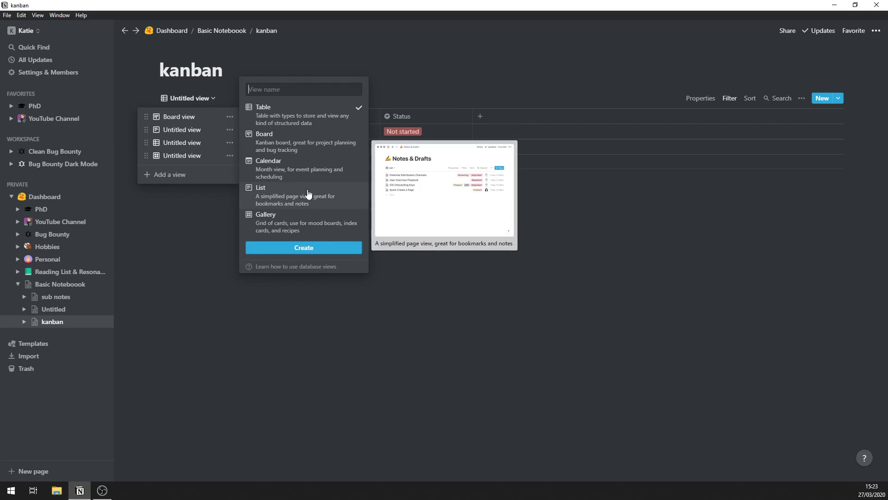
{"action": "left_click", "coordinate": [306, 248]}
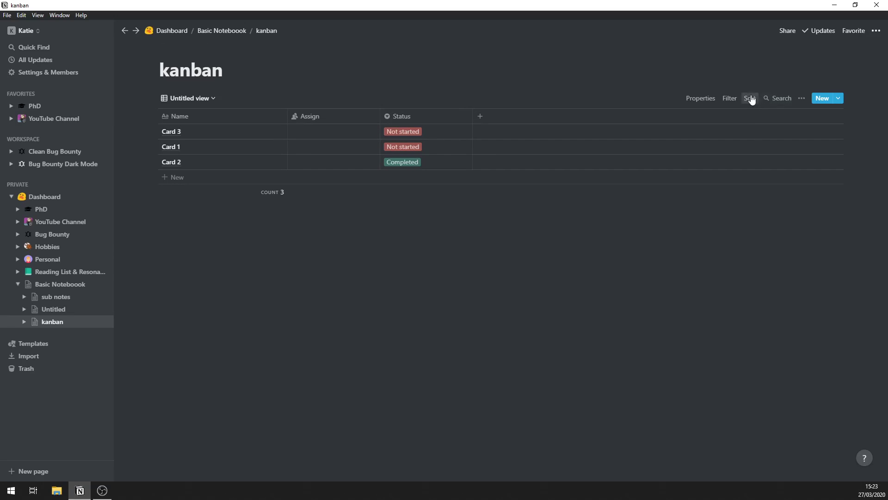
Filter the second table view to items whose Status is Completed
{"action": "left_click", "coordinate": [733, 99]}
{"action": "left_click", "coordinate": [708, 178]}
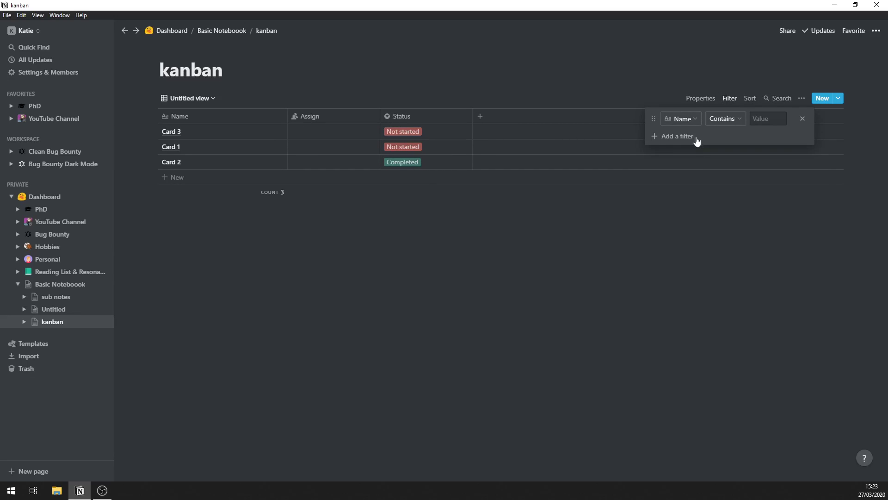
{"action": "left_click", "coordinate": [682, 119]}
{"action": "left_click", "coordinate": [672, 186]}
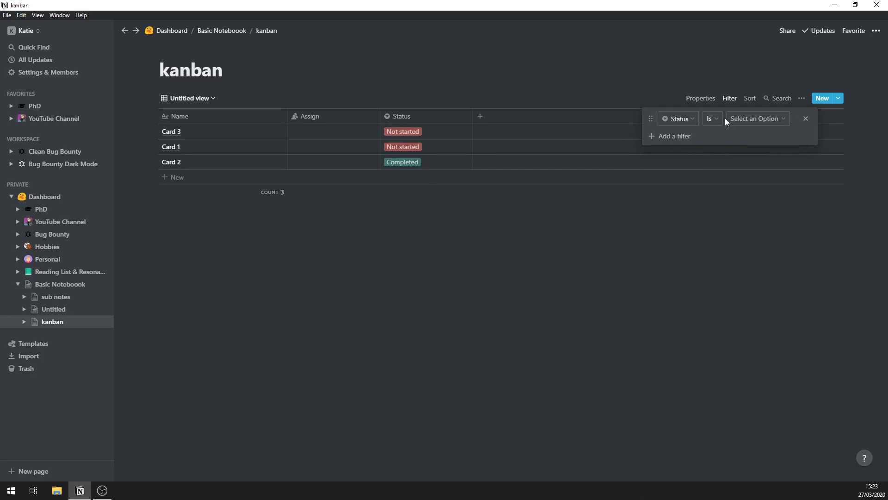
{"action": "left_click", "coordinate": [738, 120]}
{"action": "left_click", "coordinate": [739, 201]}
{"action": "left_click", "coordinate": [589, 229]}
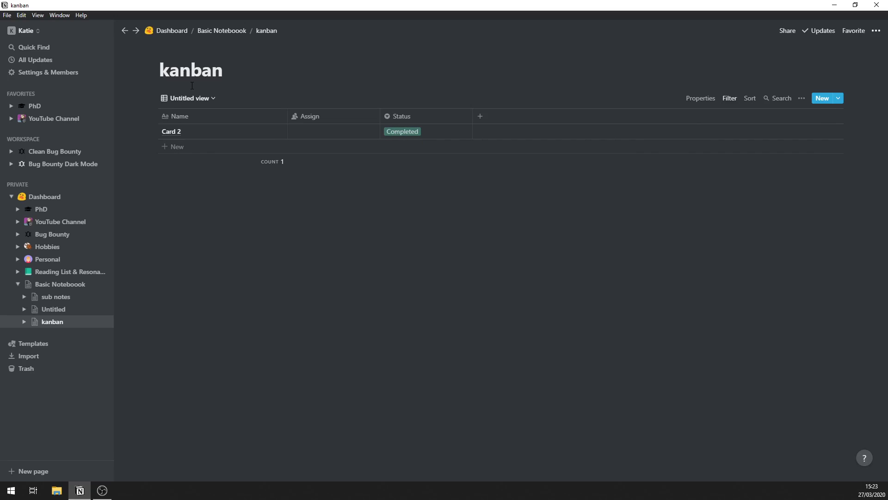
Compare the two filtered table views and return to Board view
{"action": "left_click", "coordinate": [193, 99]}
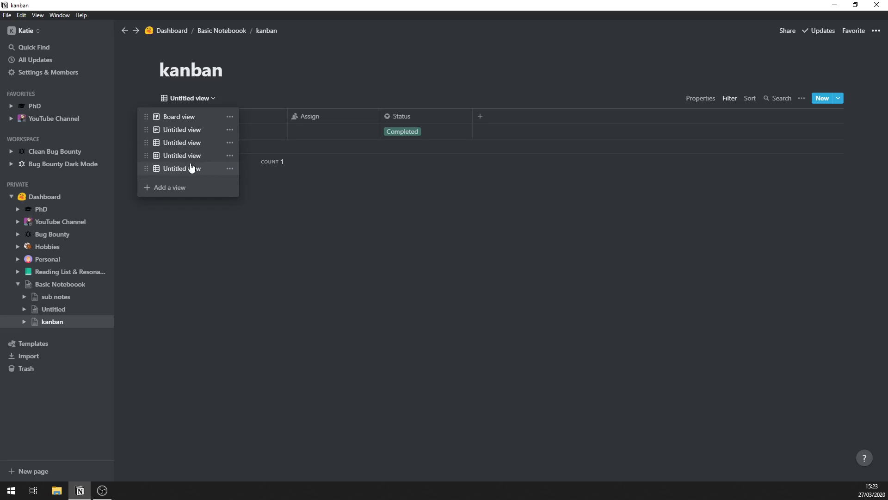
{"action": "left_click", "coordinate": [186, 145]}
{"action": "left_click", "coordinate": [191, 99]}
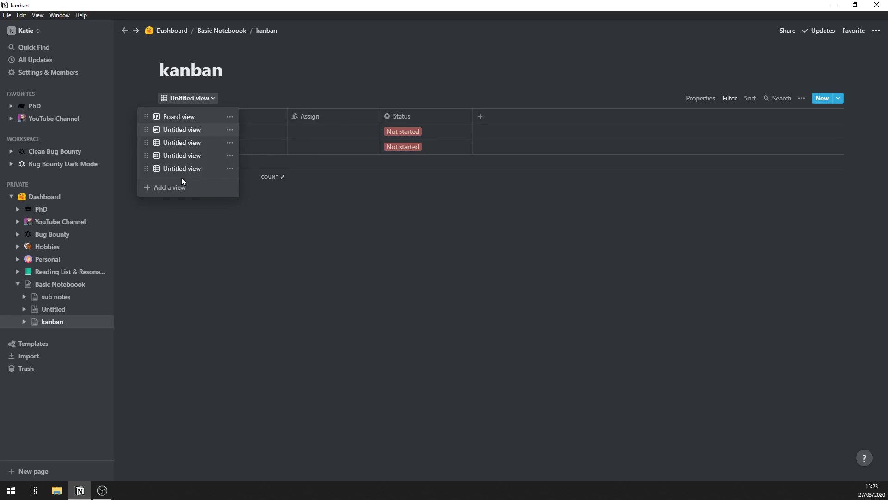
{"action": "left_click", "coordinate": [182, 171]}
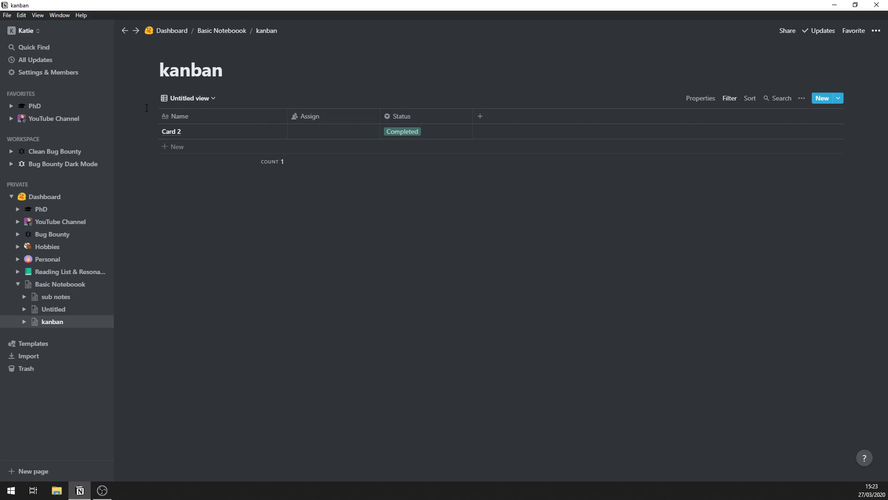
{"action": "left_click", "coordinate": [198, 100]}
{"action": "left_click", "coordinate": [199, 118]}
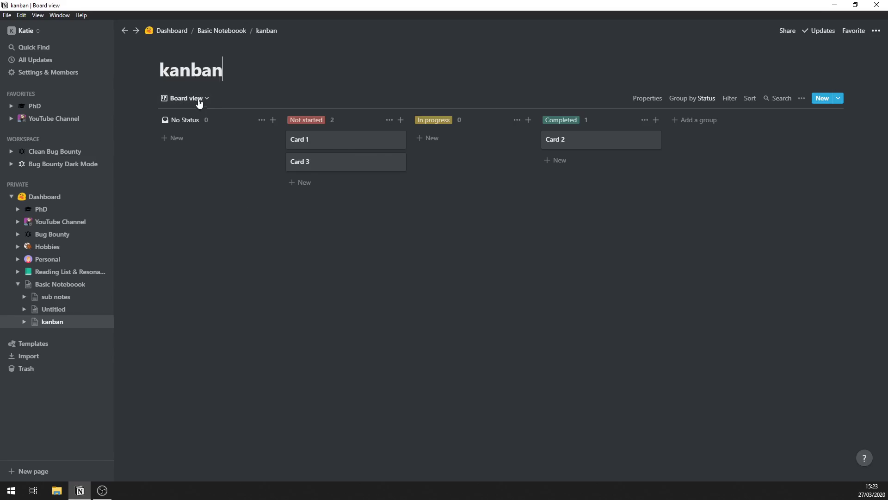
Show the table view filtered to Not started items and hide its Assign property
{"action": "left_click", "coordinate": [199, 99]}
{"action": "left_click", "coordinate": [196, 153]}
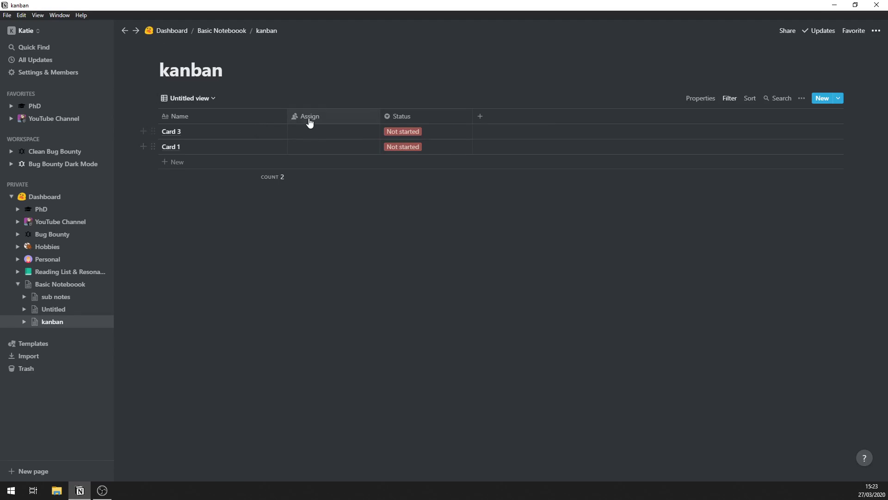
{"action": "left_click", "coordinate": [730, 98]}
{"action": "left_click", "coordinate": [716, 100]}
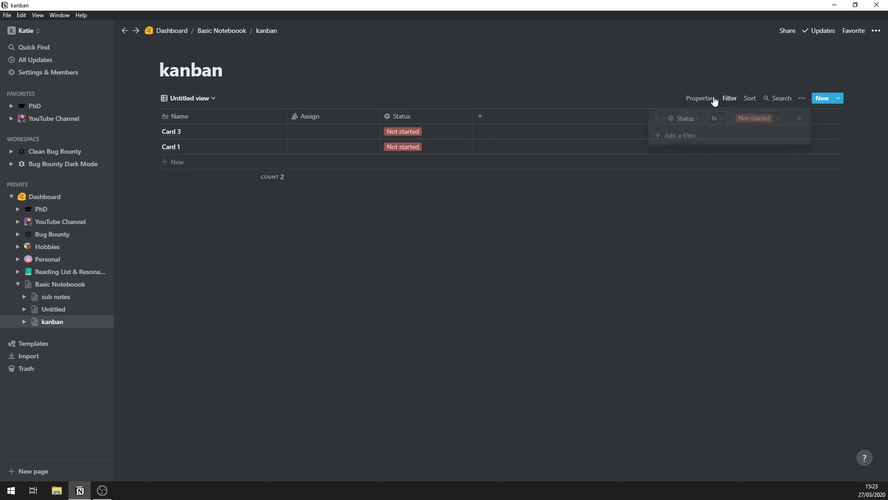
{"action": "left_click", "coordinate": [743, 133]}
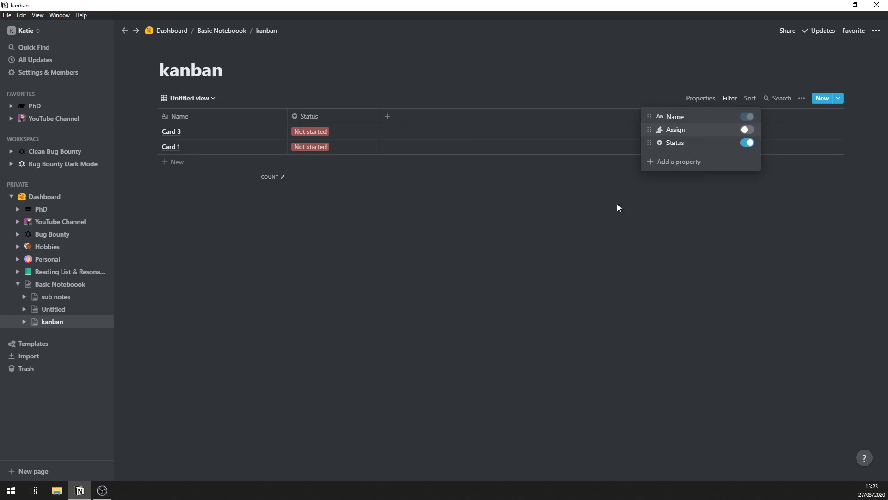
{"action": "left_click", "coordinate": [617, 205]}
Add a text column named url to the Not started table view of the kanban database
{"action": "left_click", "coordinate": [387, 117]}
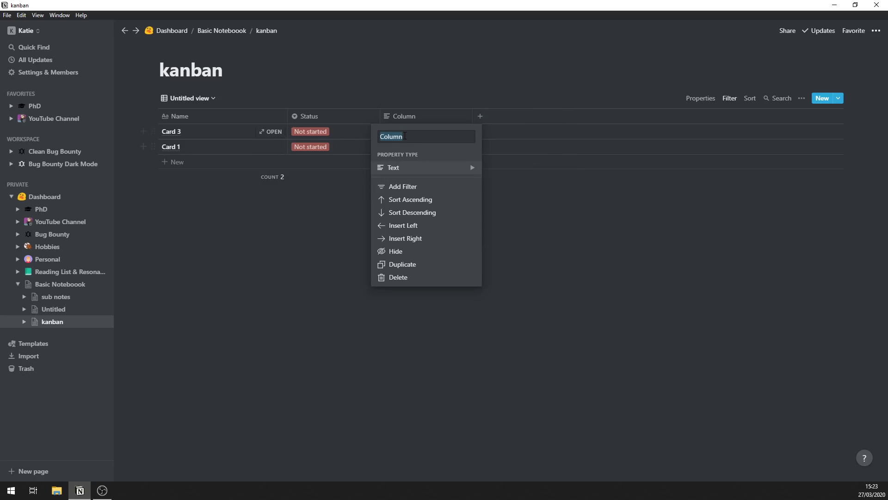
{"action": "left_click", "coordinate": [542, 216]}
{"action": "left_click", "coordinate": [433, 117]}
{"action": "mouse_move", "coordinate": [413, 167]}
{"action": "type", "text": "u"}
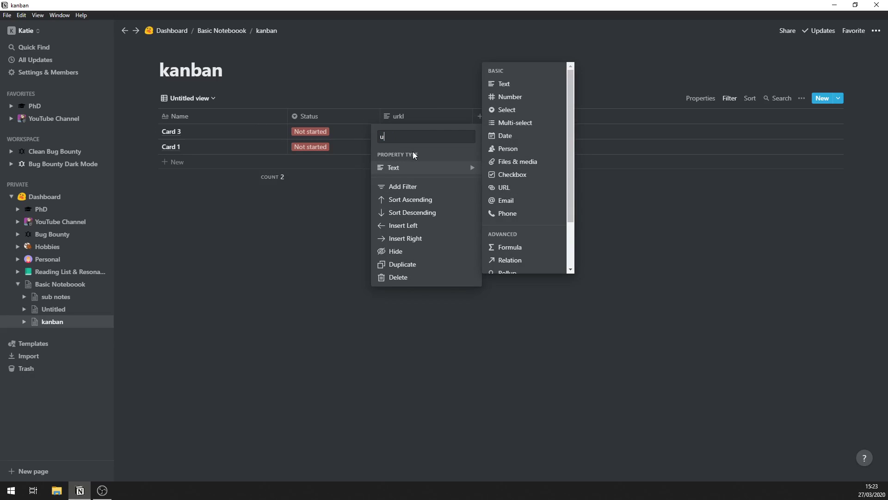
{"action": "type", "text": "rl"}
{"action": "left_click", "coordinate": [413, 354]}
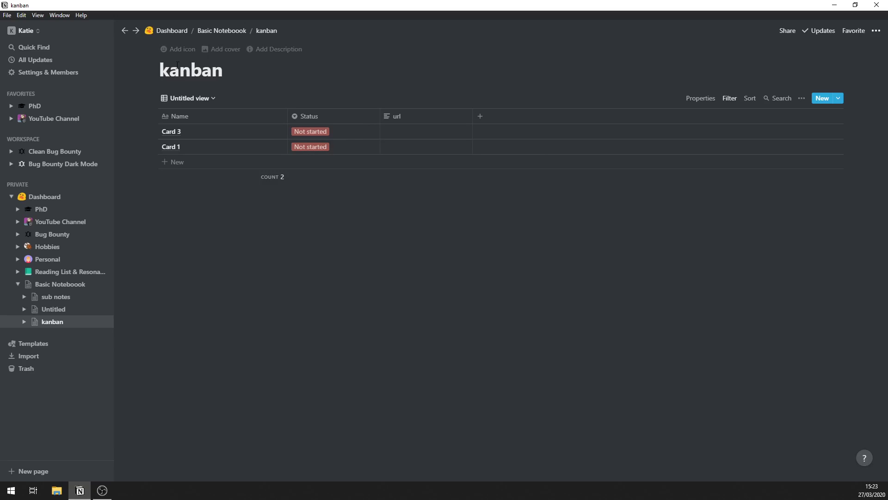
Return to the Basic Noteboook page and title its untitled inline table gdfghfgd
{"action": "left_click", "coordinate": [198, 98]}
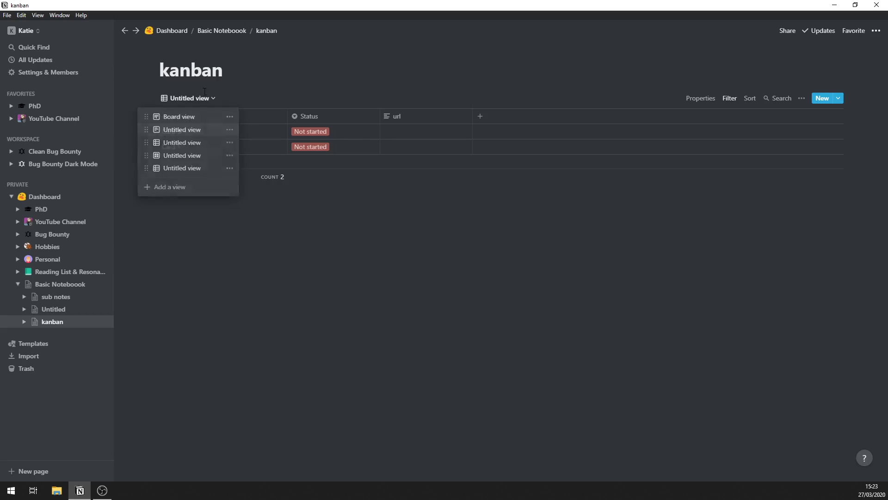
{"action": "left_click", "coordinate": [485, 122]}
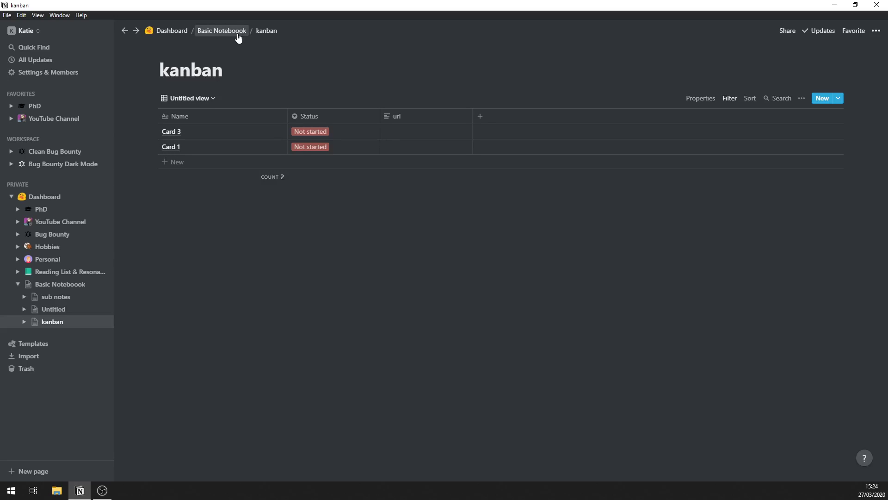
{"action": "left_click", "coordinate": [216, 33]}
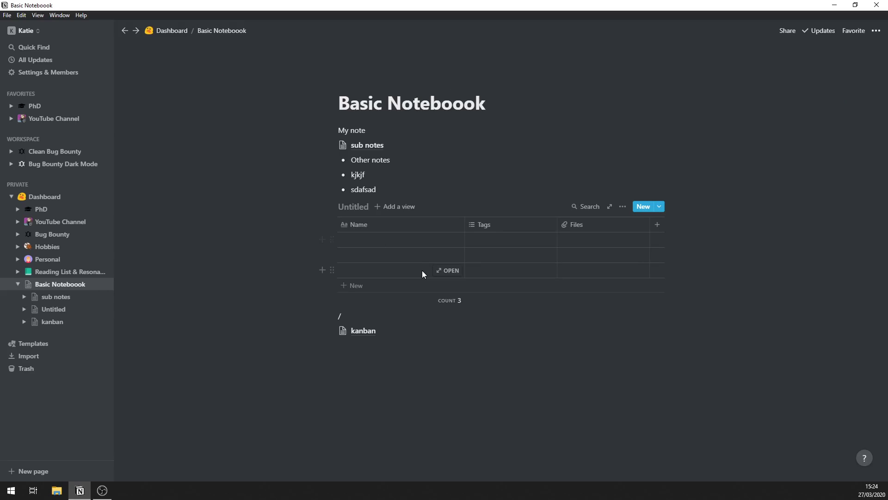
{"action": "left_click", "coordinate": [363, 206]}
{"action": "type", "text": "gdfgh"}
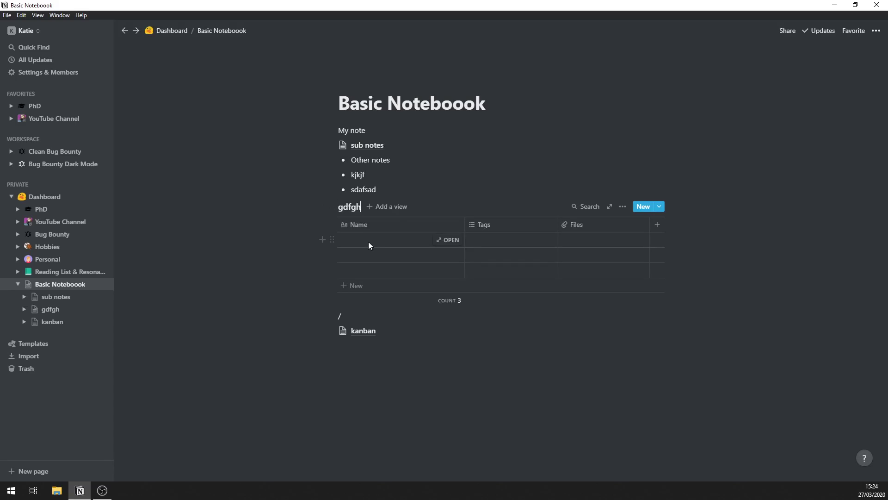
{"action": "type", "text": "fgd"}
Name the inline table's three rows fg, fgdhf and gfdhdfg
{"action": "left_click", "coordinate": [366, 241]}
{"action": "type", "text": "fg"}
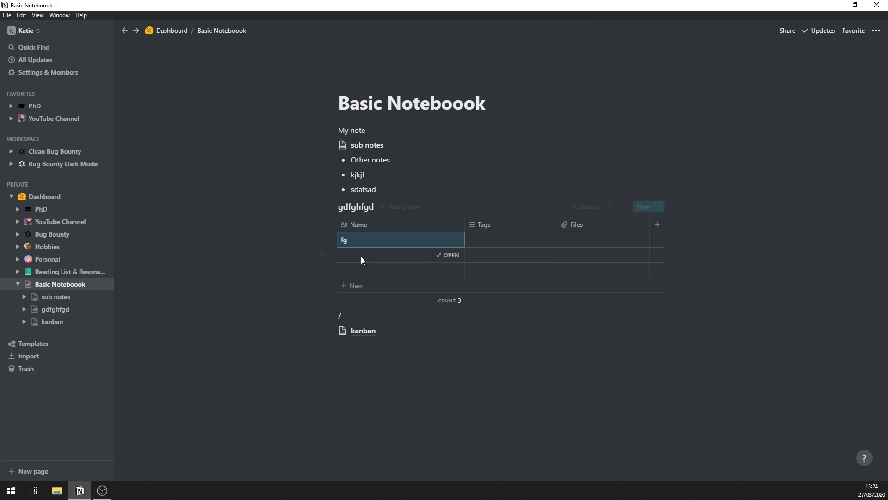
{"action": "left_click", "coordinate": [361, 257]}
{"action": "type", "text": "fgdhf"}
{"action": "left_click", "coordinate": [378, 269]}
{"action": "type", "text": "gfd"}
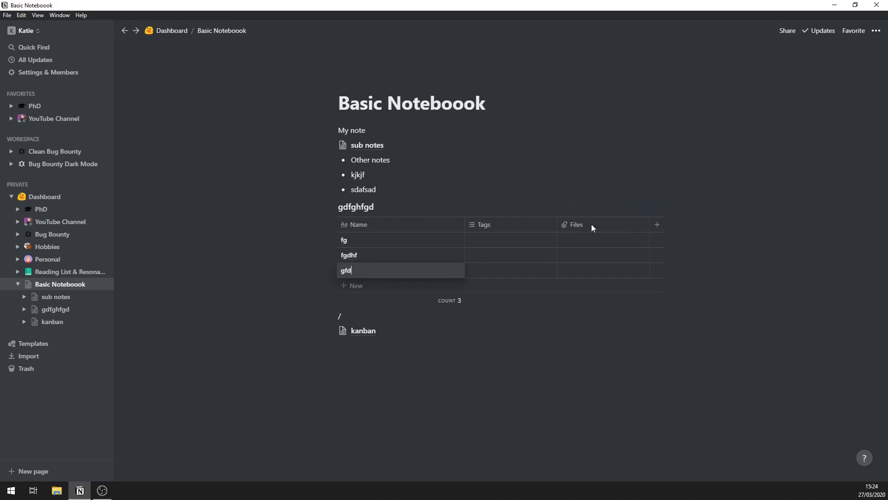
{"action": "type", "text": "hdfg"}
Add a column to the inline table and make it a relation to the kanban database
{"action": "left_click", "coordinate": [657, 225]}
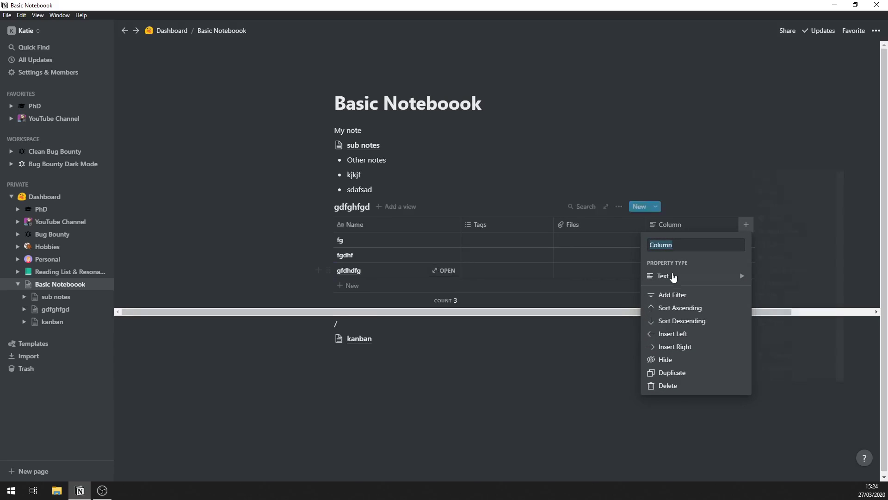
{"action": "left_click", "coordinate": [677, 279]}
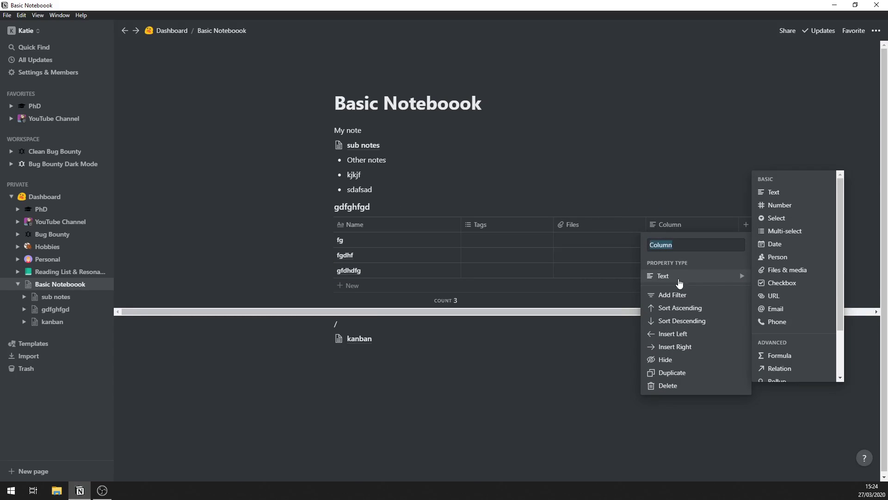
{"action": "left_click", "coordinate": [803, 369]}
{"action": "left_click", "coordinate": [454, 254]}
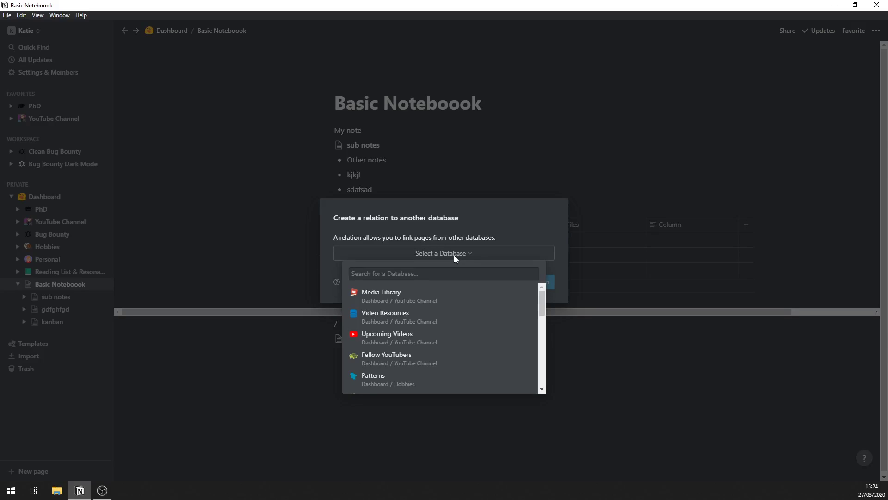
{"action": "type", "text": "kamn"}
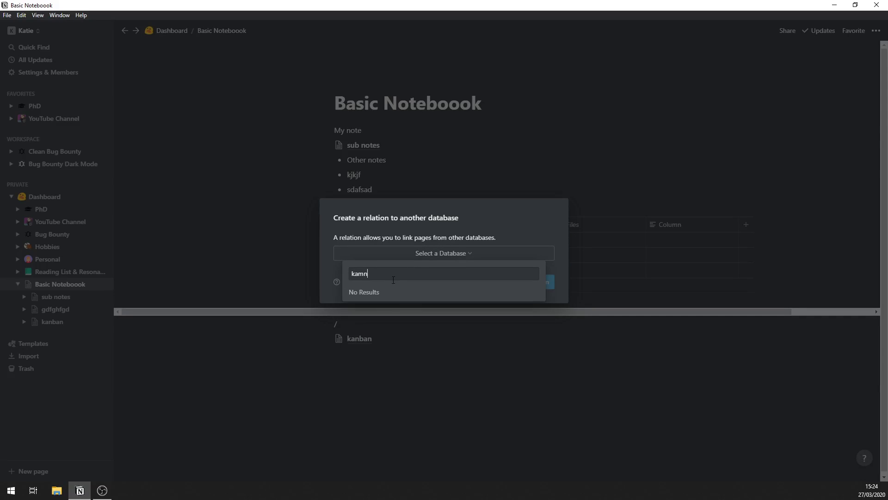
{"action": "key", "text": "BackSpace"}
{"action": "left_click", "coordinate": [392, 293]}
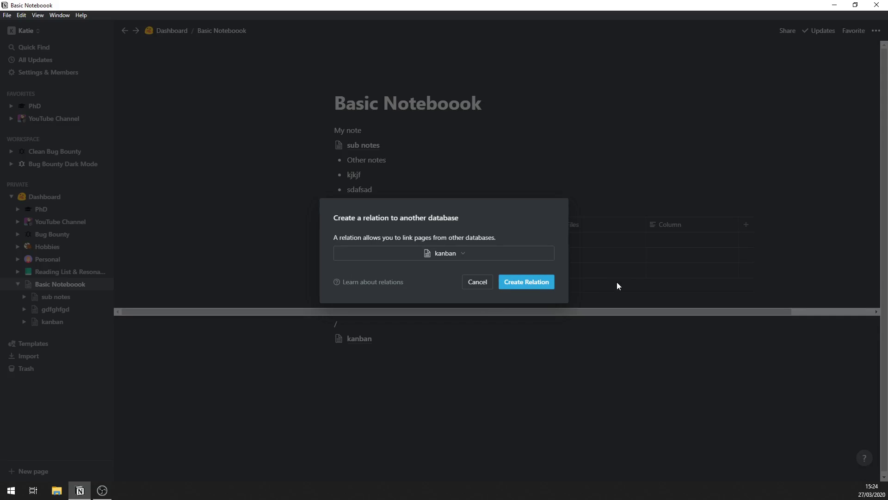
{"action": "left_click", "coordinate": [537, 281]}
Link Card 3 and Card 2 from the kanban database to the fg row in the relation column
{"action": "left_click", "coordinate": [659, 240]}
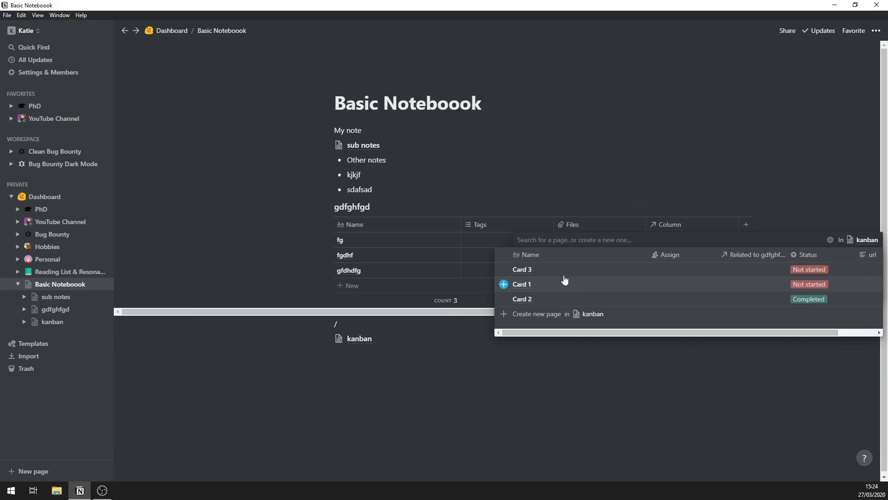
{"action": "left_click", "coordinate": [560, 280]}
{"action": "left_click", "coordinate": [610, 339]}
{"action": "left_click", "coordinate": [673, 240]}
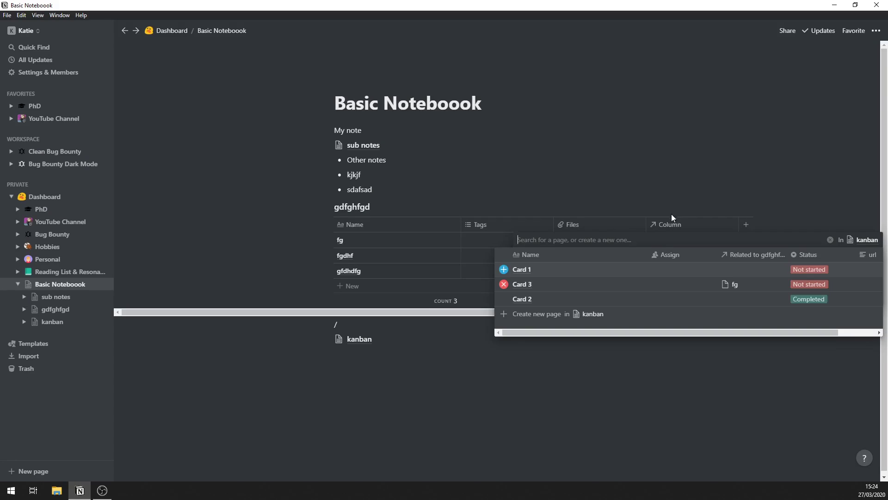
{"action": "left_click", "coordinate": [547, 298]}
{"action": "left_click", "coordinate": [603, 359]}
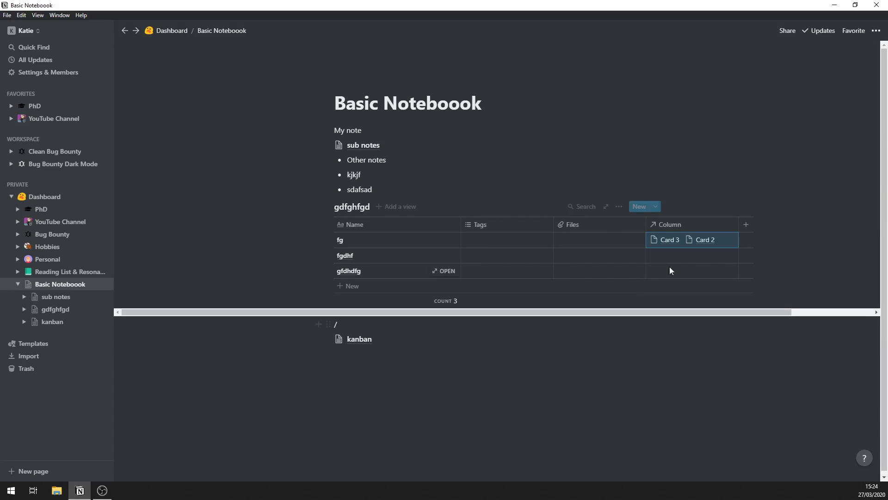
{"action": "left_click", "coordinate": [670, 255]}
{"action": "left_click", "coordinate": [590, 399]}
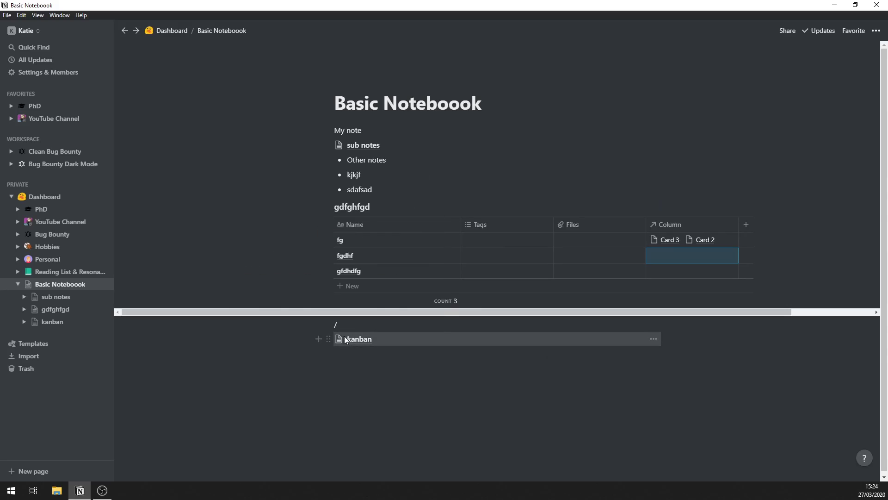
Check the reciprocal relation column in the kanban database and return to the Basic Noteboook page
{"action": "left_click", "coordinate": [343, 340]}
{"action": "left_click", "coordinate": [357, 340]}
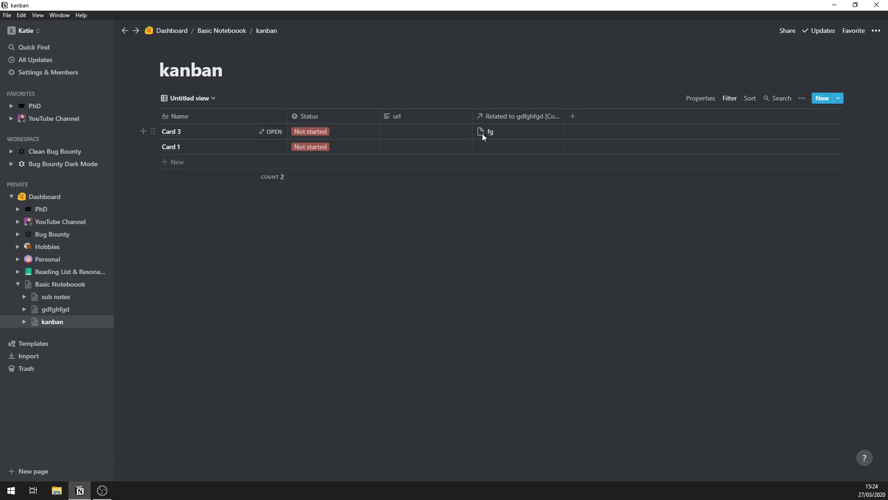
{"action": "left_click", "coordinate": [221, 30]}
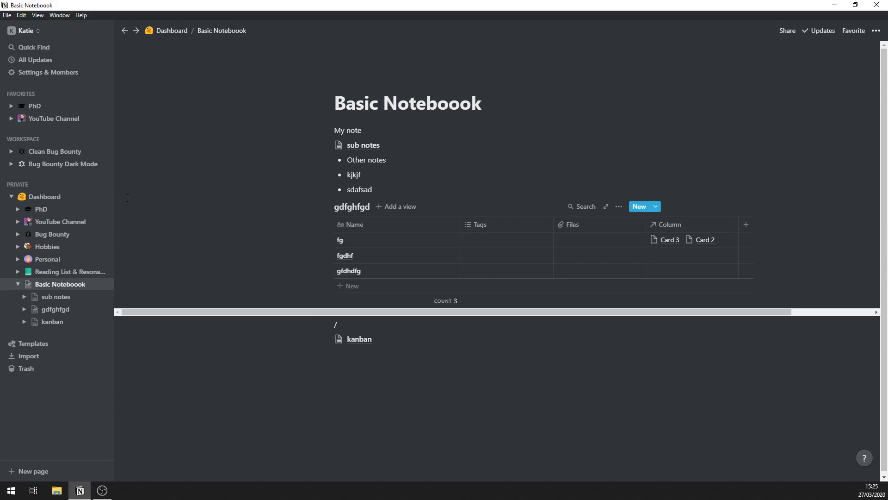
Open the Bug Bounty Dark Mode page and look over its link sections, To-Do list and Targets table
{"action": "left_click", "coordinate": [76, 168]}
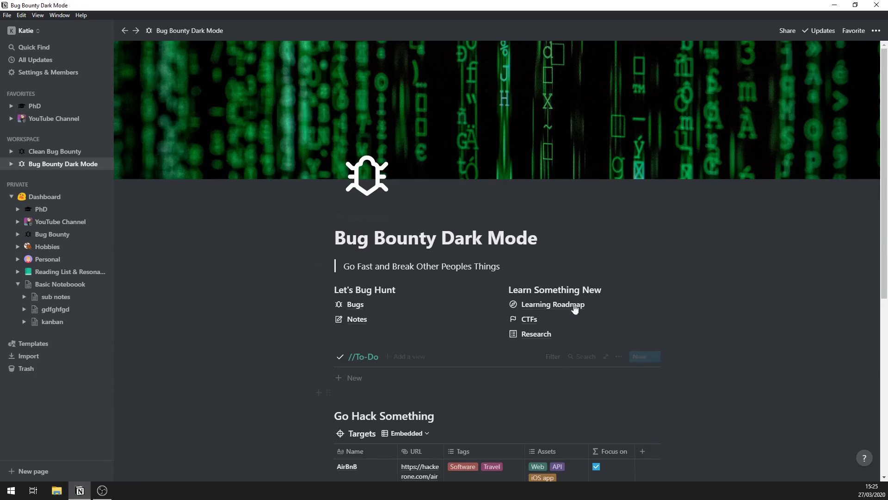
{"action": "scroll", "coordinate": [330, 354], "scroll_direction": "down", "scroll_amount": 1}
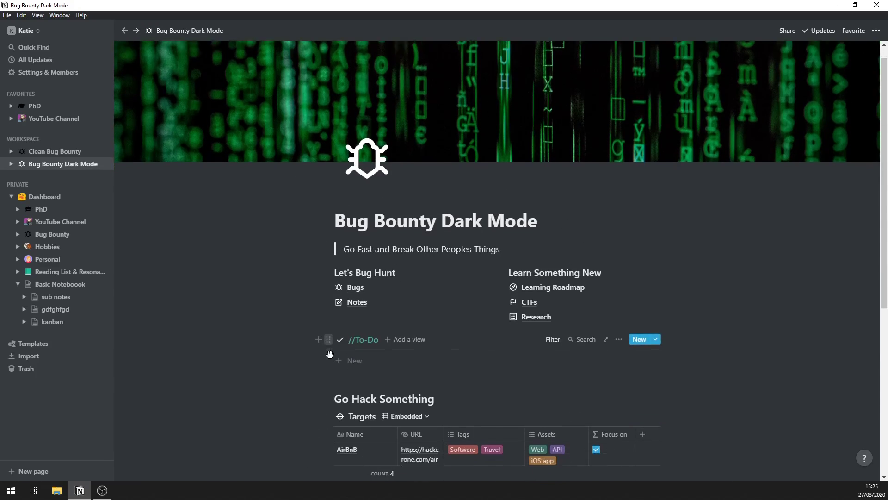
{"action": "scroll", "coordinate": [330, 354], "scroll_direction": "down", "scroll_amount": 5}
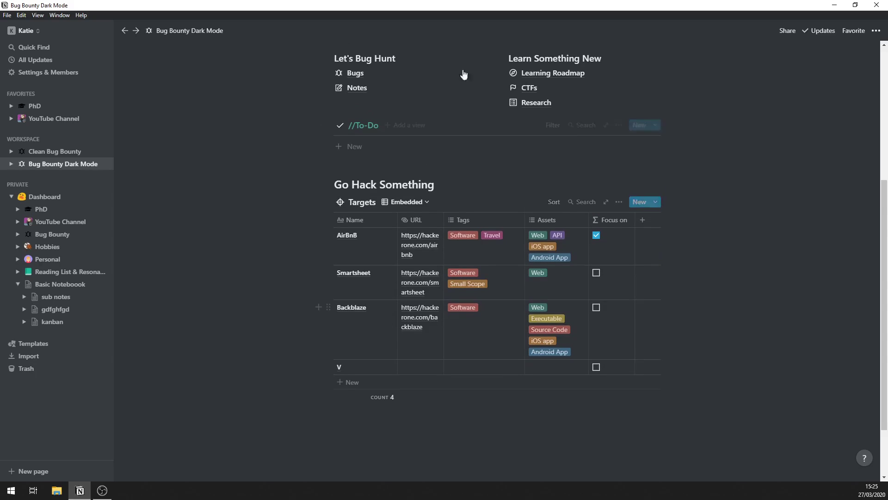
{"action": "scroll", "coordinate": [365, 351], "scroll_direction": "up", "scroll_amount": 2}
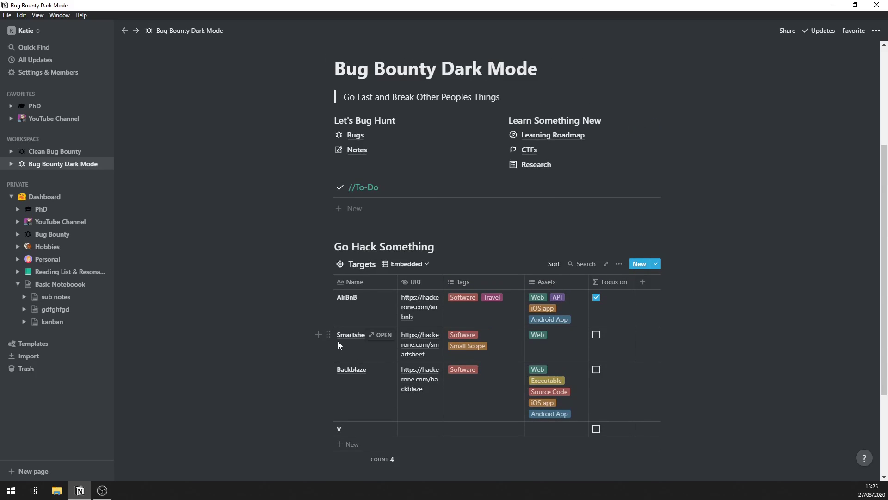
{"action": "scroll", "coordinate": [339, 344], "scroll_direction": "up", "scroll_amount": 4}
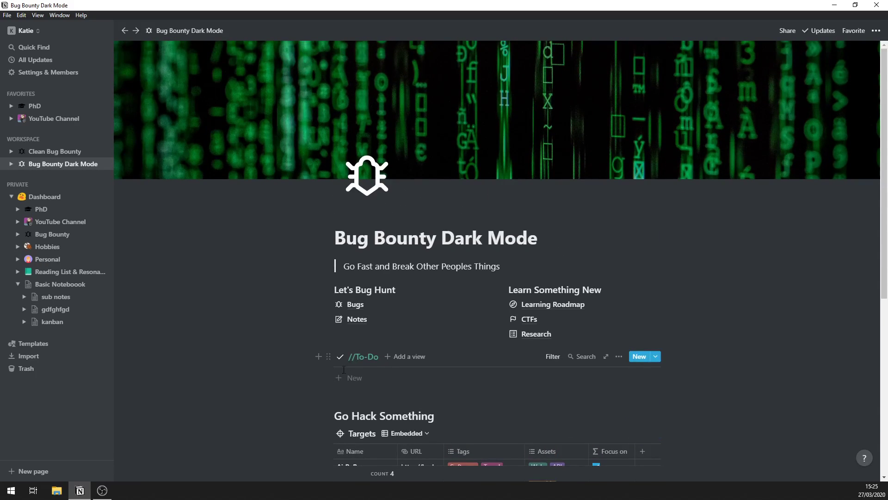
{"action": "scroll", "coordinate": [344, 369], "scroll_direction": "down", "scroll_amount": 3}
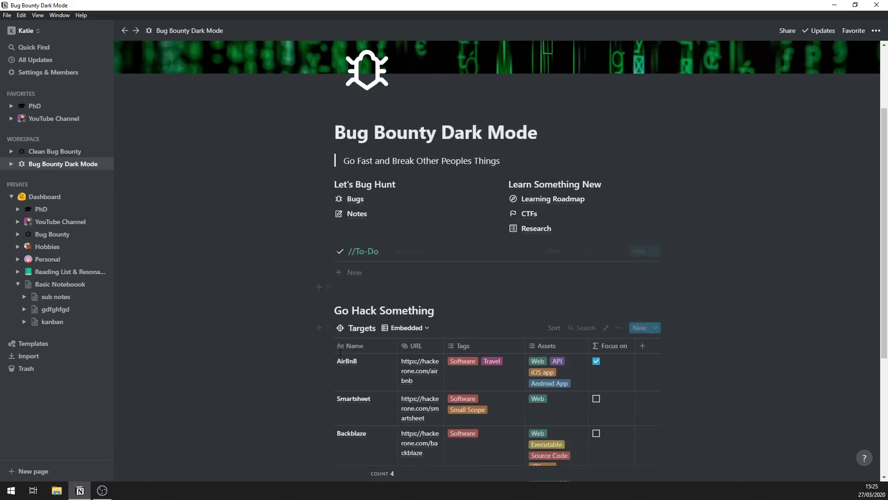
Examine the title, icon, cover and introductory quote of the Bug Bounty Dark Mode page
{"action": "triple_click", "coordinate": [350, 125]}
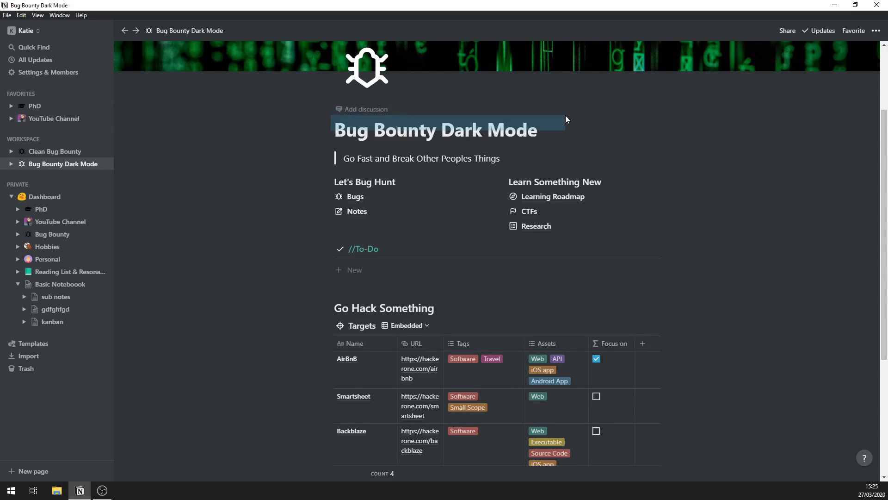
{"action": "double_click", "coordinate": [506, 128]}
{"action": "triple_click", "coordinate": [504, 125]}
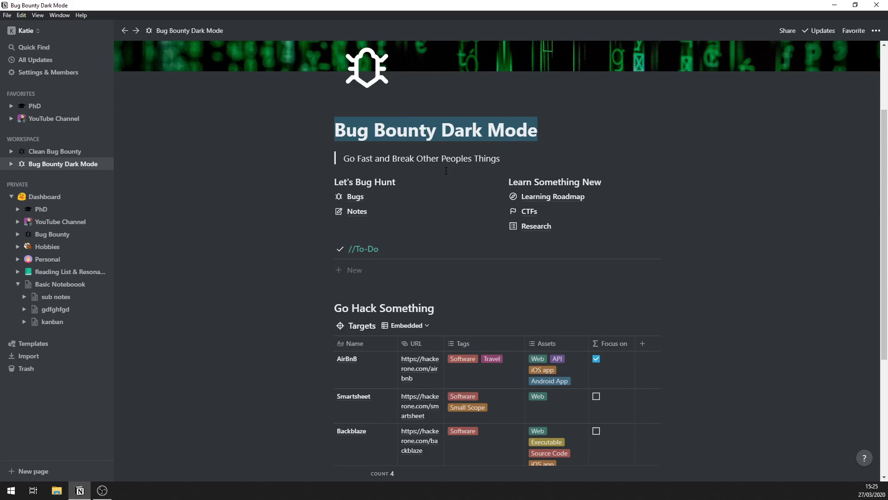
{"action": "key", "text": "Right"}
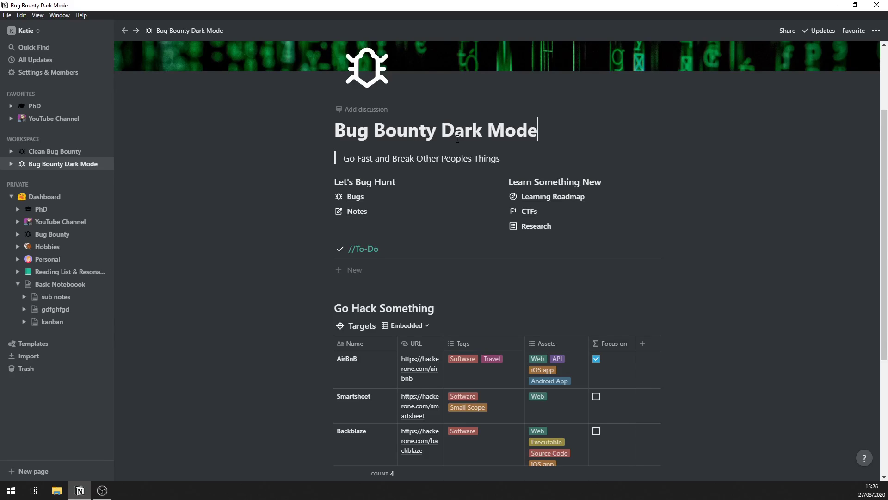
{"action": "scroll", "coordinate": [488, 481], "scroll_direction": "up", "scroll_amount": 3}
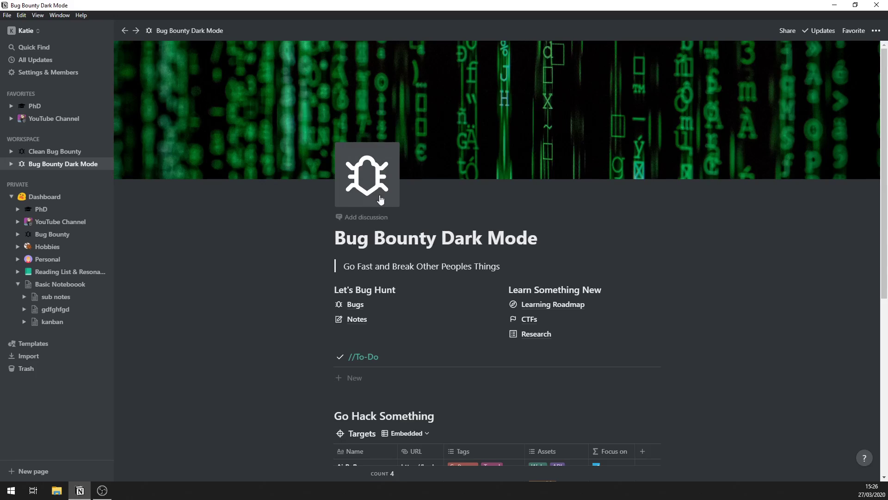
{"action": "scroll", "coordinate": [525, 347], "scroll_direction": "down", "scroll_amount": 1}
{"action": "scroll", "coordinate": [526, 352], "scroll_direction": "down", "scroll_amount": 1}
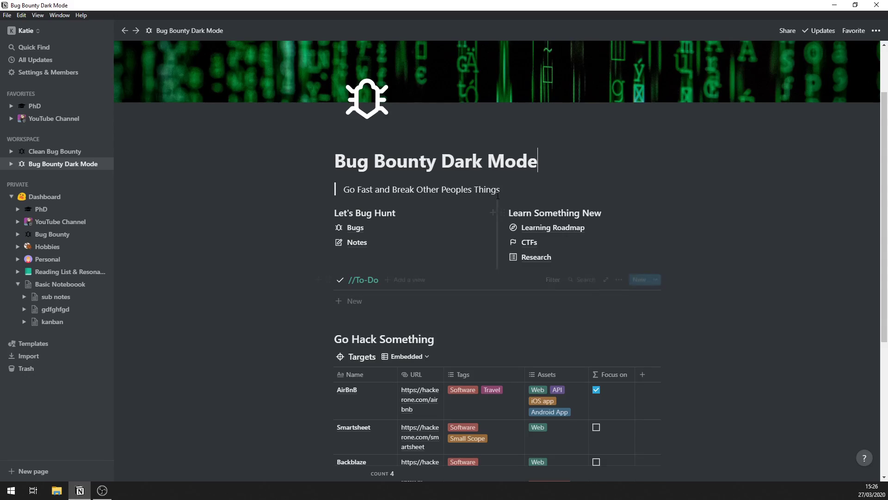
{"action": "left_click_drag", "start_coordinate": [503, 190], "coordinate": [336, 199]}
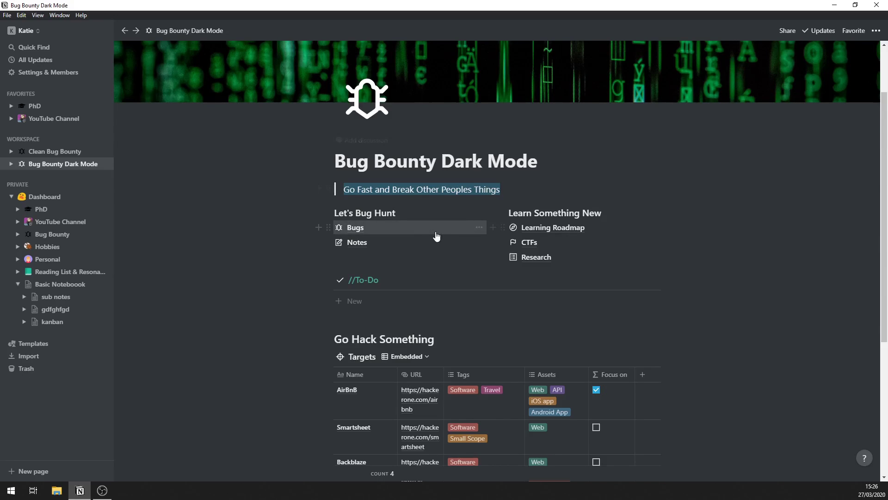
Look over the Bug Bounty Dark Mode page from its cover to the To-Do list and Targets table
{"action": "scroll", "coordinate": [401, 302], "scroll_direction": "down", "scroll_amount": 2}
{"action": "scroll", "coordinate": [401, 302], "scroll_direction": "up", "scroll_amount": 1}
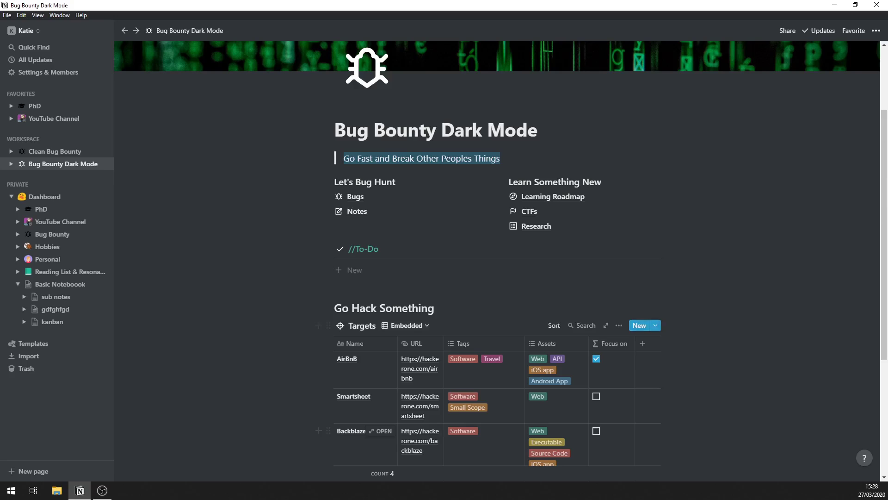
{"action": "scroll", "coordinate": [384, 229], "scroll_direction": "up", "scroll_amount": 3}
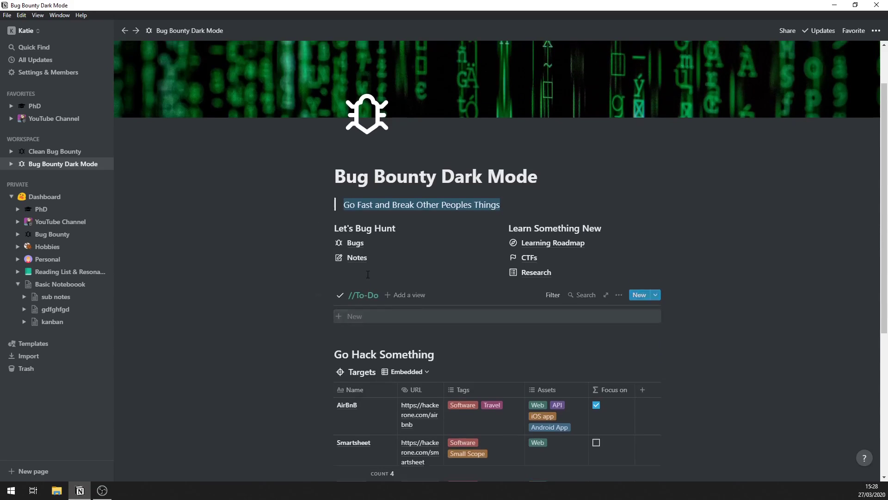
{"action": "left_click", "coordinate": [368, 325]}
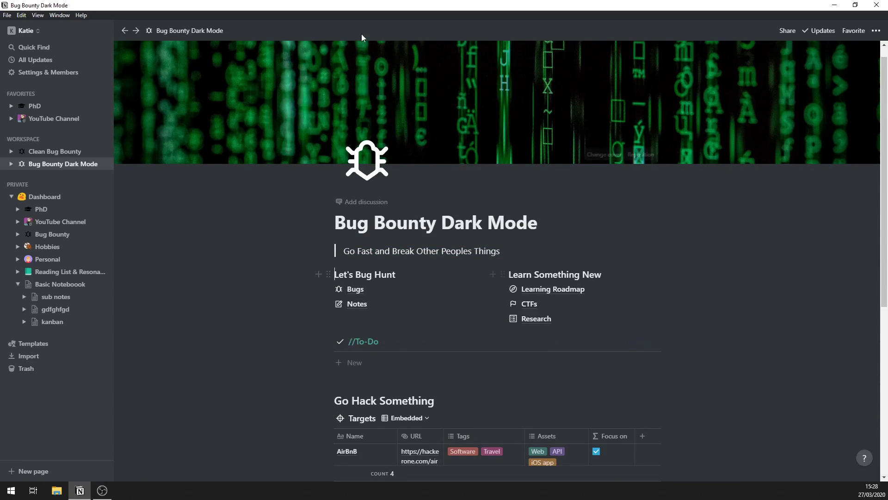
{"action": "scroll", "coordinate": [214, 245], "scroll_direction": "down", "scroll_amount": 4}
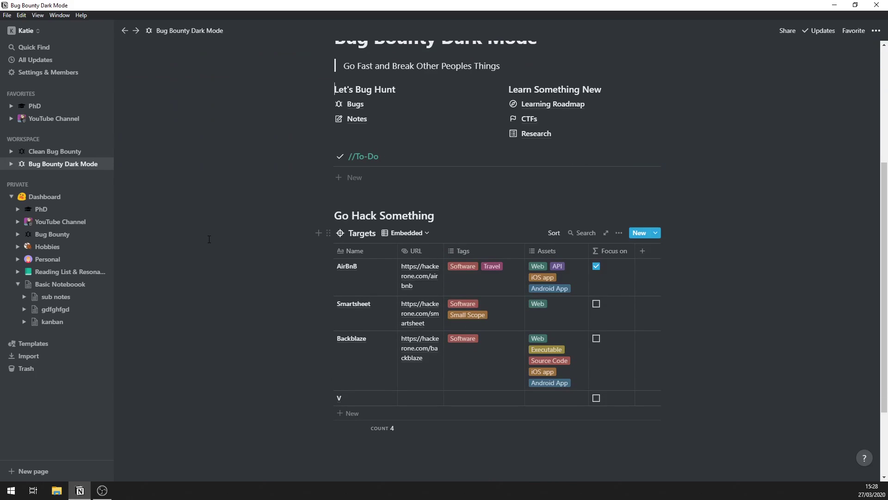
{"action": "scroll", "coordinate": [406, 168], "scroll_direction": "up", "scroll_amount": 1}
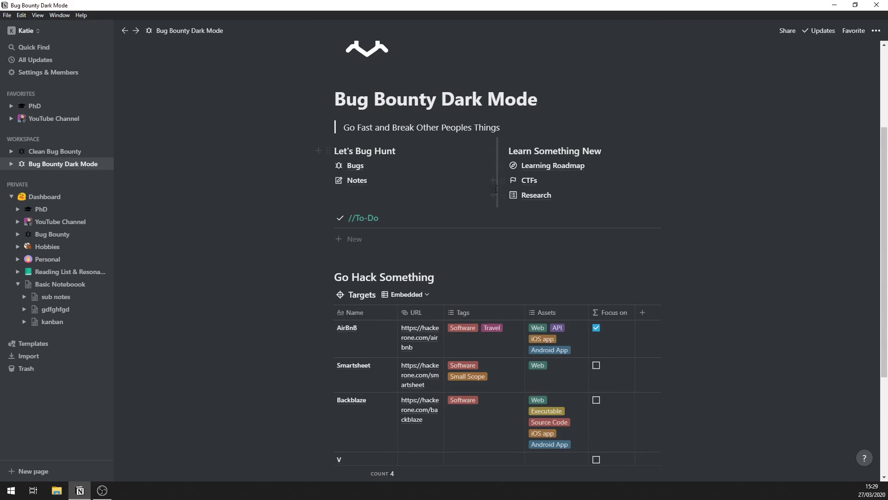
{"action": "scroll", "coordinate": [427, 204], "scroll_direction": "down", "scroll_amount": 3}
{"action": "scroll", "coordinate": [428, 207], "scroll_direction": "down", "scroll_amount": 1}
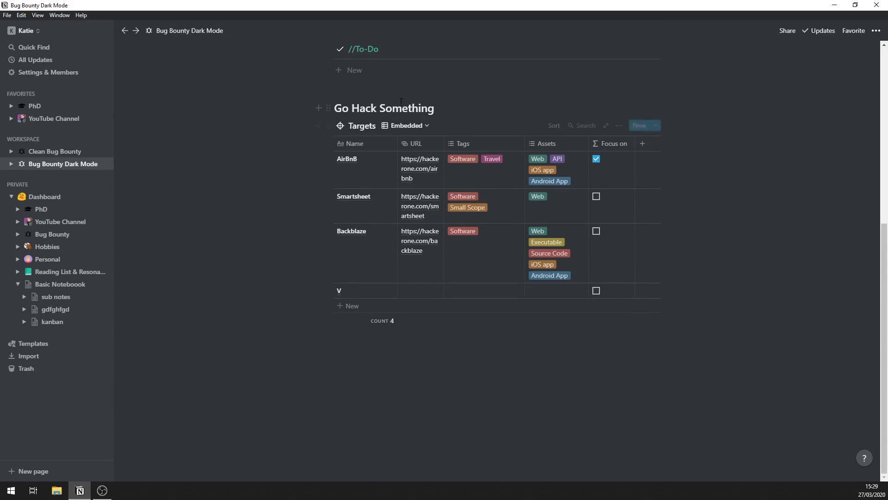
{"action": "scroll", "coordinate": [418, 271], "scroll_direction": "up", "scroll_amount": 5}
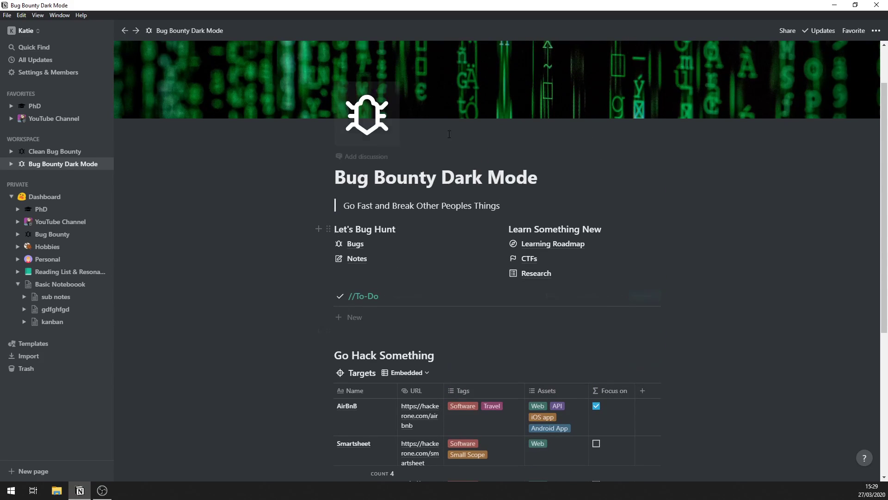
Highlight the Let's Bug Hunt and Learn Something New link sections to point them out, and clear the selection
{"action": "scroll", "coordinate": [404, 349], "scroll_direction": "down", "scroll_amount": 2}
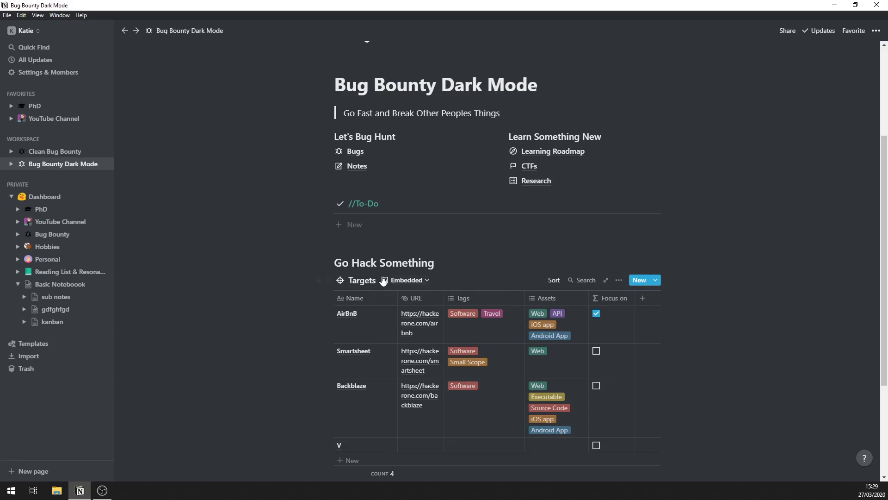
{"action": "scroll", "coordinate": [375, 310], "scroll_direction": "up", "scroll_amount": 1}
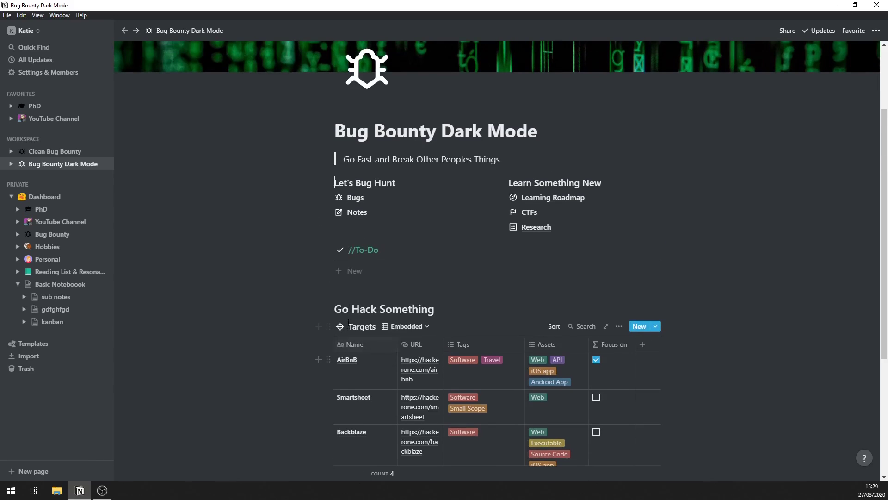
{"action": "left_click_drag", "start_coordinate": [335, 183], "coordinate": [612, 229]}
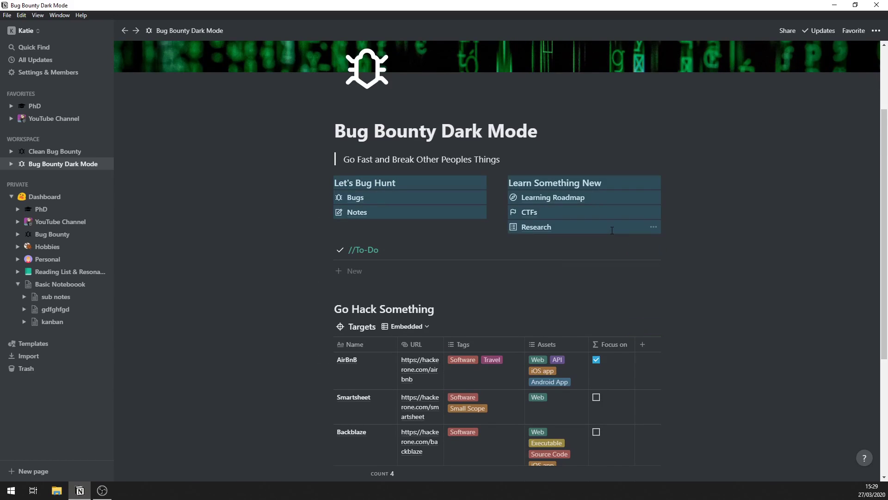
{"action": "left_click", "coordinate": [536, 293]}
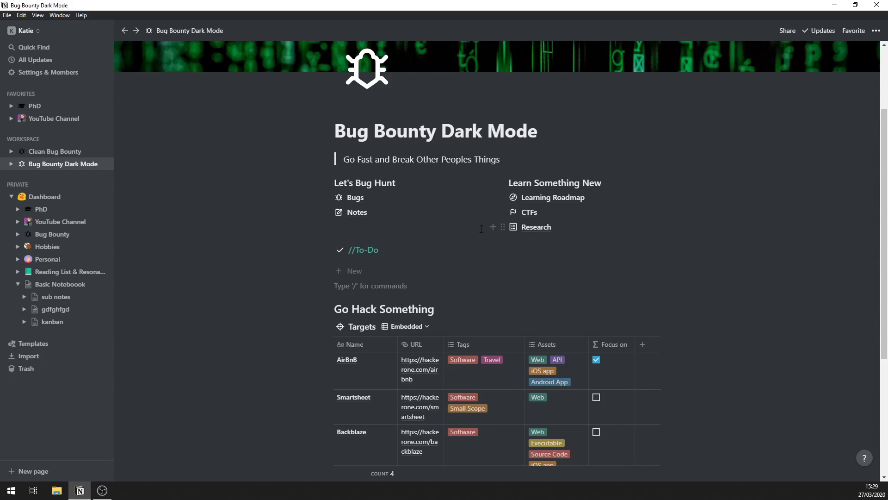
Add an item titled "Subndomain stuff on Uber" to the To-Do list and return to the page
{"action": "left_click", "coordinate": [444, 272]}
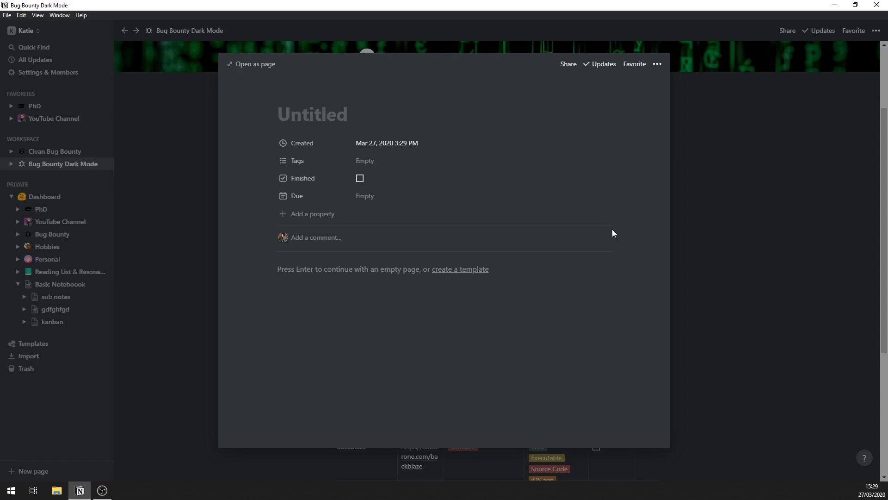
{"action": "type", "text": "Subndomain "}
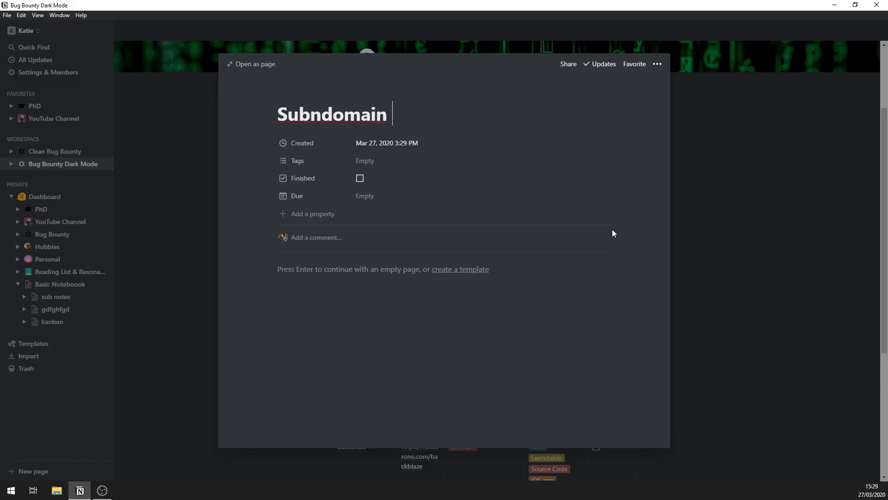
{"action": "type", "text": "stuff on Uber"}
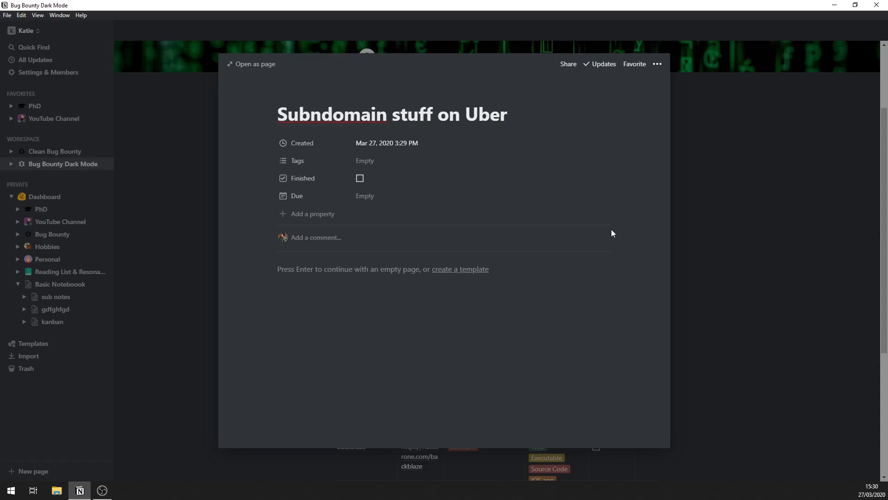
{"action": "left_click", "coordinate": [681, 263]}
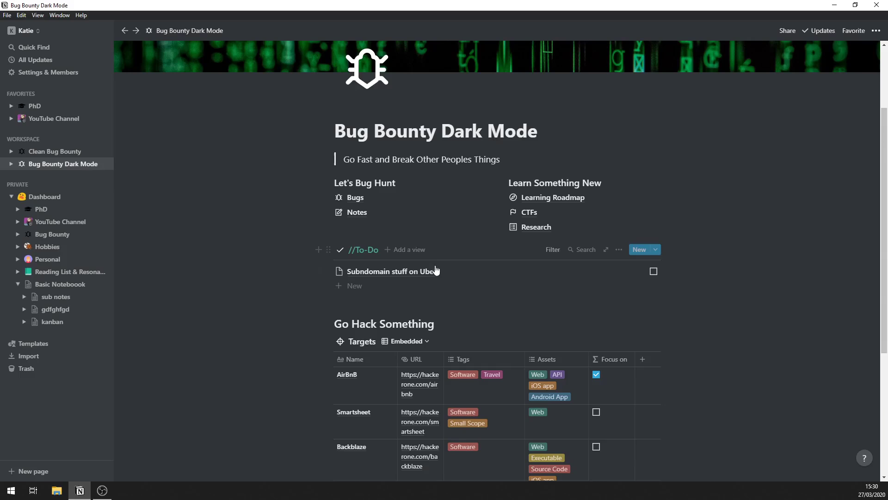
Add the bullet "Maybe look for subdomain takeover??" to the body of the "Subndomain stuff on Uber" to-do item
{"action": "left_click", "coordinate": [468, 277]}
{"action": "left_click", "coordinate": [343, 270]}
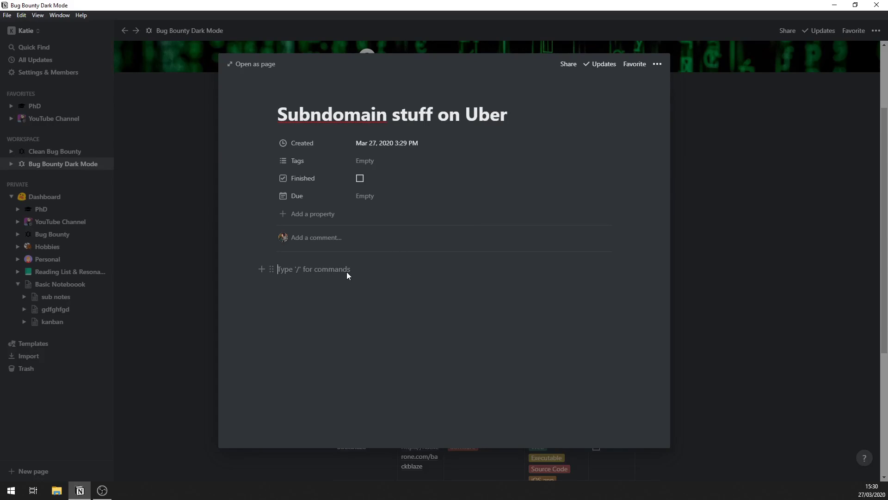
{"action": "type", "text": "- Maybe ,lk"}
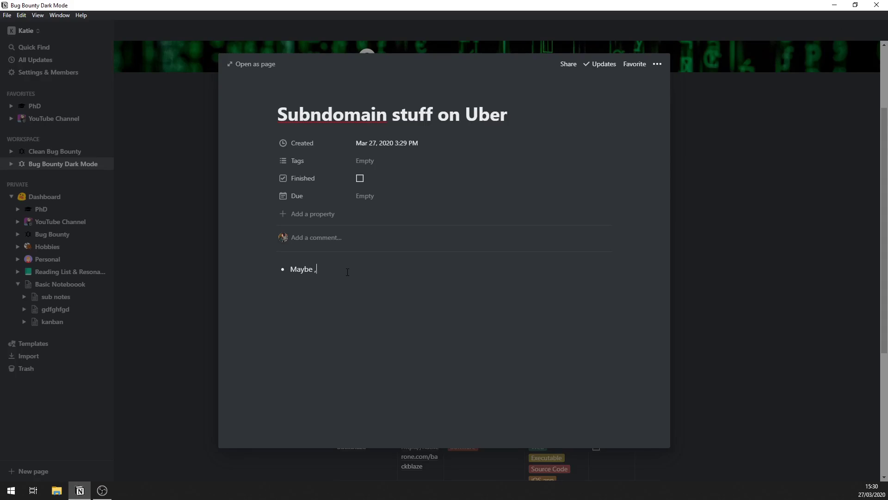
{"action": "key", "text": "BackSpace"}
{"action": "key", "text": "BackSpace"}
{"action": "type", "text": "ook o"}
{"action": "key", "text": "BackSpace"}
{"action": "type", "text": "forn"}
{"action": "key", "text": "BackSpace"}
{"action": "type", "text": "subd"}
{"action": "key", "text": "BackSpace"}
{"action": "key", "text": "BackSpace"}
{"action": "key", "text": "BackSpace"}
{"action": "type", "text": "ubdomain s"}
{"action": "key", "text": "BackSpace"}
{"action": "type", "text": "takeover??"}
{"action": "left_click", "coordinate": [719, 244]}
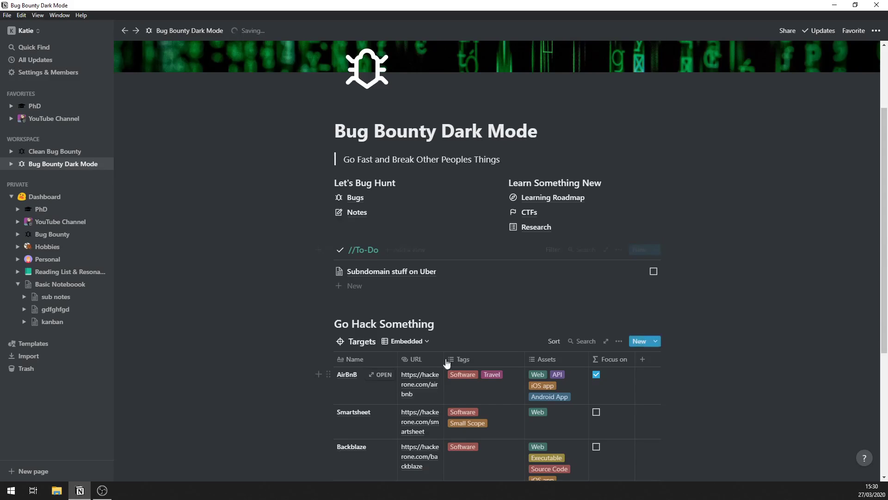
Add a "Lookup graph ql" item to the To-Do list and mark "Subndomain stuff on Uber" as finished
{"action": "left_click", "coordinate": [397, 287]}
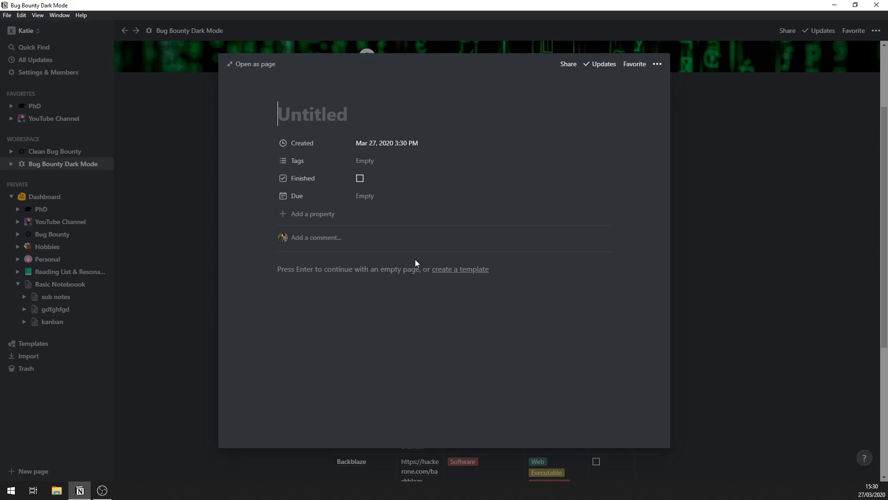
{"action": "type", "text": "Look"}
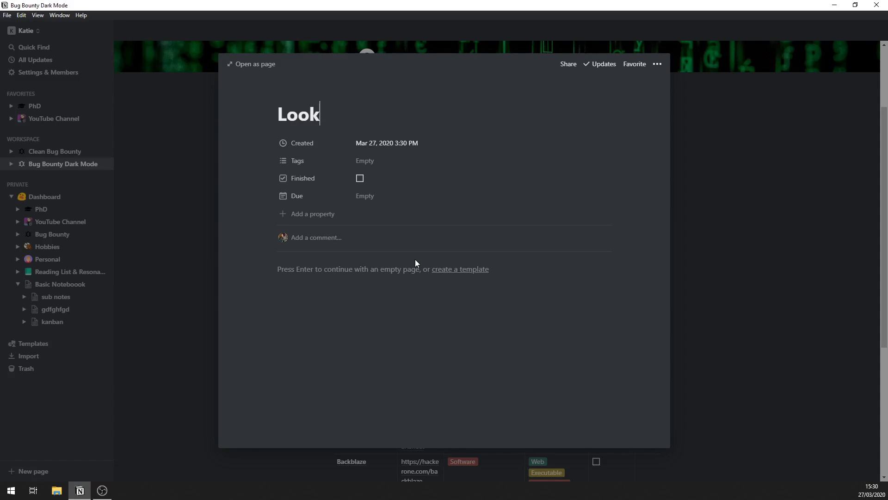
{"action": "type", "text": "up graphj s"}
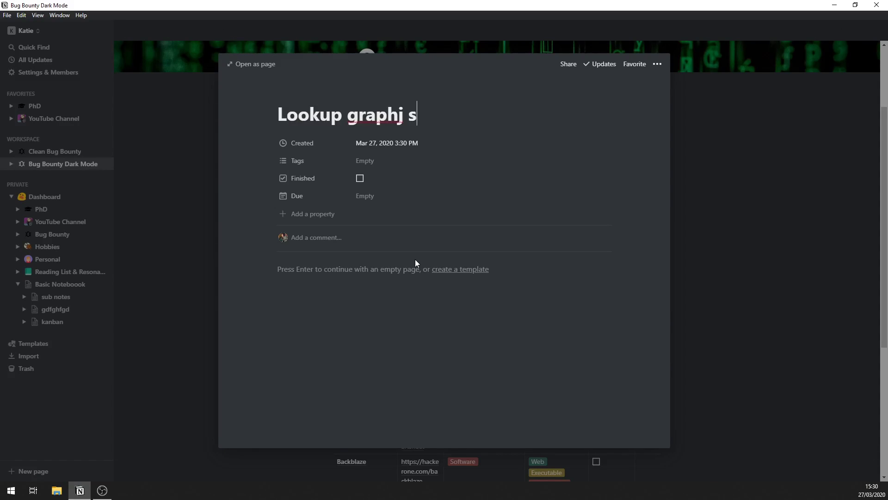
{"action": "type", "text": "ql"}
{"action": "key", "text": "BackSpace"}
{"action": "key", "text": "BackSpace"}
{"action": "key", "text": "BackSpace"}
{"action": "key", "text": "BackSpace"}
{"action": "key", "text": "BackSpace"}
{"action": "type", "text": "ql"}
{"action": "key", "text": "Return"}
{"action": "left_click", "coordinate": [771, 267]}
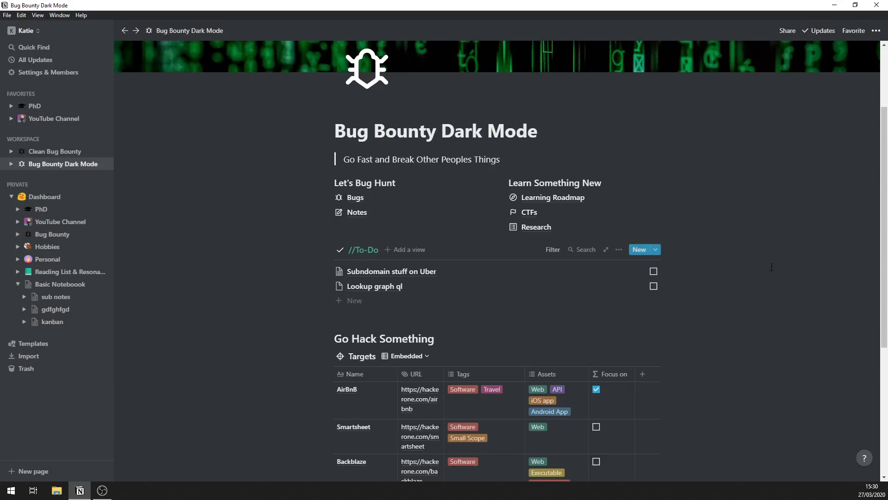
{"action": "left_click", "coordinate": [653, 271]}
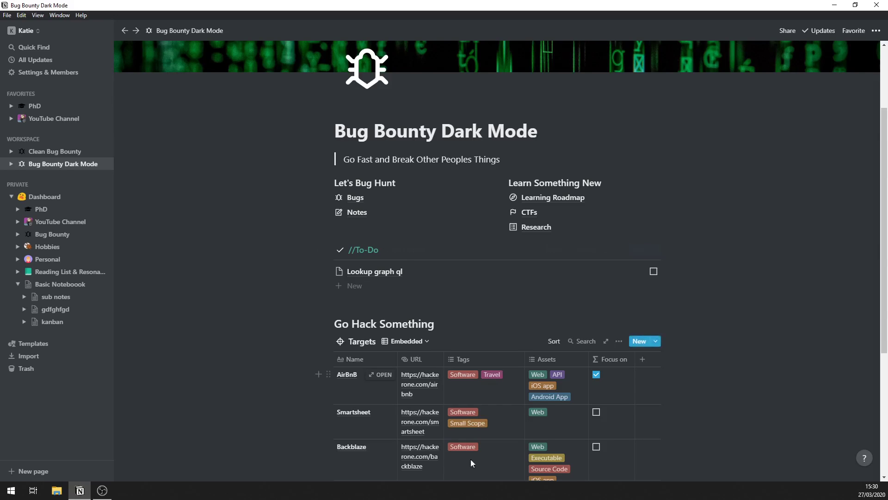
Review the Go Hack Something section with its Targets table, highlighting the section heading
{"action": "scroll", "coordinate": [399, 469], "scroll_direction": "down", "scroll_amount": 2}
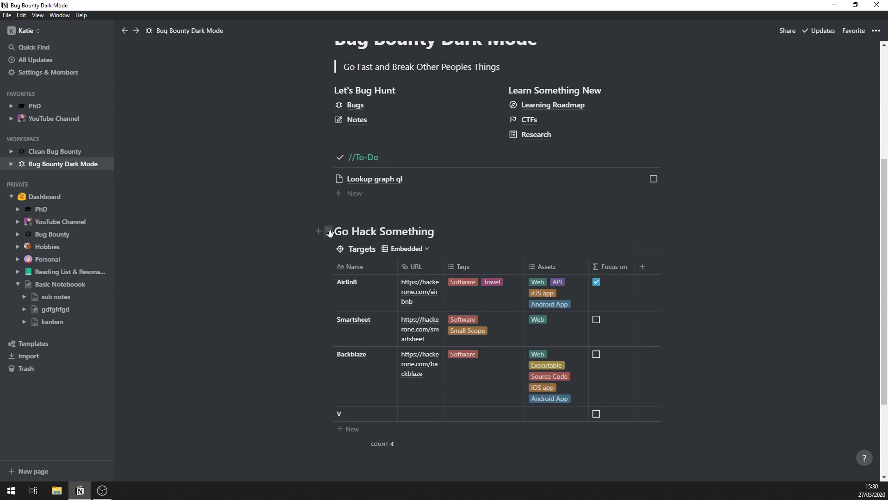
{"action": "left_click_drag", "start_coordinate": [334, 233], "coordinate": [651, 255]}
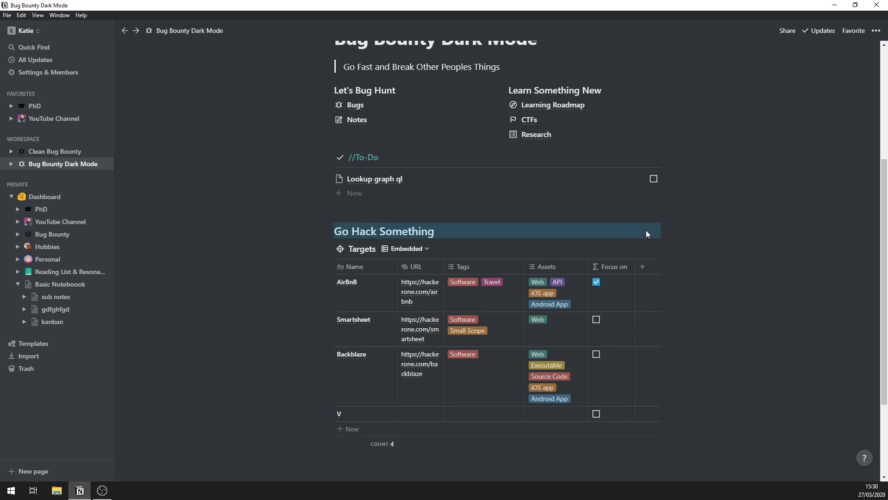
{"action": "left_click", "coordinate": [643, 231]}
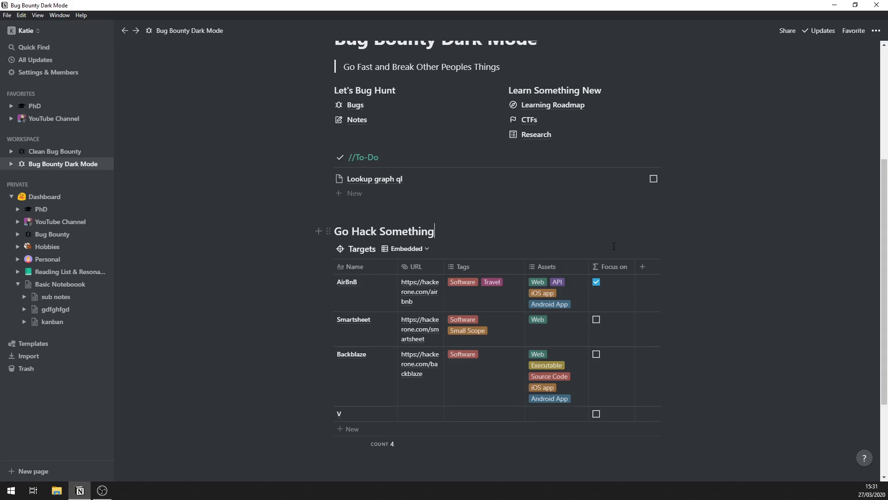
{"action": "scroll", "coordinate": [575, 442], "scroll_direction": "up", "scroll_amount": 1}
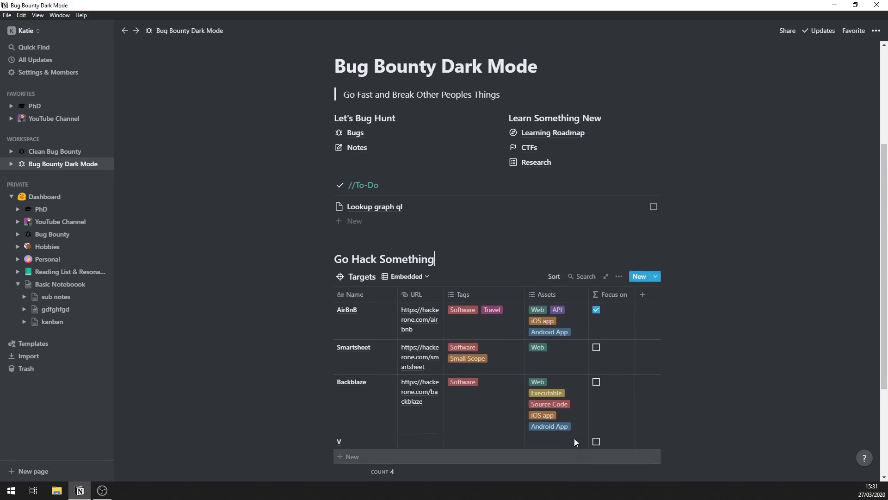
{"action": "scroll", "coordinate": [575, 442], "scroll_direction": "up", "scroll_amount": 4}
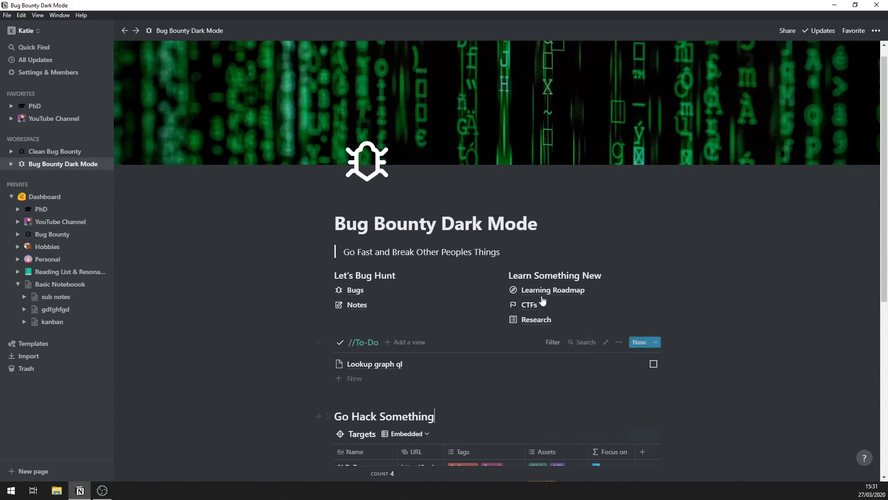
Open the XSS card in the Learning Roadmap and examine its properties, Motivation, Goal by 2021 and Specific Tasks sections
{"action": "left_click", "coordinate": [539, 290]}
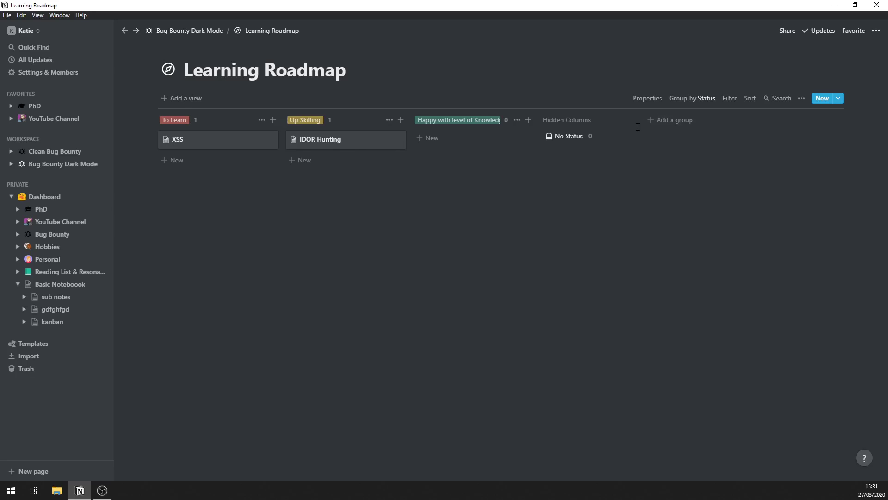
{"action": "left_click", "coordinate": [181, 149]}
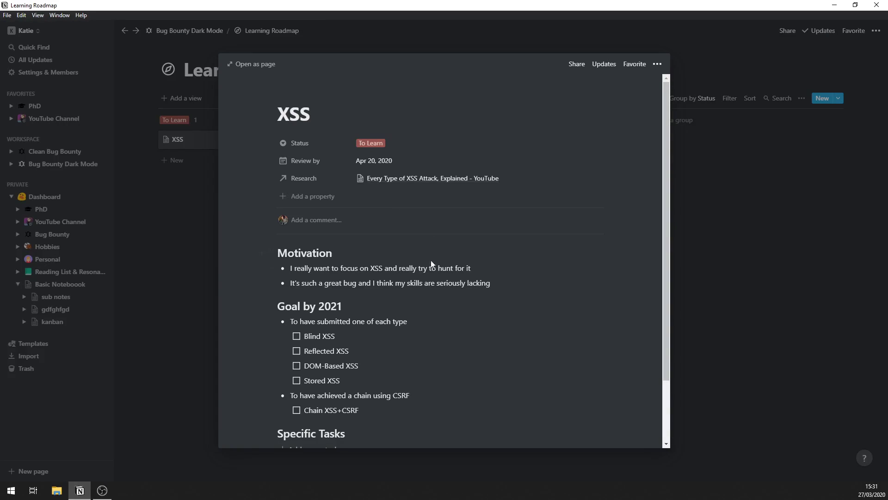
{"action": "scroll", "coordinate": [431, 263], "scroll_direction": "down", "scroll_amount": 3}
{"action": "scroll", "coordinate": [391, 295], "scroll_direction": "up", "scroll_amount": 3}
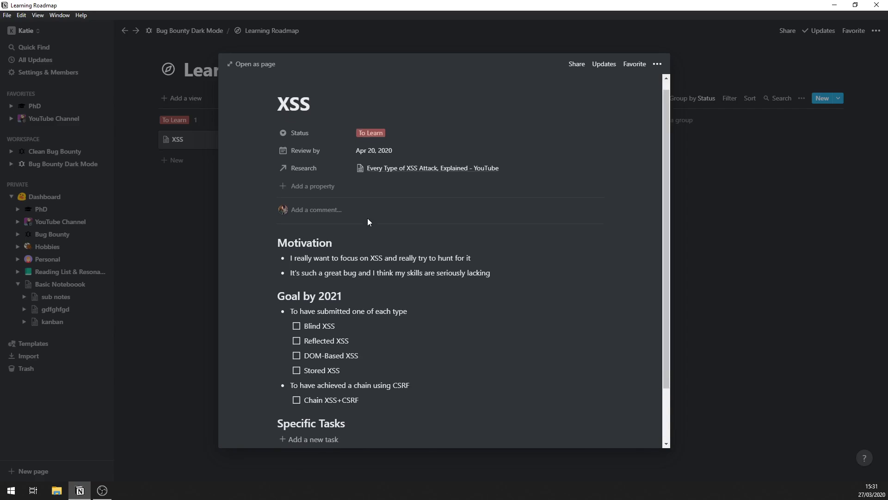
{"action": "scroll", "coordinate": [367, 219], "scroll_direction": "down", "scroll_amount": 2}
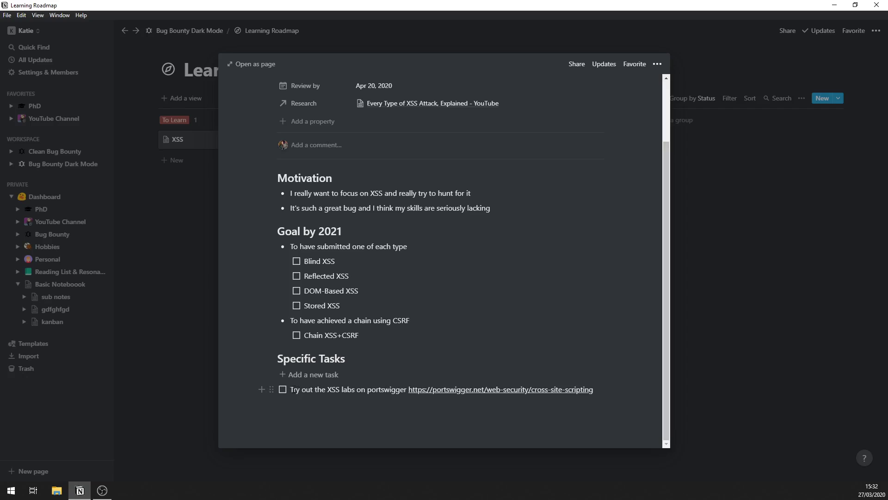
{"action": "left_click_drag", "start_coordinate": [292, 390], "coordinate": [397, 392]}
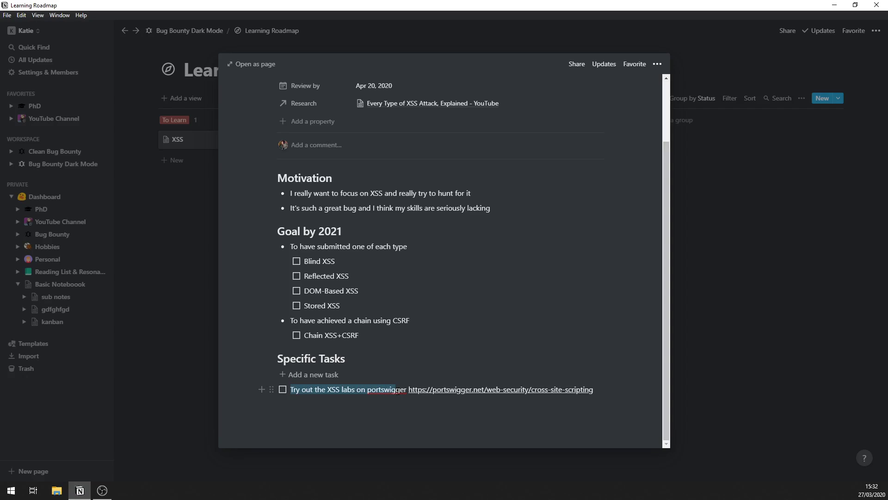
{"action": "scroll", "coordinate": [393, 384], "scroll_direction": "up", "scroll_amount": 3}
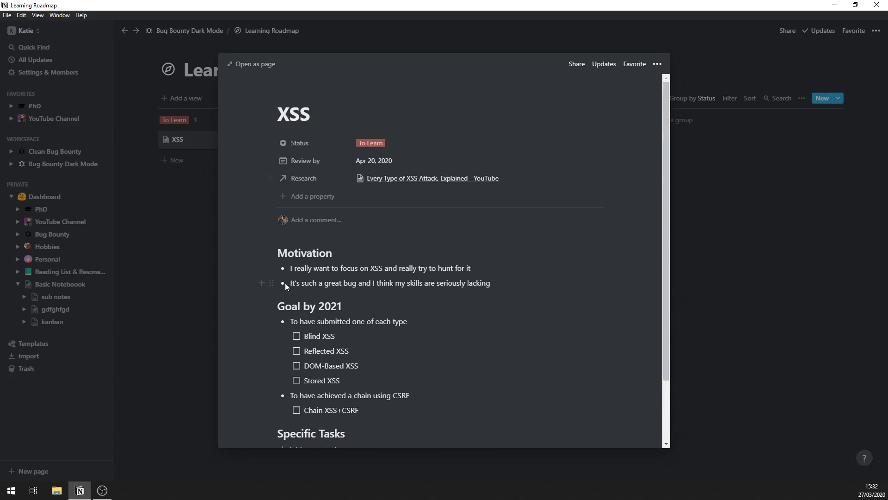
{"action": "left_click_drag", "start_coordinate": [279, 252], "coordinate": [551, 284]}
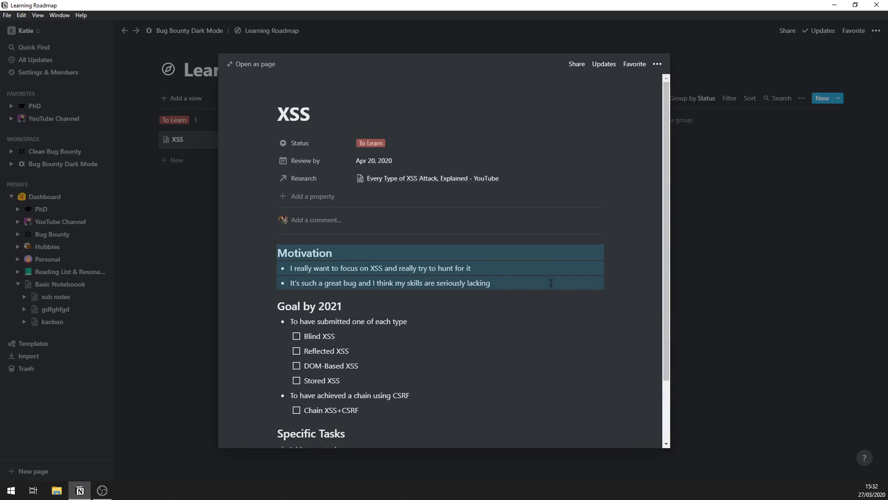
Review the Motivation and Goal by 2021 sections of the XSS card
{"action": "left_click", "coordinate": [530, 283]}
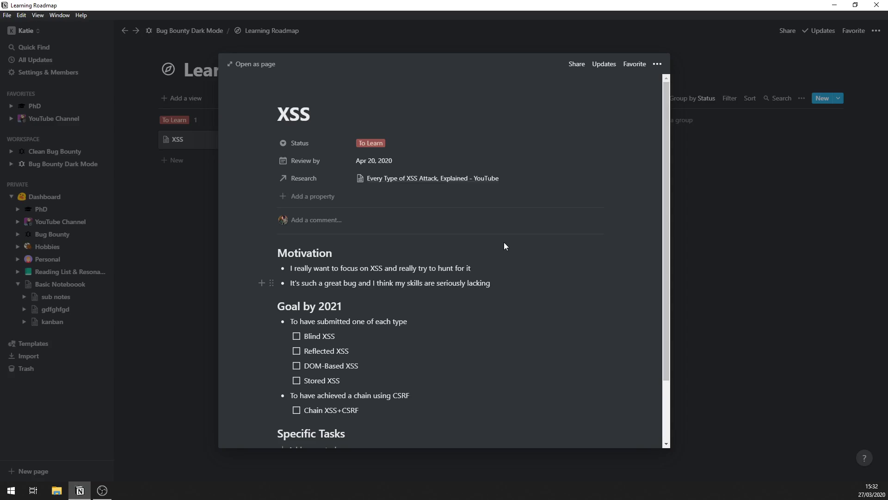
{"action": "scroll", "coordinate": [456, 287], "scroll_direction": "down", "scroll_amount": 1}
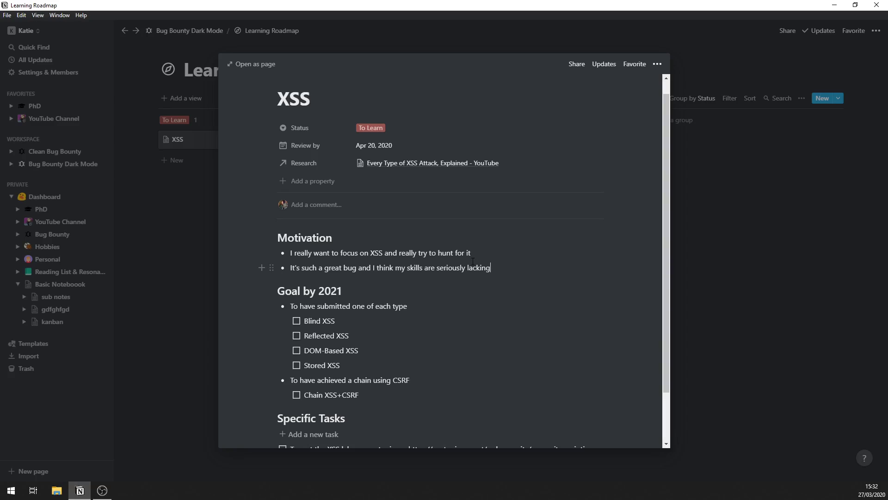
{"action": "scroll", "coordinate": [455, 264], "scroll_direction": "up", "scroll_amount": 1}
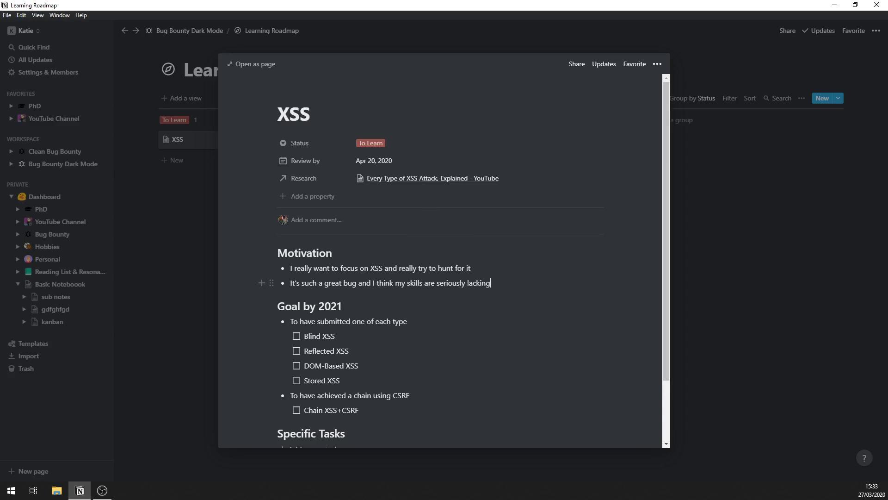
Try adding a placeholder task "gfhfgdh" under Specific Tasks in the XSS card, and delete it again
{"action": "scroll", "coordinate": [243, 300], "scroll_direction": "down", "scroll_amount": 2}
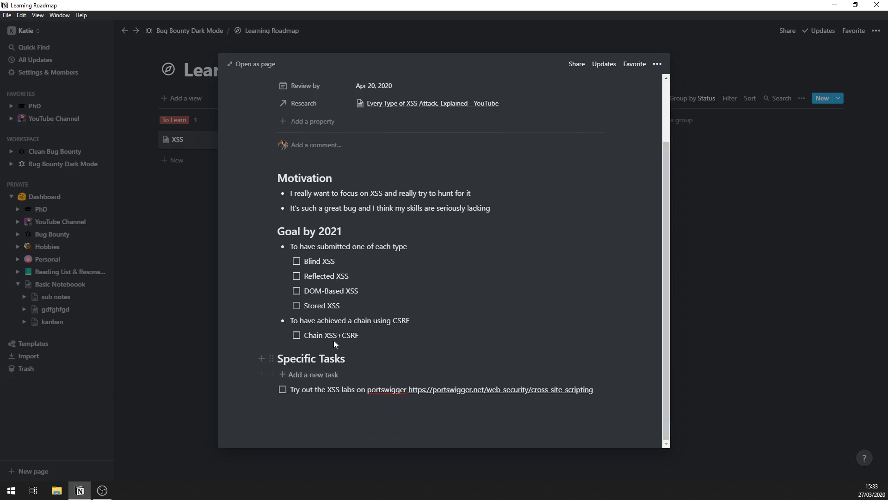
{"action": "left_click", "coordinate": [320, 374]}
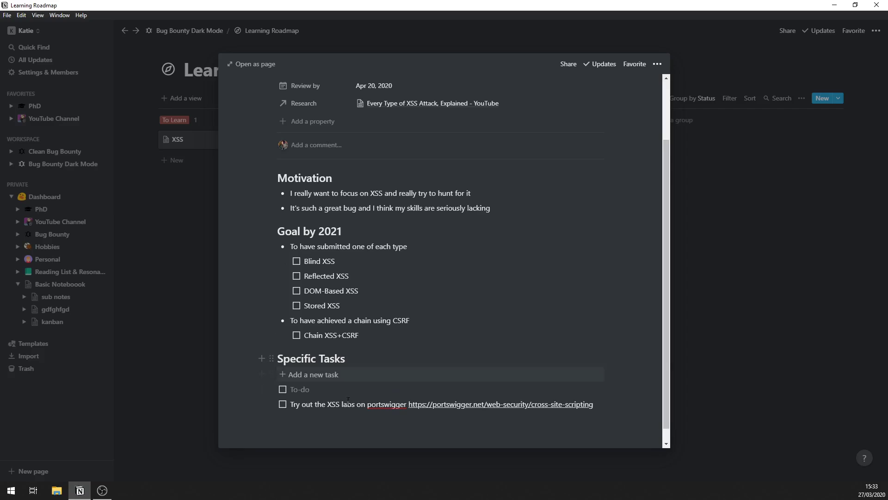
{"action": "type", "text": "gfhfgdh"}
{"action": "double_click", "coordinate": [309, 389]}
{"action": "key", "text": "BackSpace"}
{"action": "scroll", "coordinate": [251, 368], "scroll_direction": "up", "scroll_amount": 2}
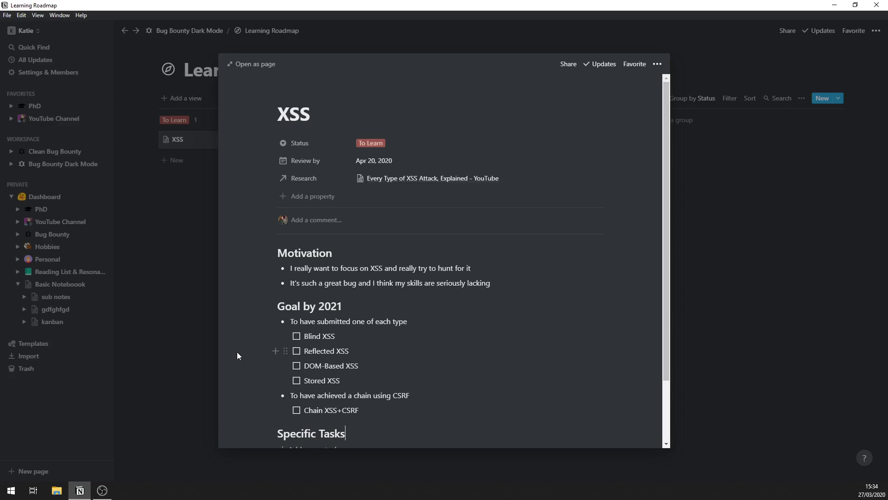
Close the XSS card and move the IDOR Hunting and XSS cards to the "Happy with level of Knowledge" group
{"action": "left_click", "coordinate": [703, 198]}
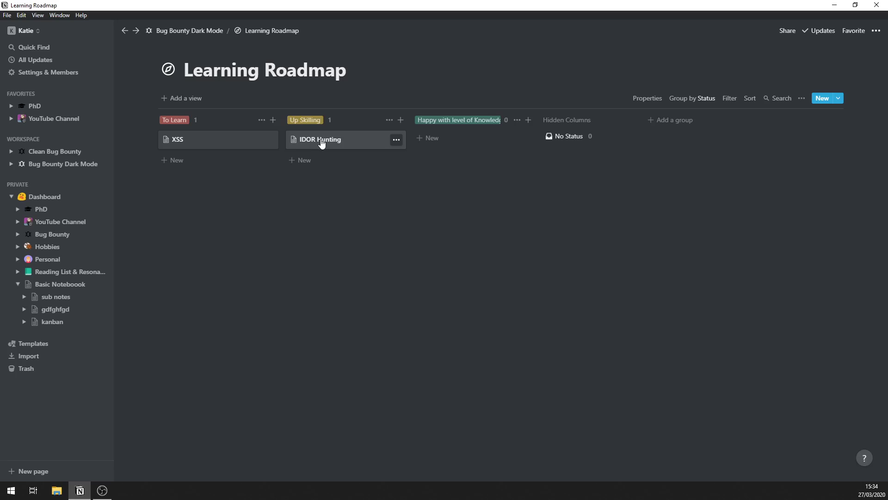
{"action": "left_click_drag", "start_coordinate": [326, 144], "coordinate": [440, 181]}
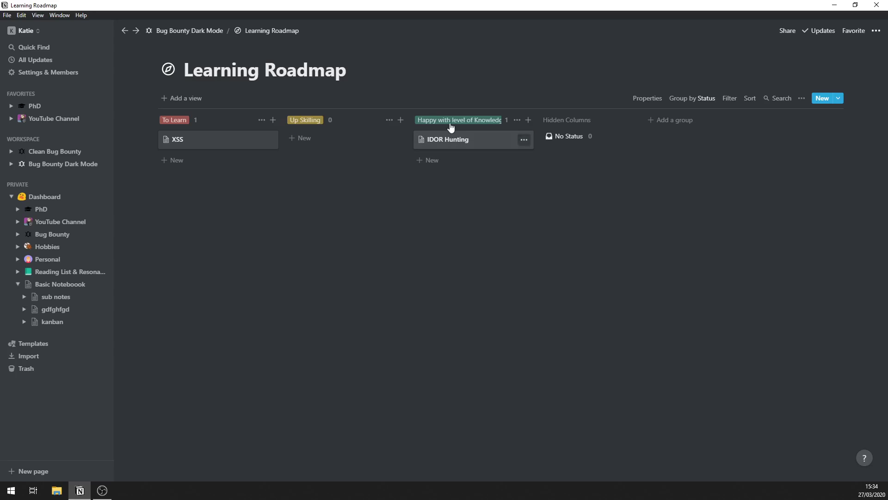
{"action": "left_click_drag", "start_coordinate": [223, 139], "coordinate": [509, 164]}
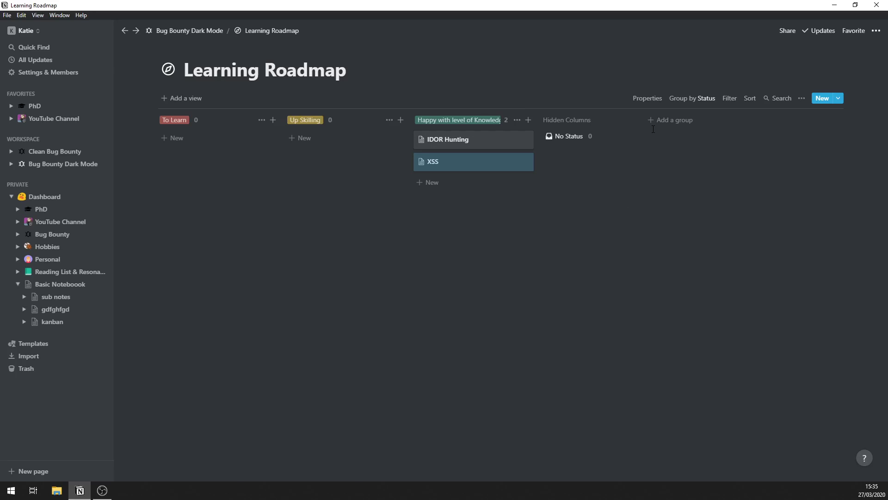
Go to the template's Research table and open the "Every Type of XSS Attack, Explained - YouTube" entry to view its contents
{"action": "left_click", "coordinate": [208, 33]}
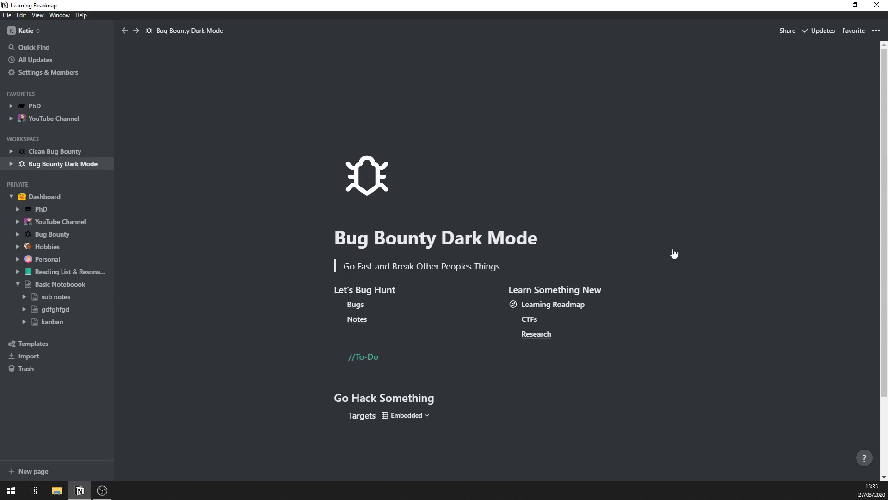
{"action": "left_click", "coordinate": [536, 340]}
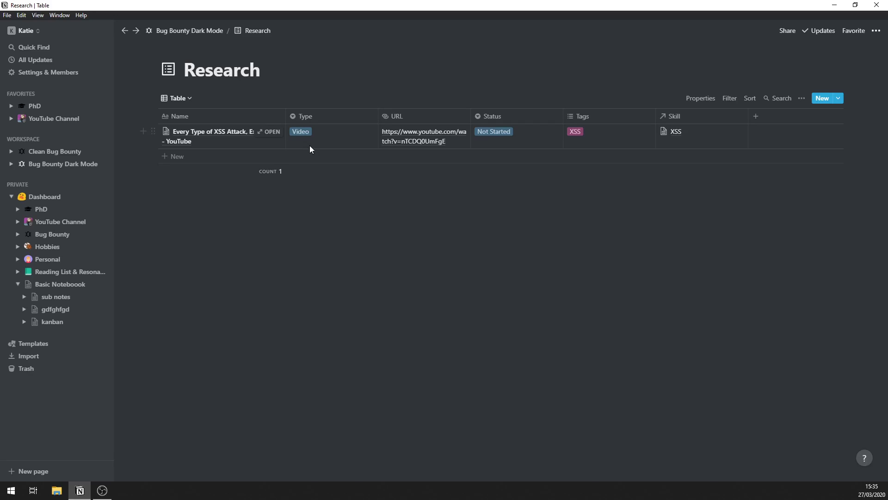
{"action": "left_click", "coordinate": [268, 132]}
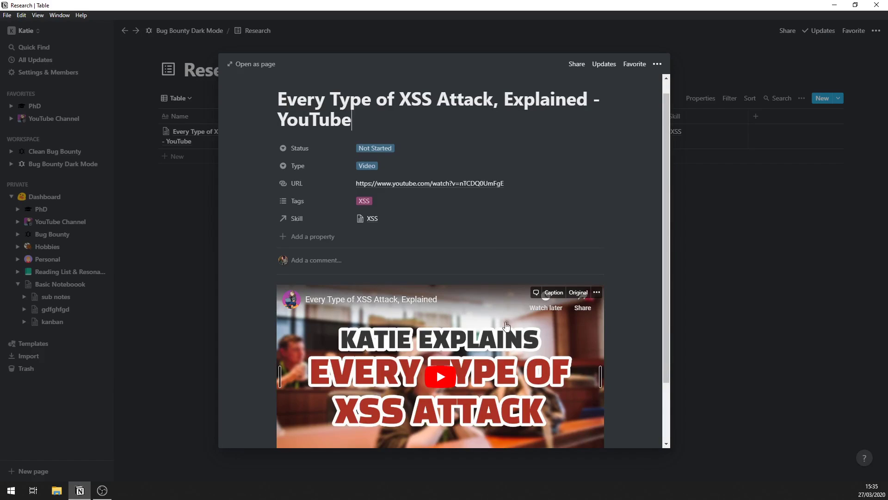
{"action": "scroll", "coordinate": [647, 295], "scroll_direction": "down", "scroll_amount": 2}
{"action": "scroll", "coordinate": [647, 295], "scroll_direction": "down", "scroll_amount": 1}
Add the bullets "Oh that dom XSS is interesting" and "Posrtswigger labs?" to the notes below the embedded video
{"action": "left_click", "coordinate": [286, 412]}
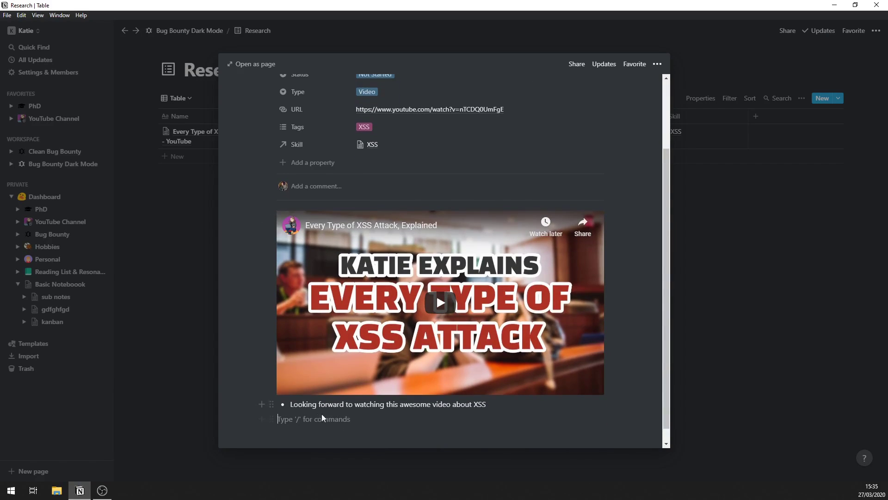
{"action": "left_click_drag", "start_coordinate": [272, 404], "coordinate": [324, 402]}
{"action": "left_click", "coordinate": [519, 414]}
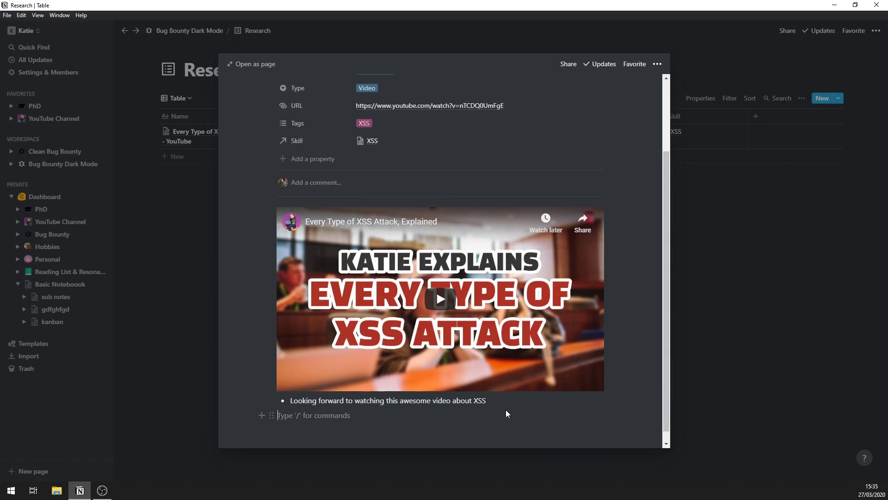
{"action": "type", "text": "- Oh the"}
{"action": "type", "text": "t dom XSS is int"}
{"action": "type", "text": "eresting"}
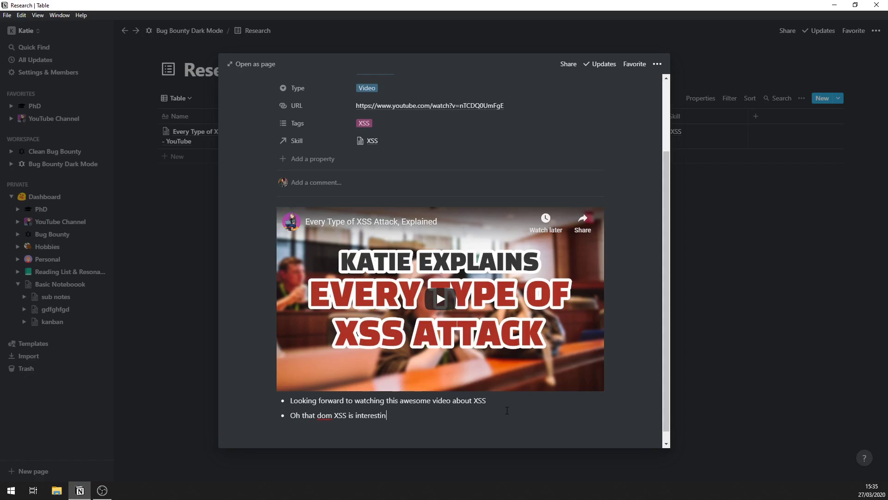
{"action": "key", "text": "Return"}
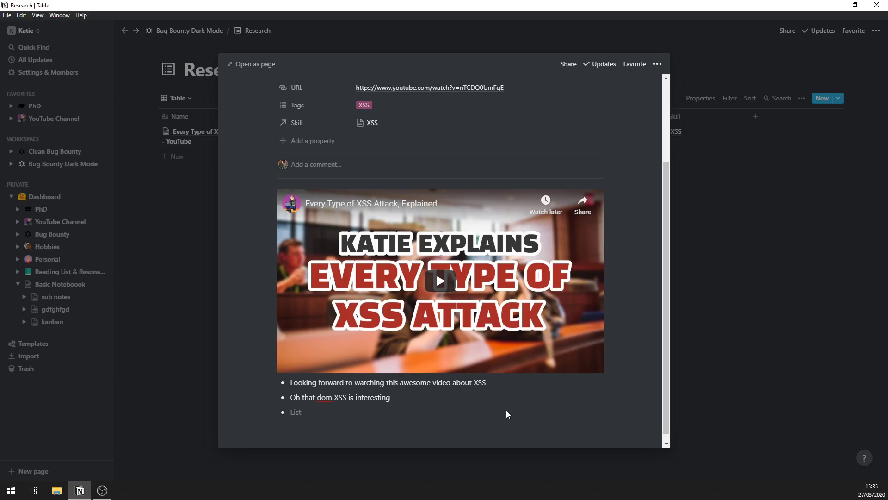
{"action": "type", "text": "Posrtswigger labs?"}
Set the research entry's Status to In Progress
{"action": "scroll", "coordinate": [507, 411], "scroll_direction": "up", "scroll_amount": 2}
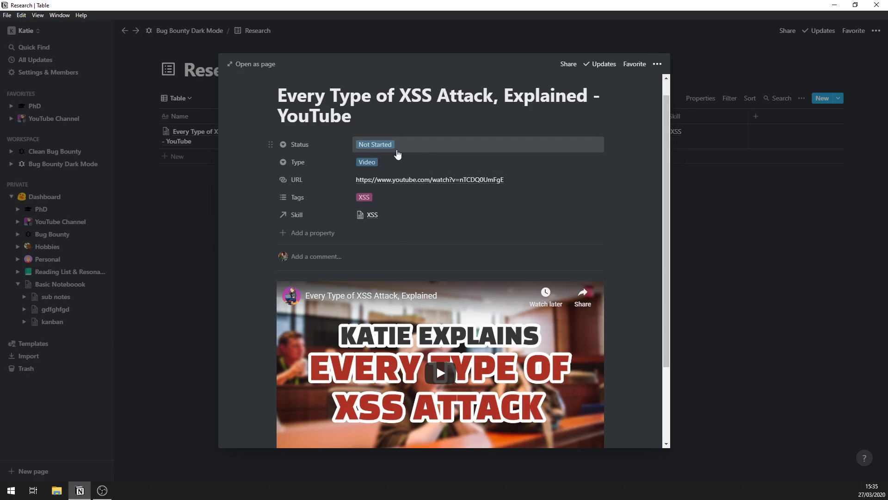
{"action": "left_click", "coordinate": [383, 144]}
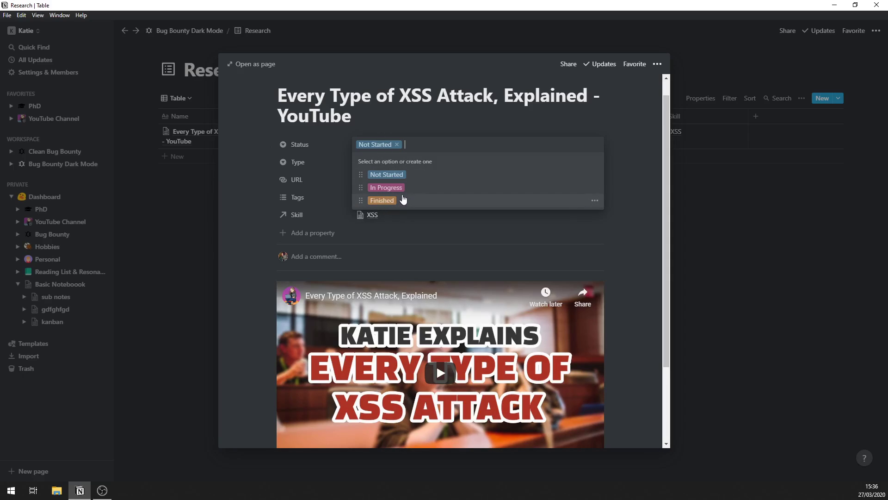
{"action": "left_click", "coordinate": [407, 250]}
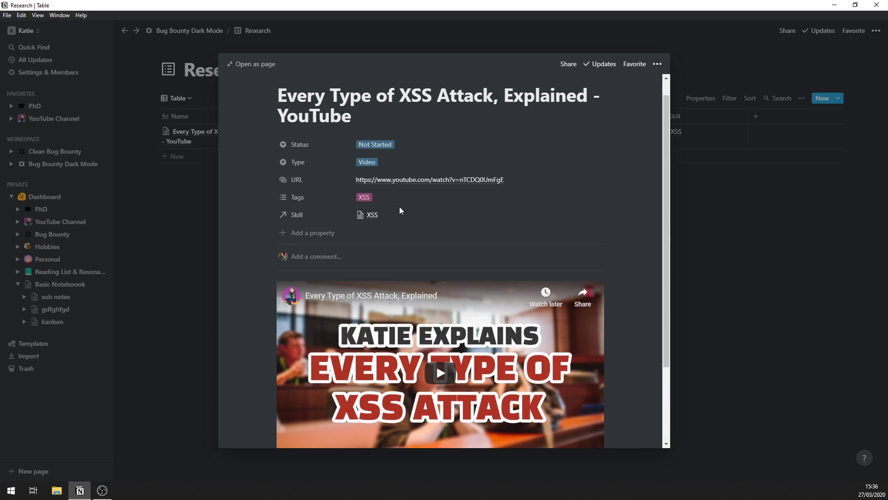
{"action": "left_click", "coordinate": [398, 147]}
{"action": "left_click", "coordinate": [404, 187]}
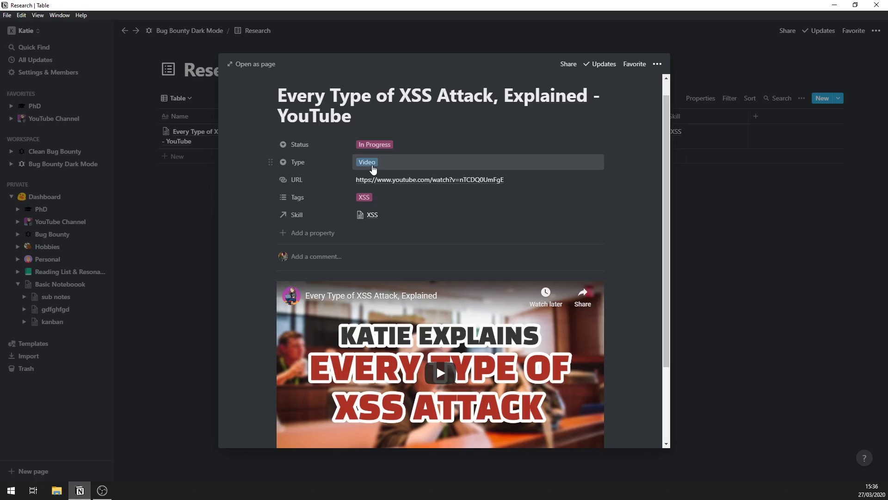
Look over the available Type options and add a new tag "InsiderPhD" to the research entry
{"action": "left_click", "coordinate": [369, 164]}
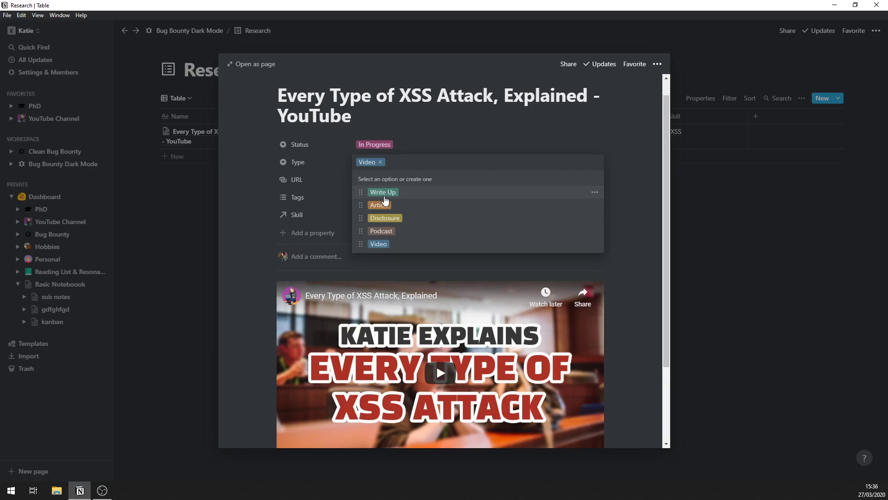
{"action": "left_click", "coordinate": [259, 279]}
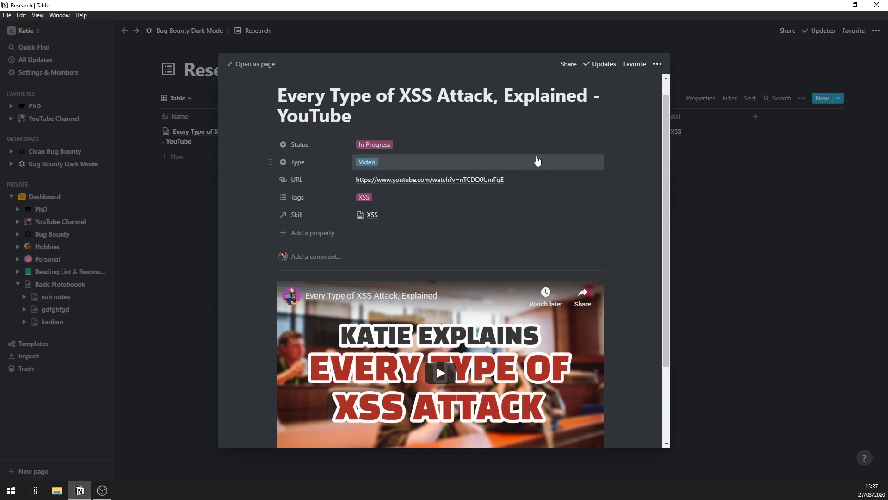
{"action": "left_click", "coordinate": [369, 198]}
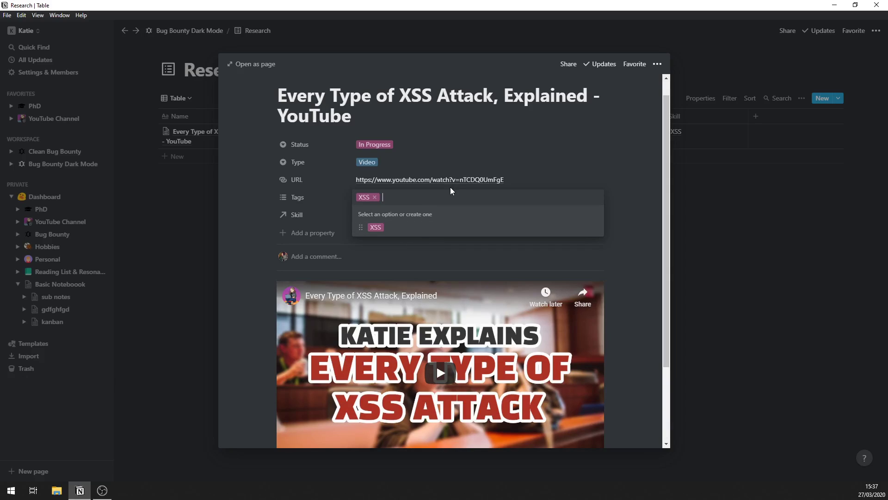
{"action": "type", "text": "InsiderPhD"}
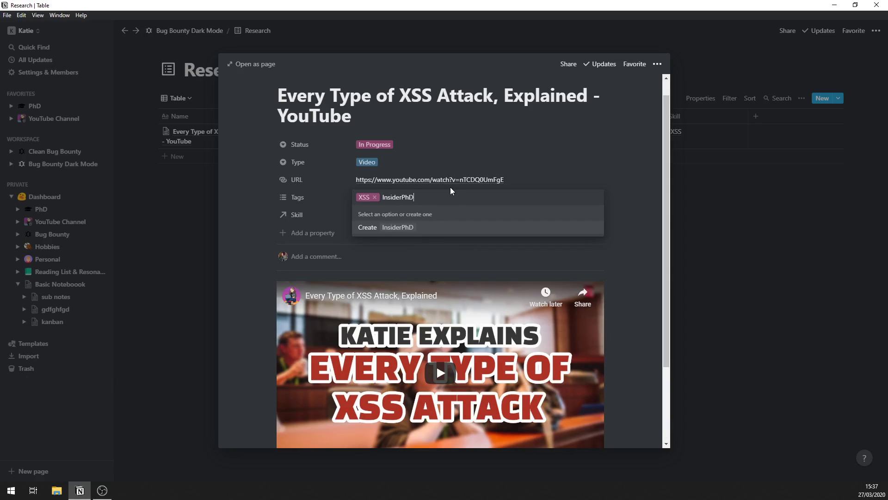
{"action": "key", "text": "Return"}
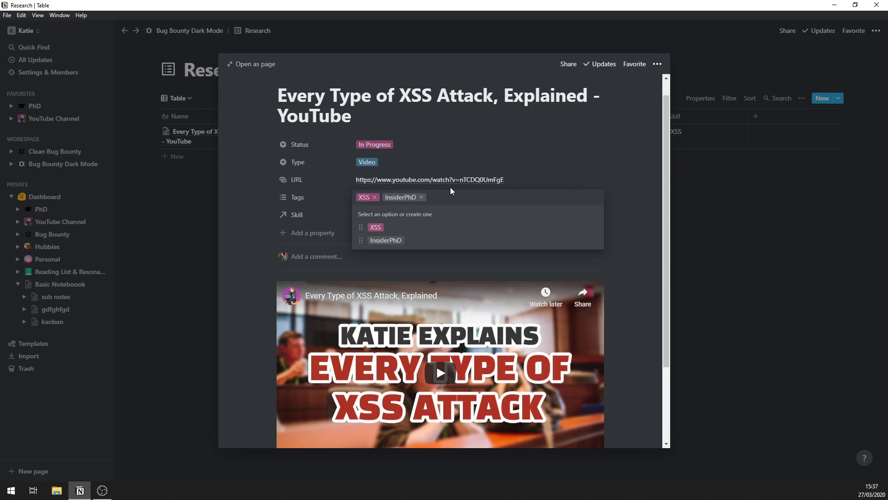
{"action": "left_click", "coordinate": [624, 287]}
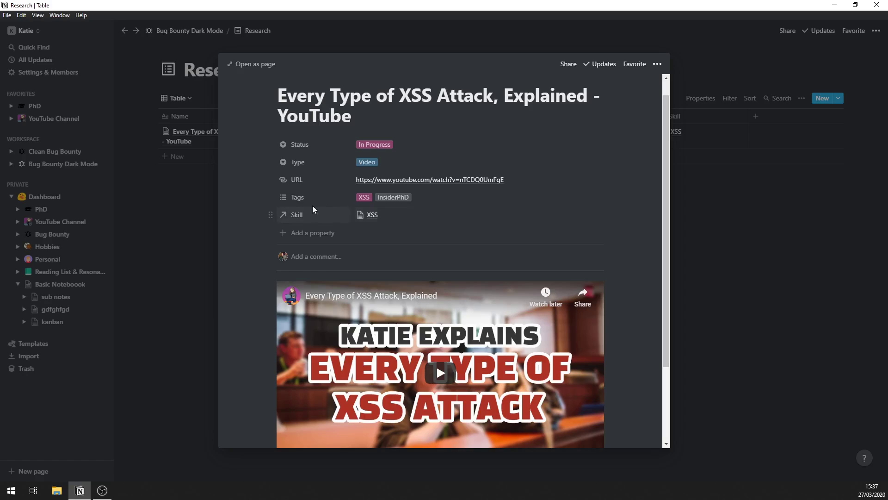
Check the entry's Skill relation to the Learning Roadmap, and look over the views available for the Research table
{"action": "left_click", "coordinate": [383, 216]}
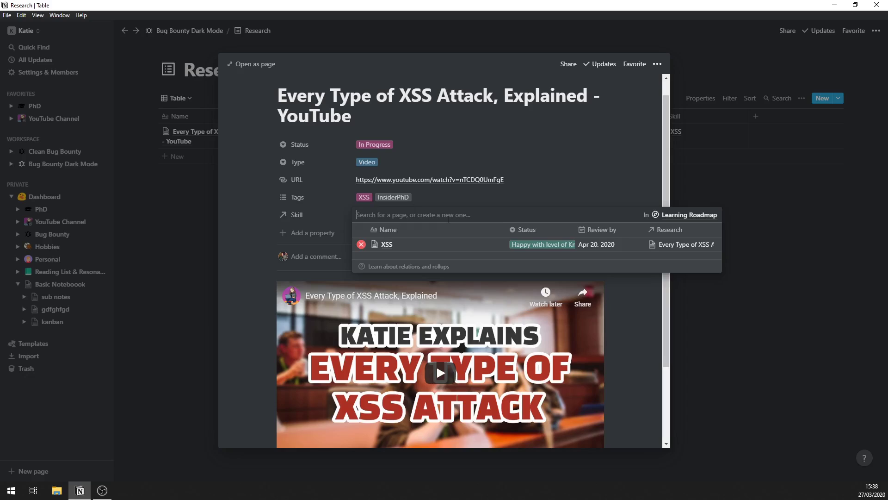
{"action": "left_click", "coordinate": [835, 187]}
{"action": "left_click", "coordinate": [718, 240]}
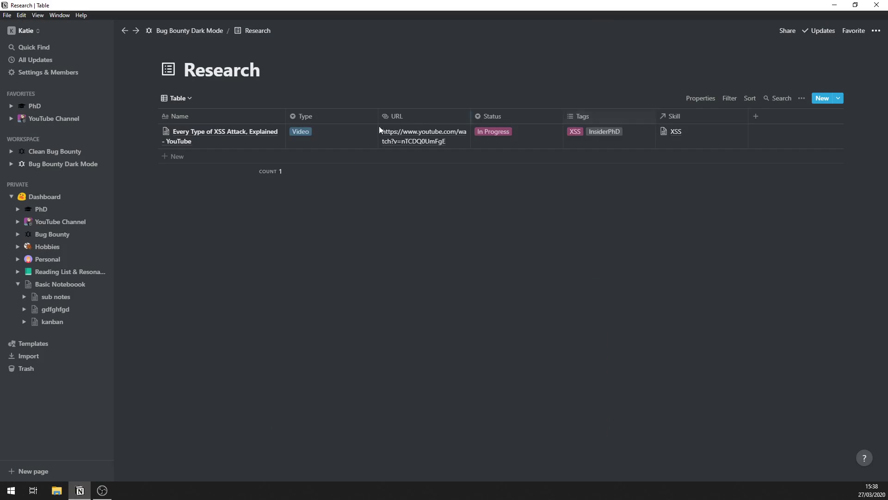
{"action": "mouse_move", "coordinate": [269, 121]}
{"action": "left_click", "coordinate": [183, 97]}
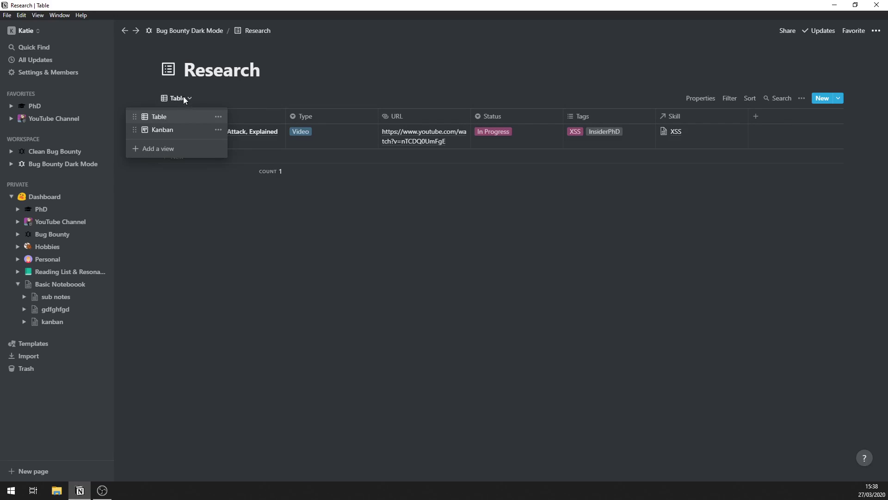
{"action": "left_click", "coordinate": [340, 97]}
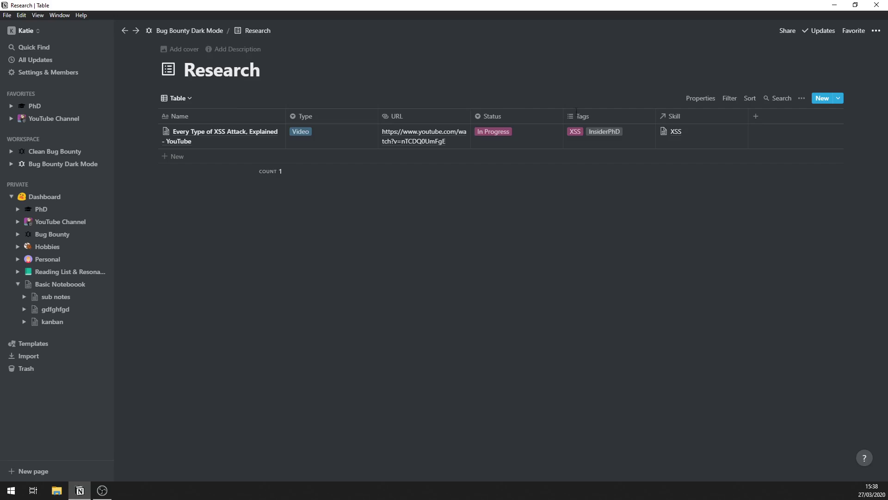
Filter the Research table to entries whose Type is Video
{"action": "left_click", "coordinate": [730, 98]}
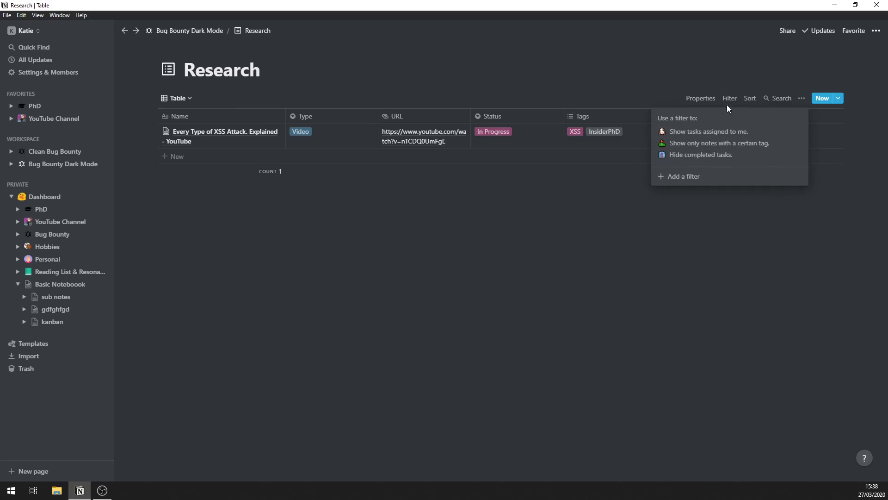
{"action": "left_click", "coordinate": [693, 178]}
{"action": "left_click", "coordinate": [680, 119]}
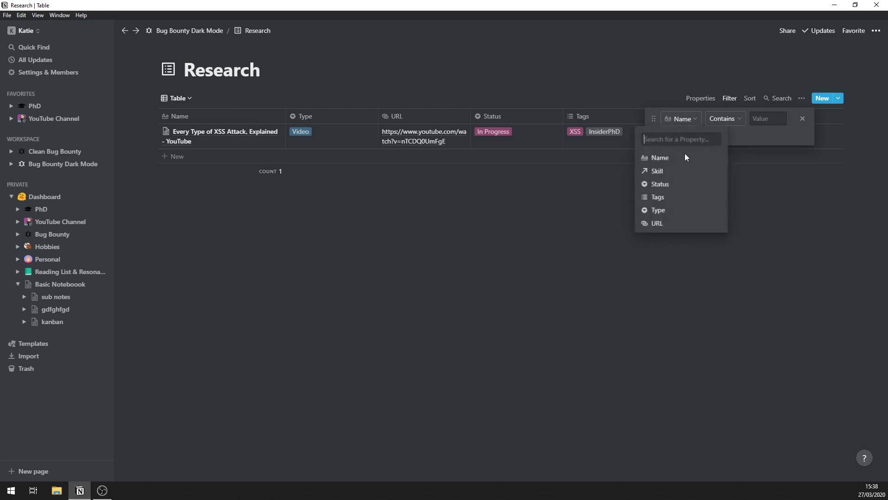
{"action": "left_click", "coordinate": [665, 196]}
{"action": "left_click", "coordinate": [668, 119]}
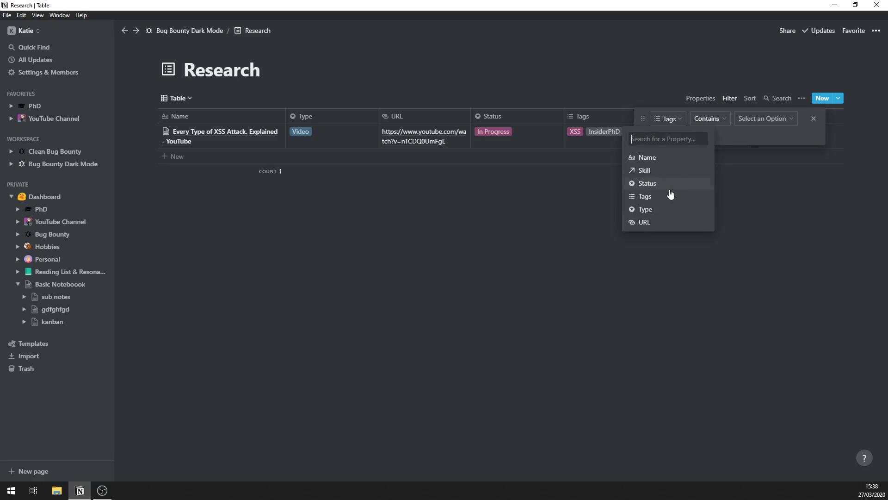
{"action": "left_click", "coordinate": [656, 209]}
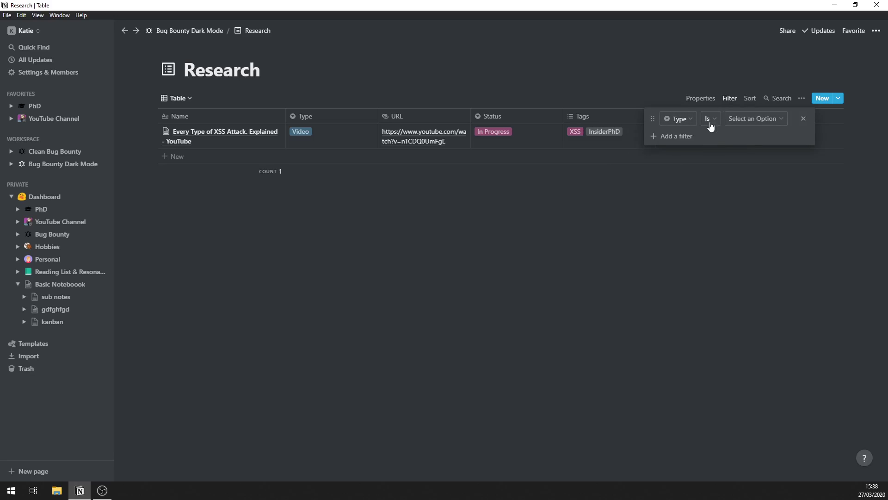
{"action": "left_click", "coordinate": [753, 119]}
{"action": "left_click", "coordinate": [742, 220]}
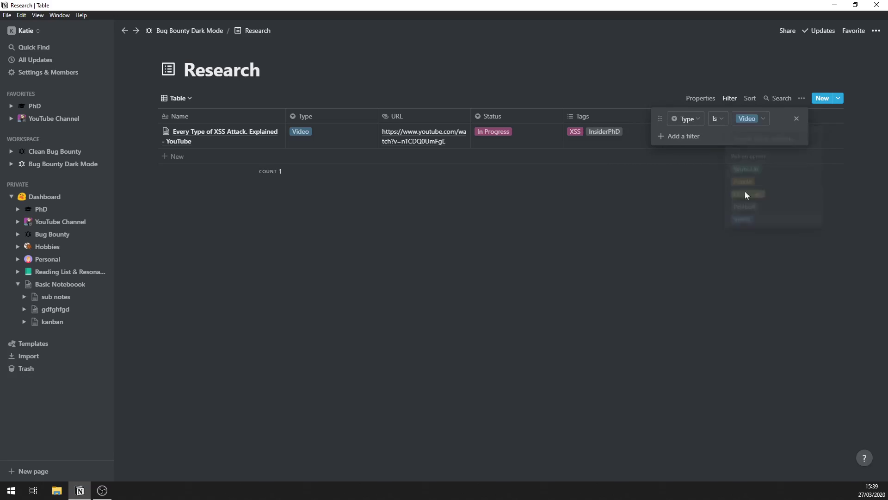
Switch the Research table's Type filter to Podcast and remove the filter from the table
{"action": "left_click", "coordinate": [753, 119]}
{"action": "left_click", "coordinate": [766, 209]}
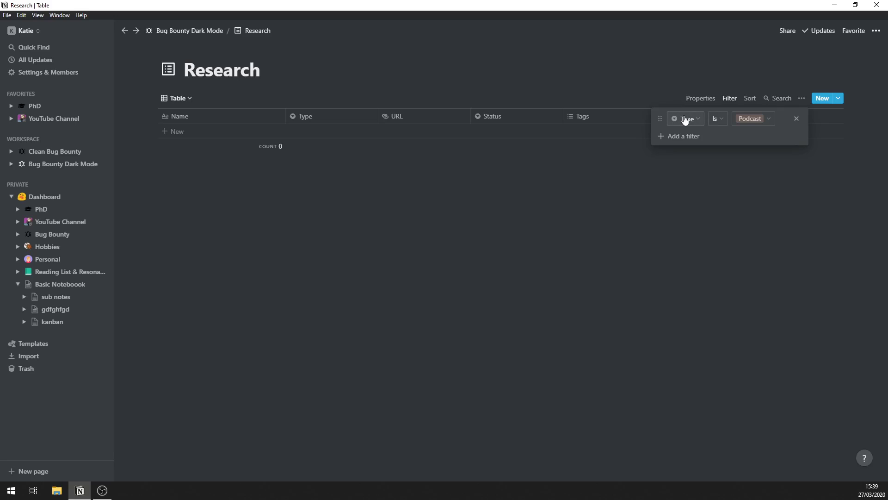
{"action": "left_click", "coordinate": [796, 119]}
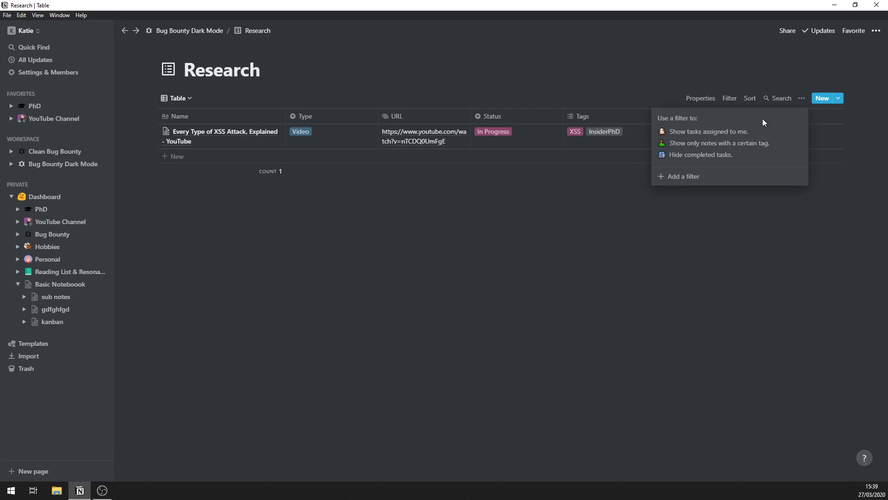
{"action": "left_click", "coordinate": [607, 371]}
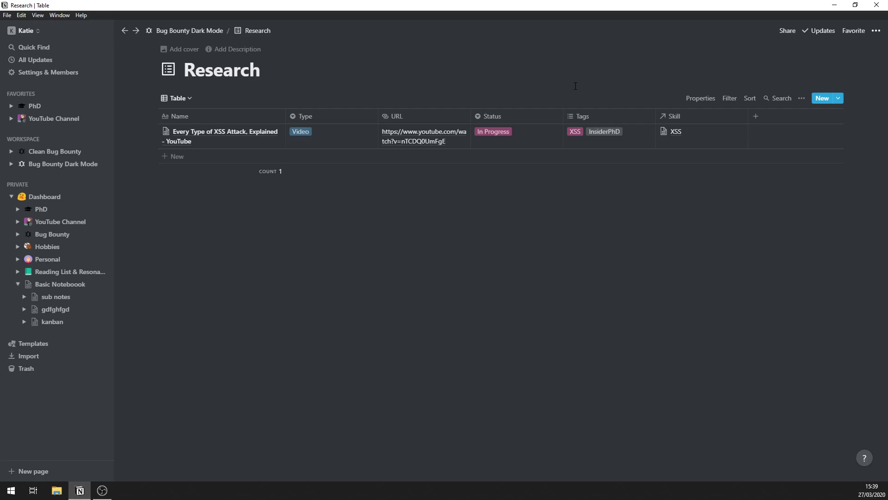
In the Bug Bounty Dark Mode CTFs page, create a new CTF and title it "jOBERT lOST dOCUMENT"
{"action": "left_click", "coordinate": [211, 31]}
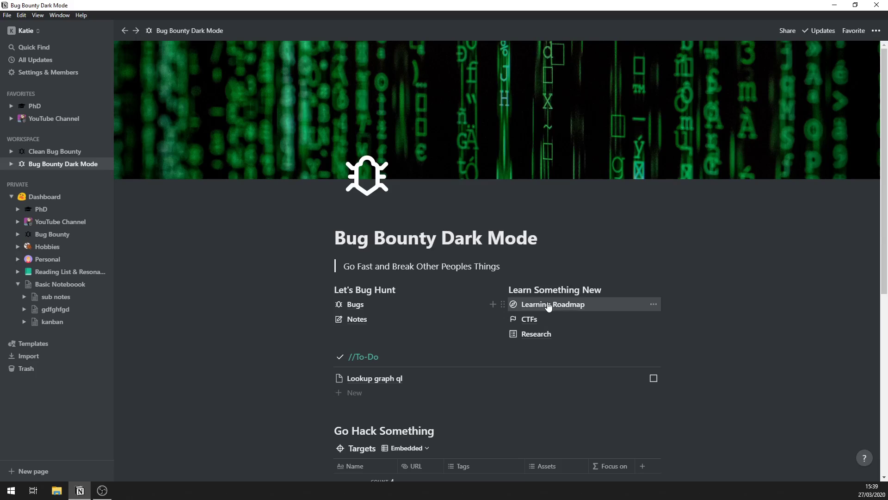
{"action": "left_click", "coordinate": [530, 319]}
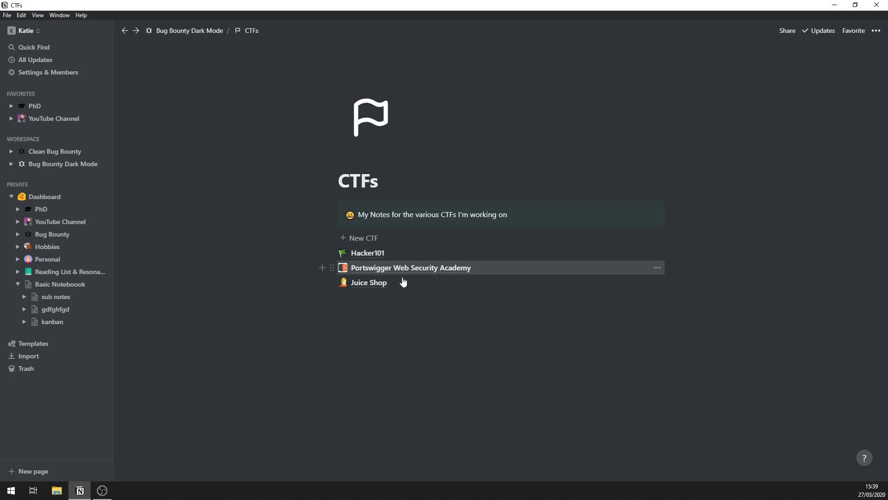
{"action": "left_click", "coordinate": [463, 243]}
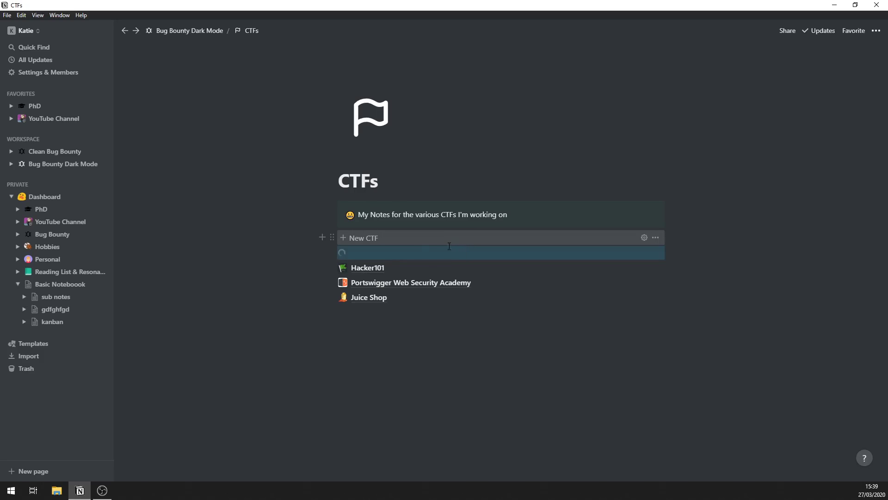
{"action": "left_click", "coordinate": [383, 254]}
{"action": "triple_click", "coordinate": [409, 151]}
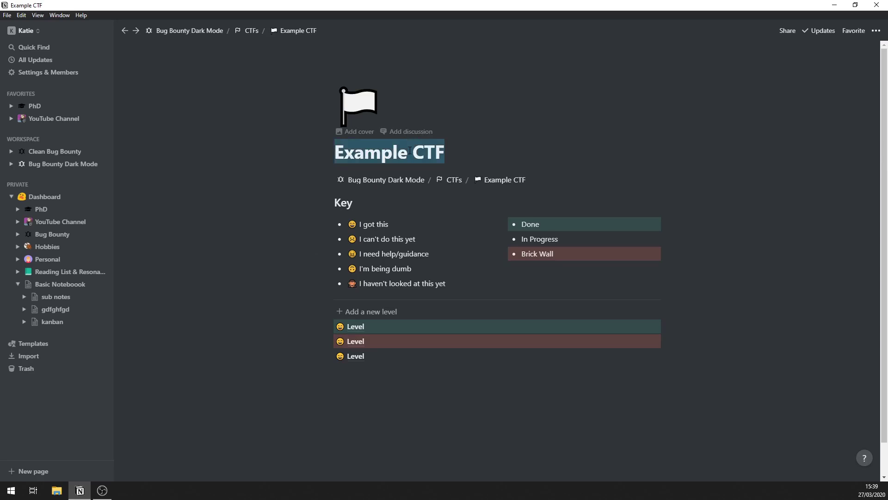
{"action": "type", "text": "jOBE"}
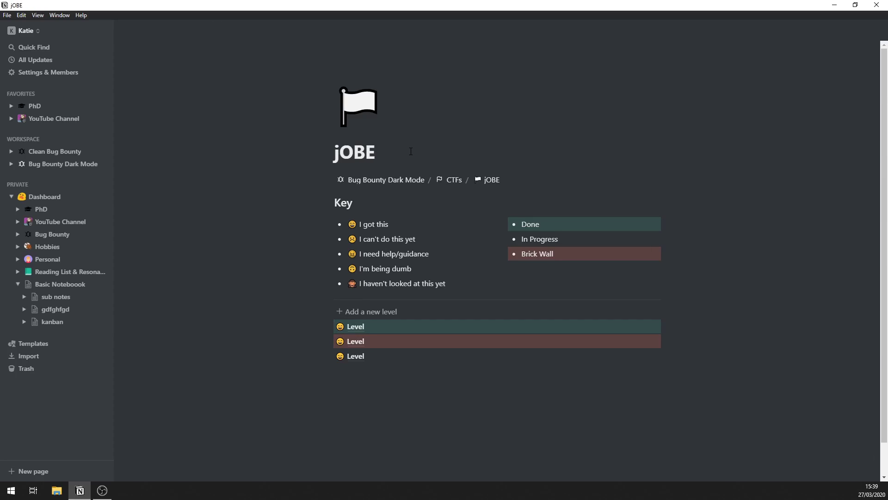
{"action": "type", "text": "RT lOST "}
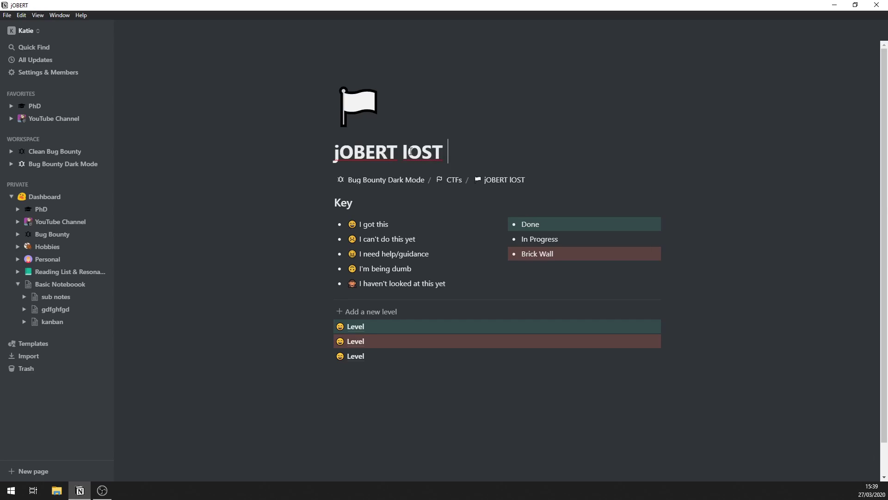
{"action": "type", "text": "dOCUMENT"}
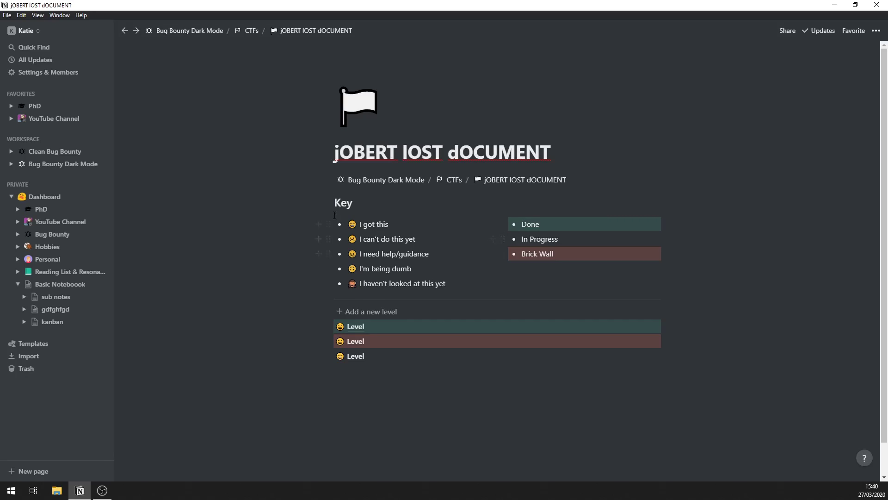
Look over the emoji key and the status colour key on the new CTF's page
{"action": "left_click_drag", "start_coordinate": [361, 225], "coordinate": [476, 303]}
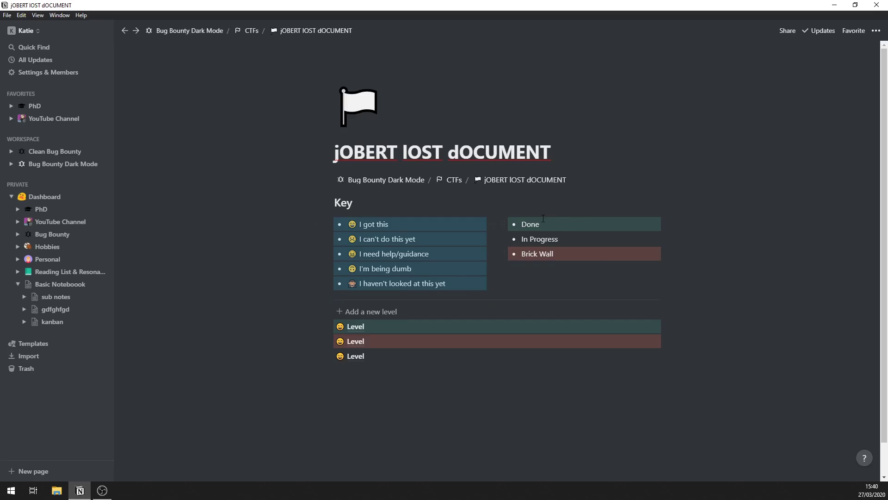
{"action": "left_click_drag", "start_coordinate": [544, 218], "coordinate": [585, 265]}
{"action": "left_click", "coordinate": [584, 265]}
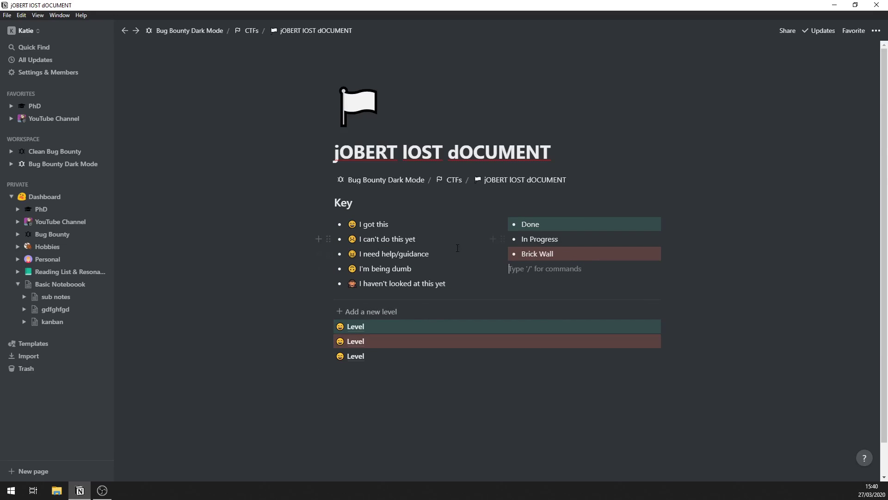
Open the Hacker101 page from the CTFs list and examine its emoji key, status colours and level list
{"action": "left_click", "coordinate": [454, 180]}
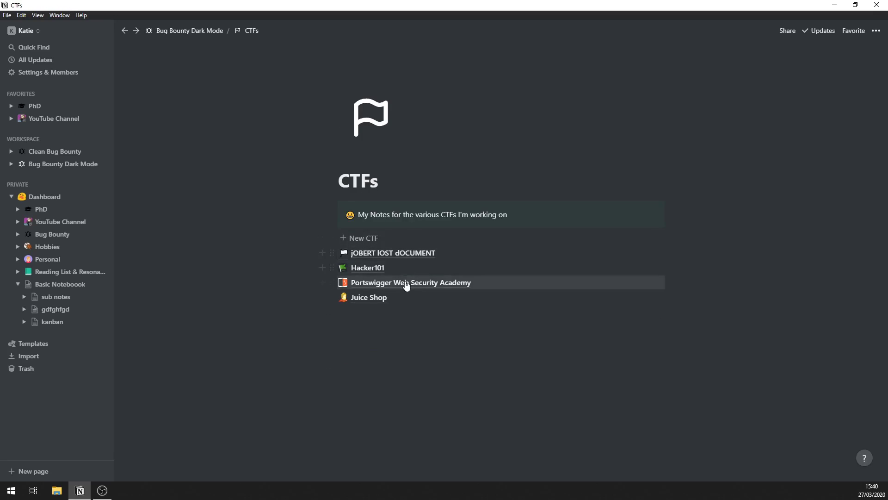
{"action": "left_click", "coordinate": [372, 268]}
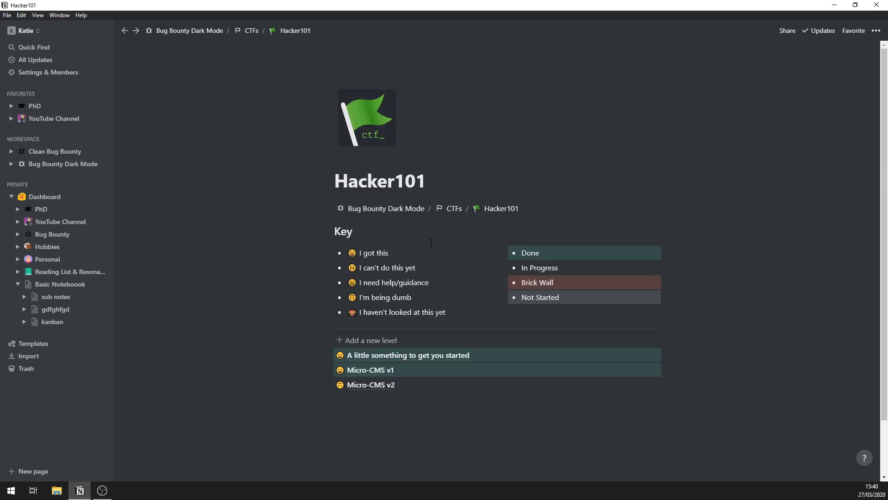
{"action": "scroll", "coordinate": [403, 317], "scroll_direction": "down", "scroll_amount": 2}
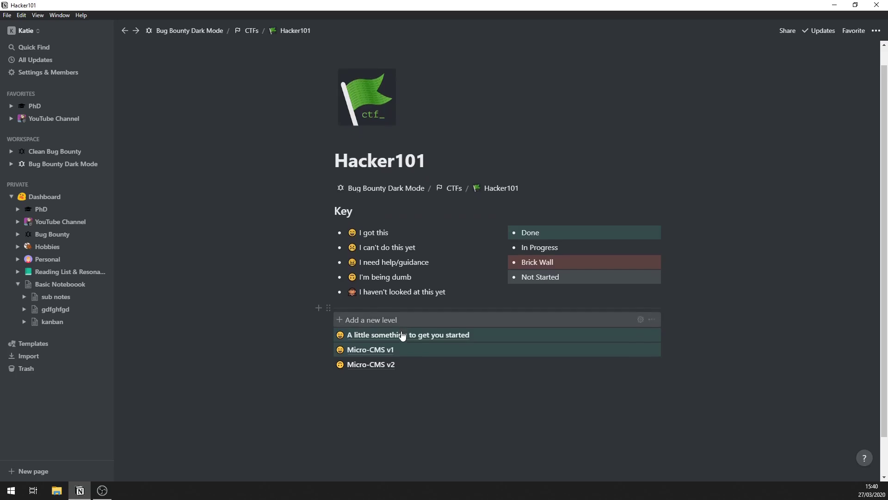
{"action": "left_click_drag", "start_coordinate": [351, 208], "coordinate": [419, 264]}
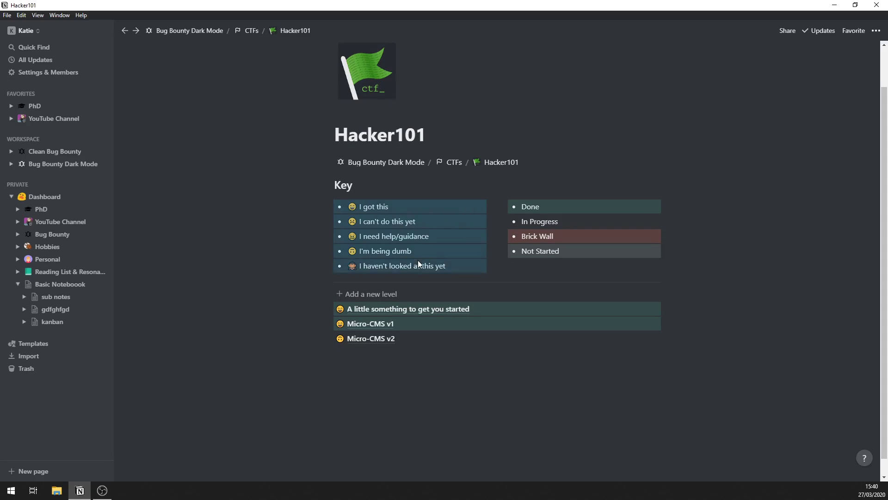
{"action": "left_click", "coordinate": [423, 254]}
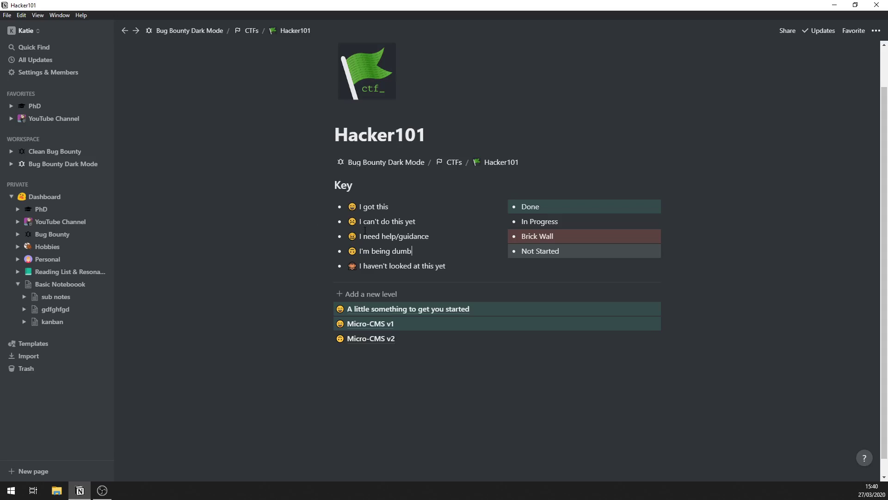
{"action": "left_click_drag", "start_coordinate": [364, 236], "coordinate": [352, 254]}
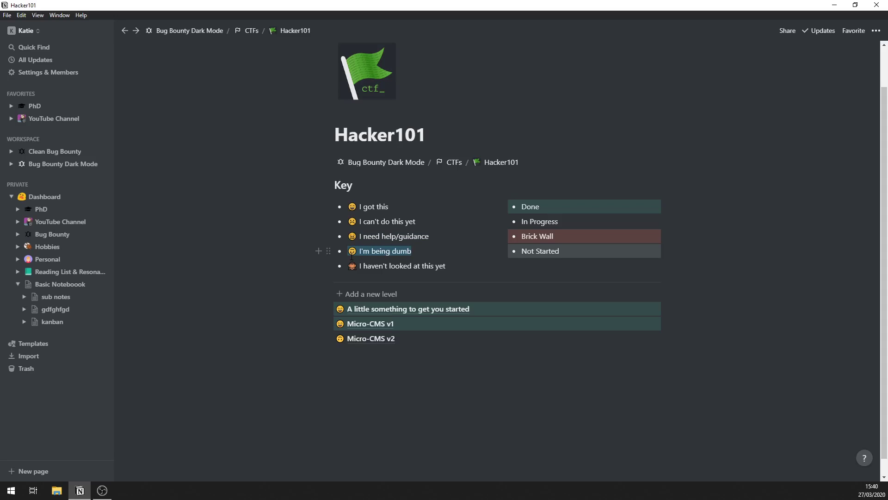
{"action": "left_click", "coordinate": [386, 266]}
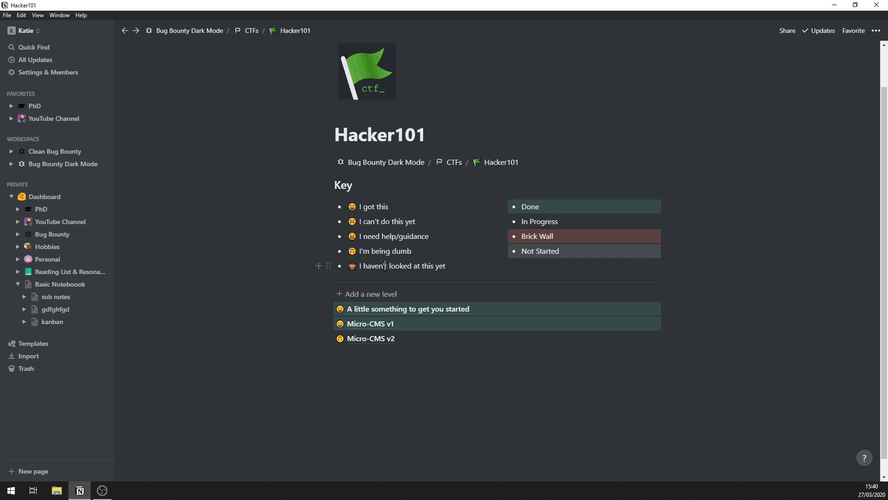
{"action": "left_click_drag", "start_coordinate": [362, 266], "coordinate": [472, 253]}
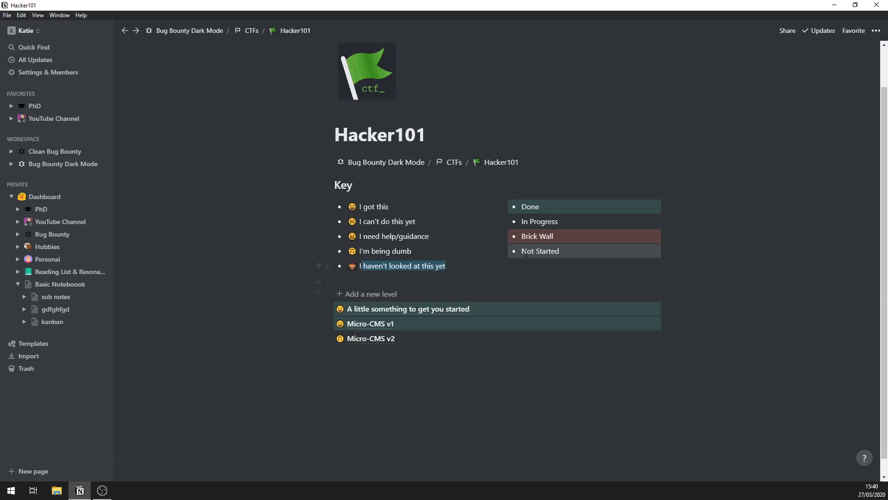
{"action": "left_click_drag", "start_coordinate": [583, 253], "coordinate": [540, 281]}
{"action": "left_click", "coordinate": [411, 361]}
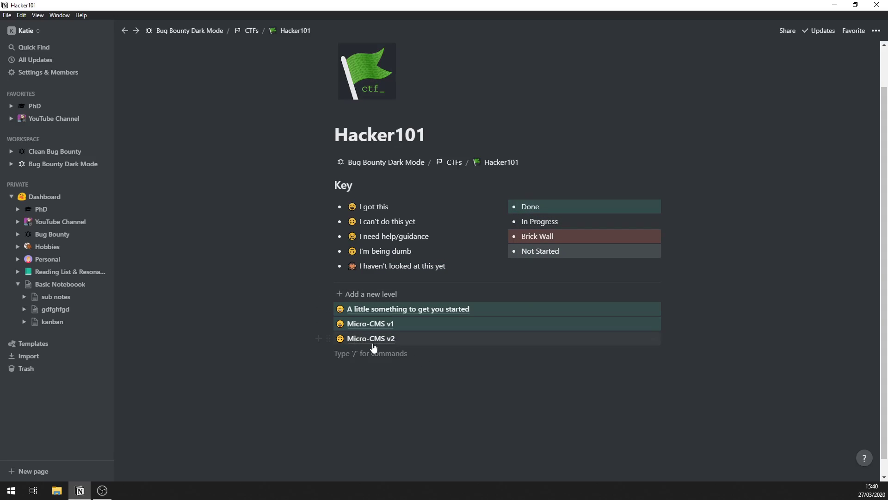
Read the notes in Hacker101's levels "A little something to get you started" and "Micro-CMS v2"
{"action": "left_click", "coordinate": [393, 311]}
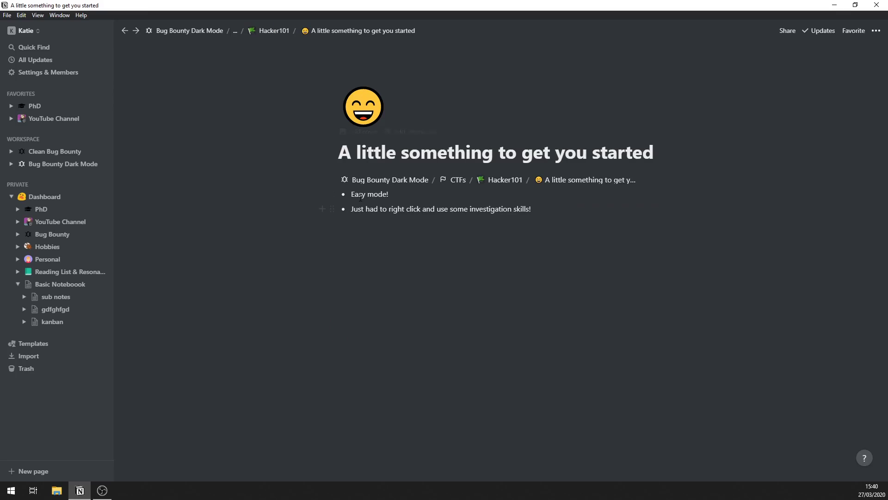
{"action": "left_click_drag", "start_coordinate": [356, 195], "coordinate": [515, 218]}
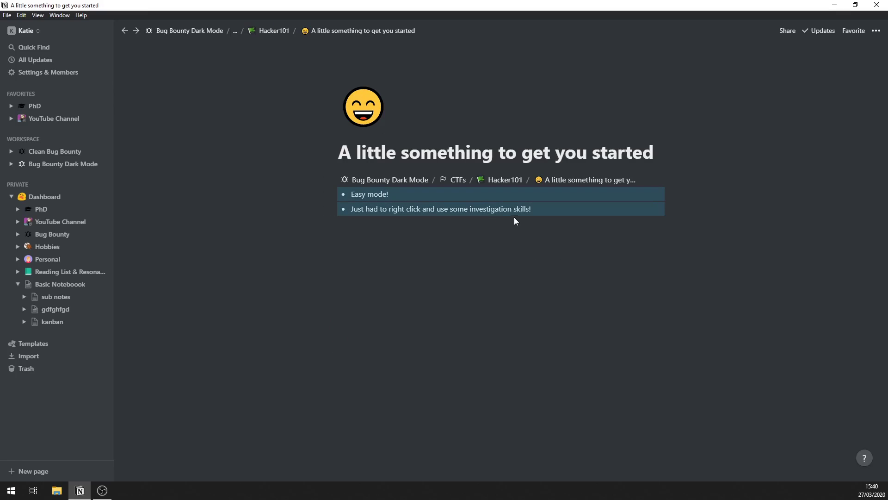
{"action": "left_click", "coordinate": [509, 180]}
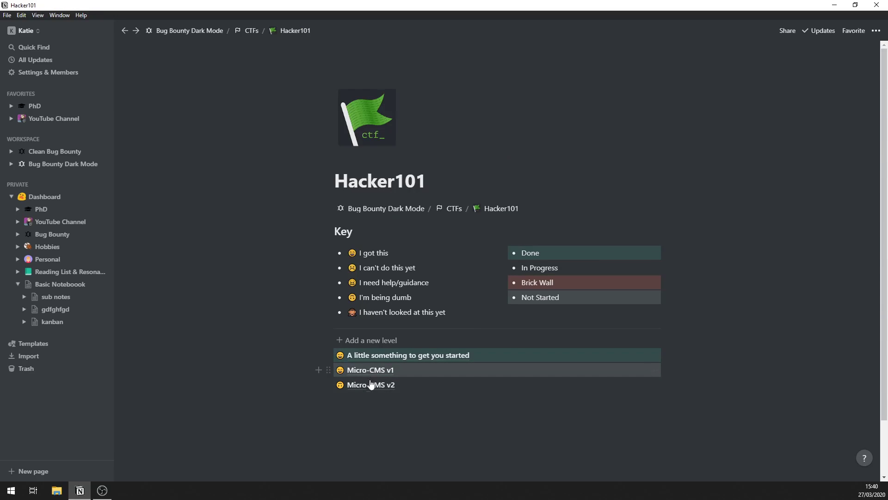
{"action": "left_click", "coordinate": [370, 384]}
{"action": "left_click_drag", "start_coordinate": [328, 174], "coordinate": [343, 187]}
{"action": "left_click", "coordinate": [352, 238]}
{"action": "left_click", "coordinate": [506, 180]}
Add a new level to Hacker101, title it "Pet Shop" and return to the Hacker101 page
{"action": "left_click", "coordinate": [386, 343]}
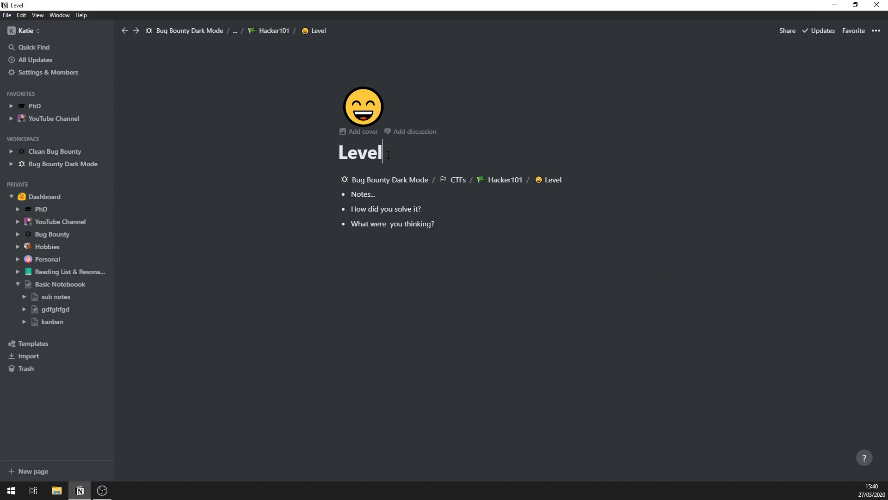
{"action": "double_click", "coordinate": [389, 154]}
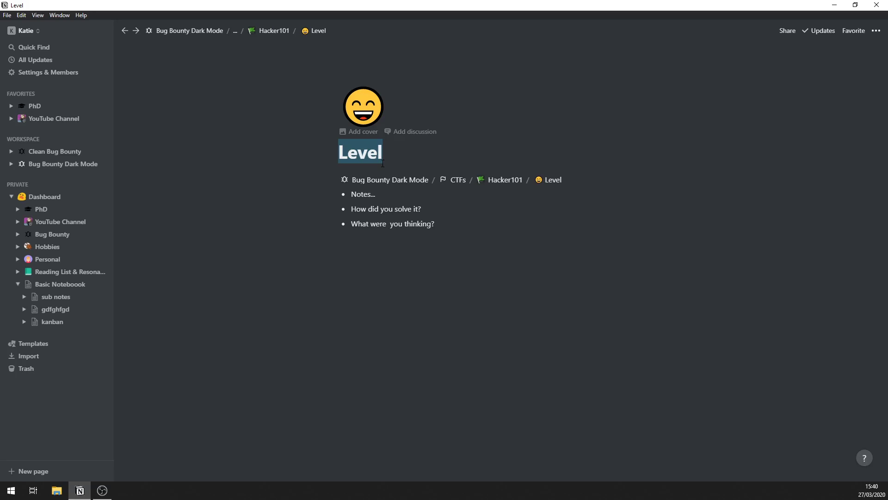
{"action": "type", "text": "AP"}
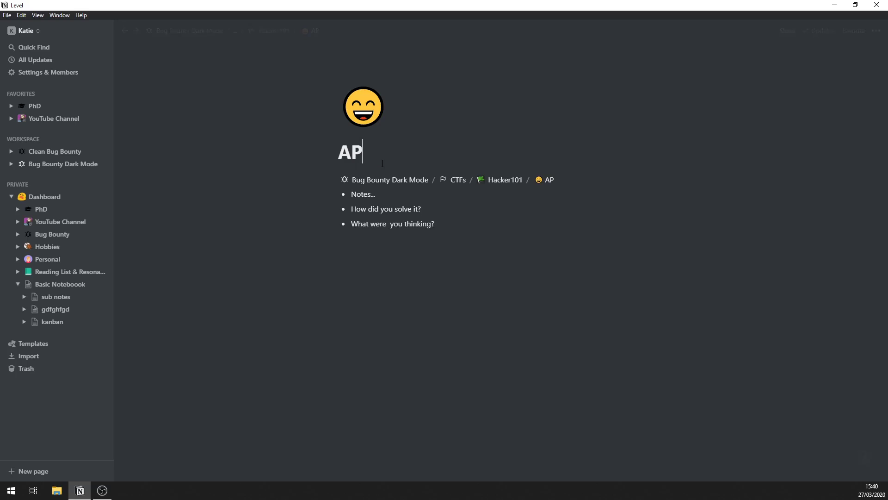
{"action": "key", "text": "BackSpace"}
{"action": "key", "text": "BackSpace"}
{"action": "type", "text": "Pet Shop"}
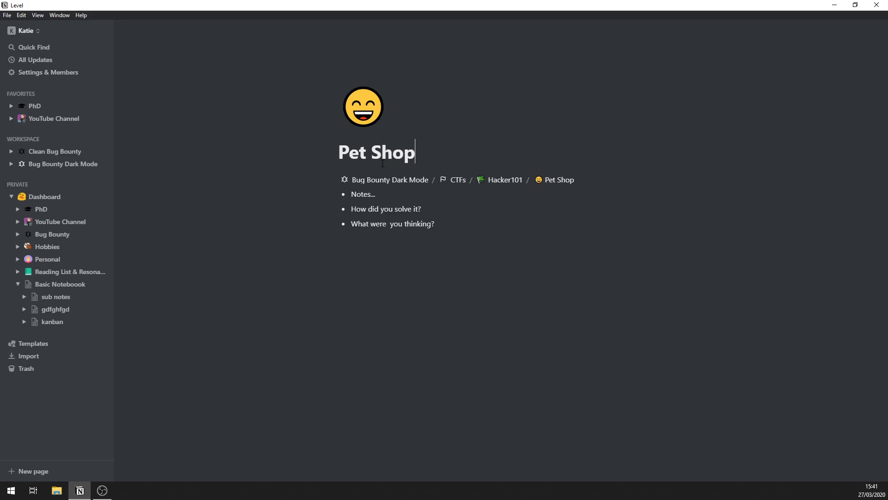
{"action": "left_click", "coordinate": [505, 180]}
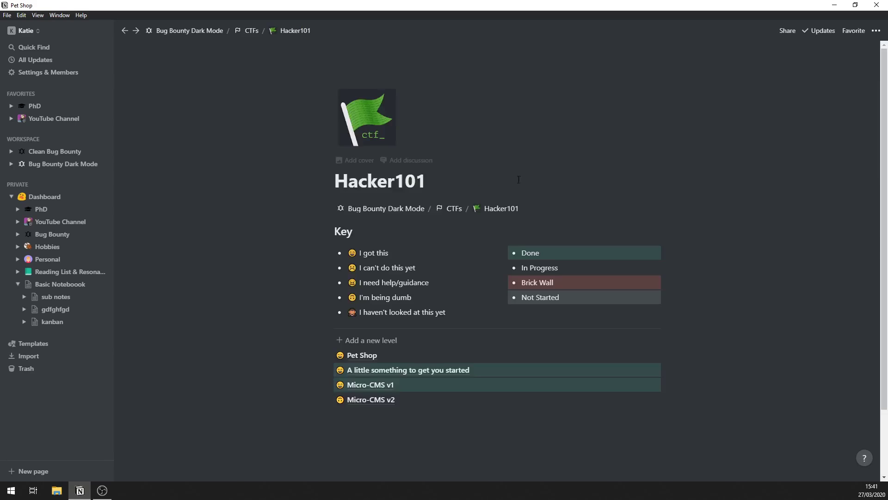
Move the Pet Shop level below Micro-CMS v2 at the end of the level list
{"action": "left_click", "coordinate": [341, 357]}
{"action": "left_click", "coordinate": [340, 351]}
{"action": "left_click_drag", "start_coordinate": [319, 354], "coordinate": [332, 404]}
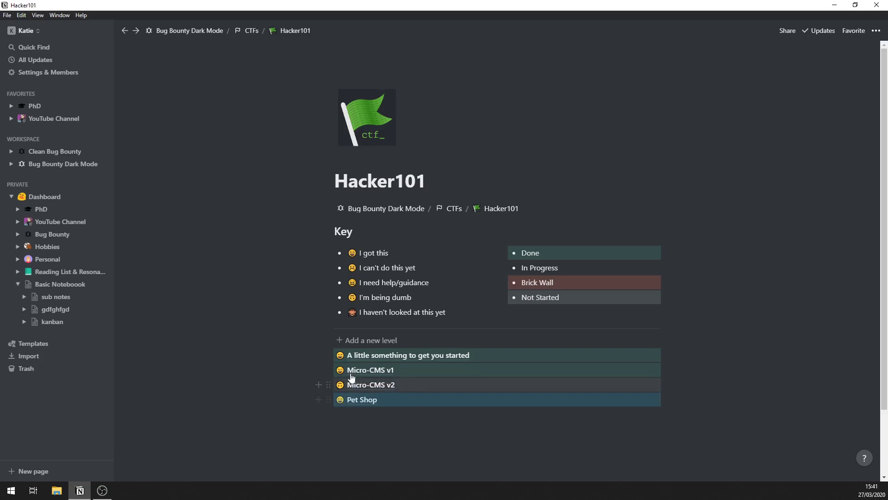
Give the Micro-CMS v2 level a red background to mark it as Brick Wall
{"action": "left_click", "coordinate": [440, 389]}
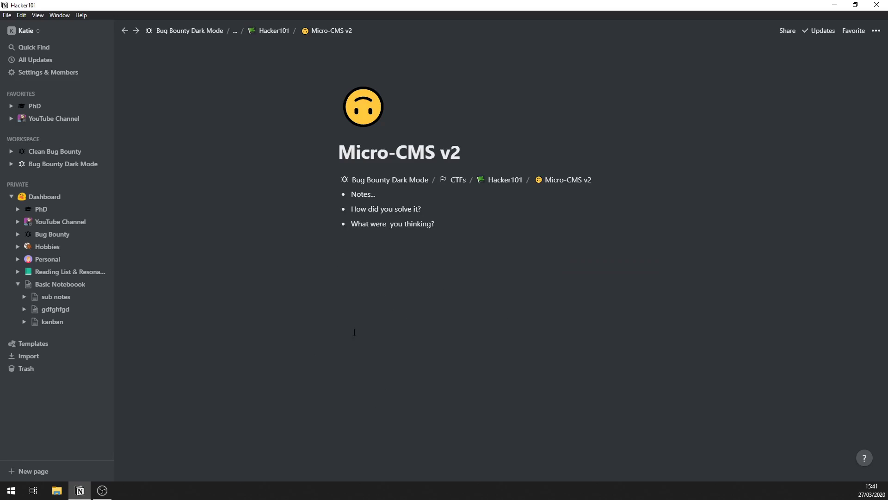
{"action": "left_click", "coordinate": [504, 180]}
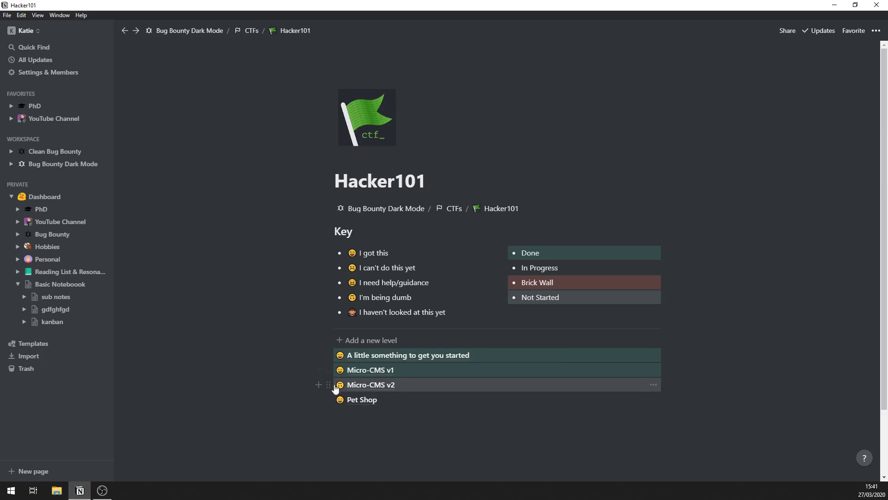
{"action": "left_click", "coordinate": [329, 385]}
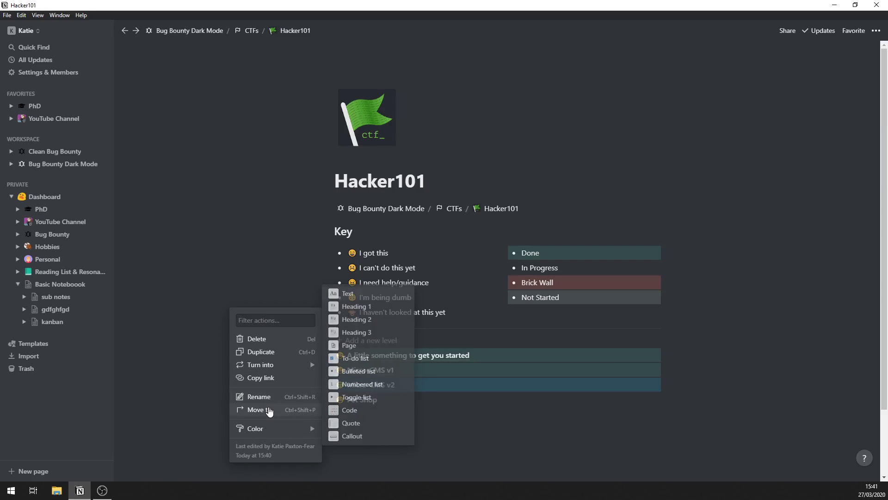
{"action": "mouse_move", "coordinate": [272, 428]}
{"action": "scroll", "coordinate": [351, 401], "scroll_direction": "down", "scroll_amount": 1}
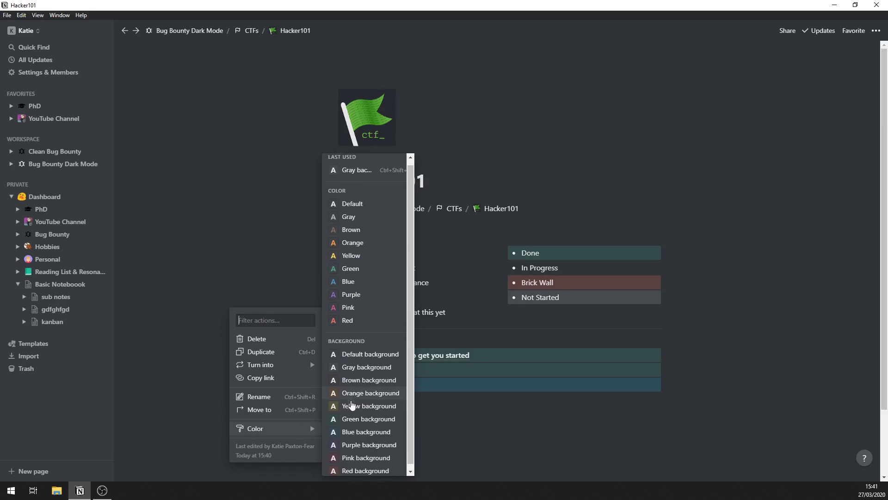
{"action": "left_click", "coordinate": [371, 467]}
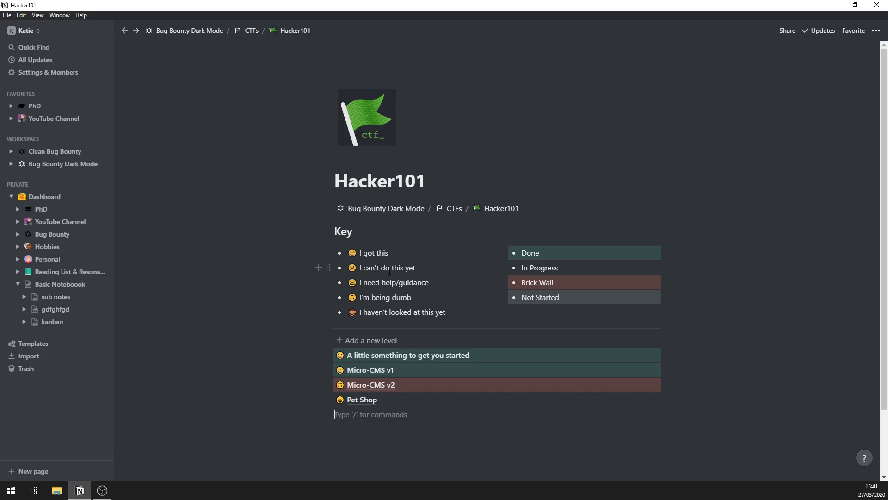
Look through the CTFs' Portswigger Web Security Academy page and the first level inside jOBERT lOST dOCUMENT, then return to that CTF's page
{"action": "left_click", "coordinate": [454, 209]}
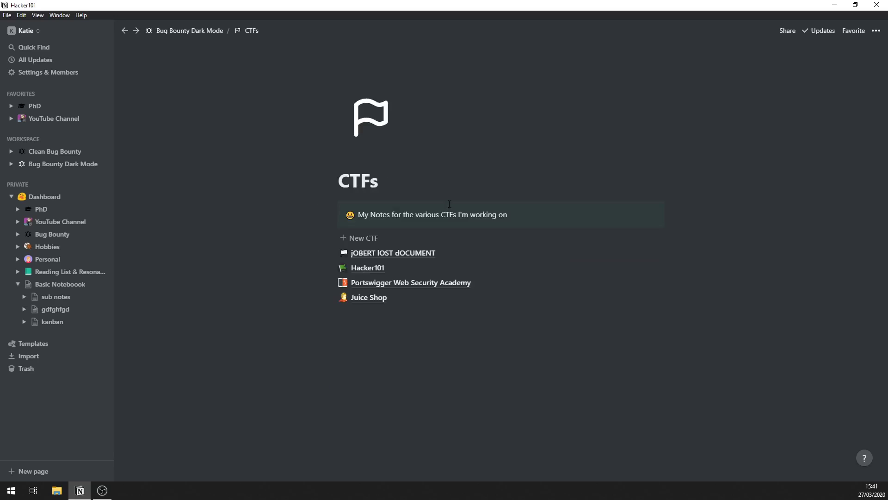
{"action": "left_click", "coordinate": [385, 283]}
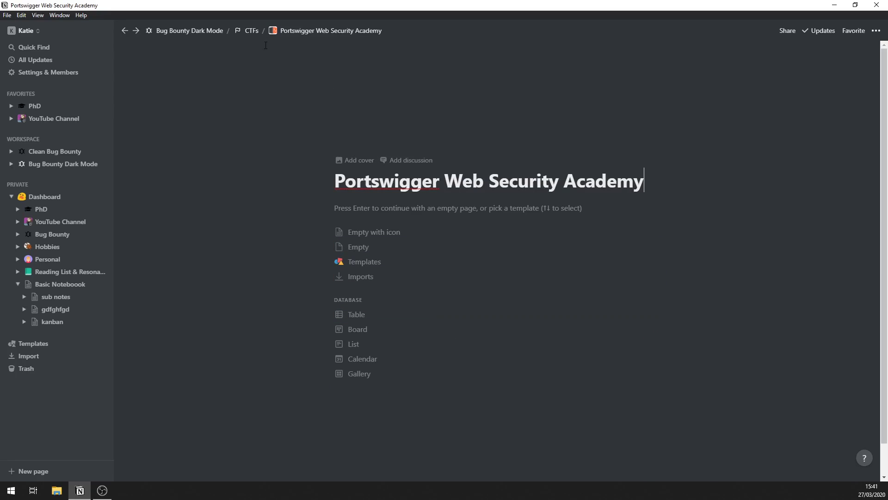
{"action": "left_click", "coordinate": [252, 31]}
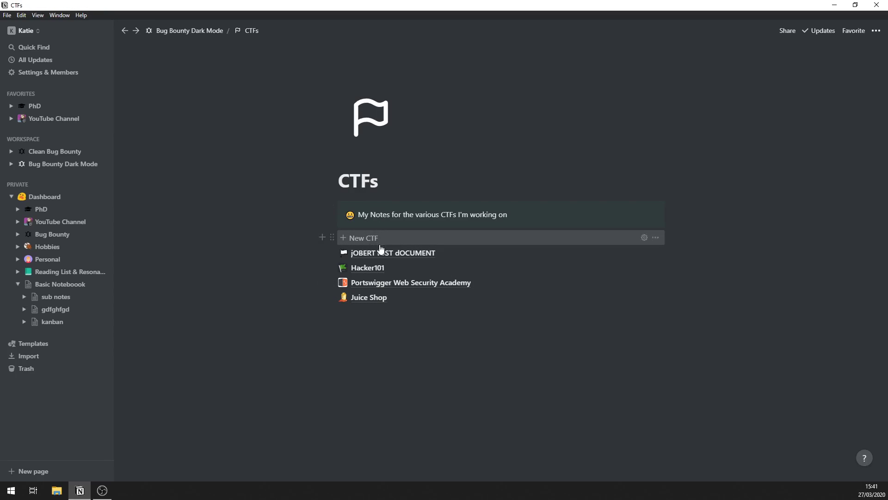
{"action": "left_click", "coordinate": [365, 253]}
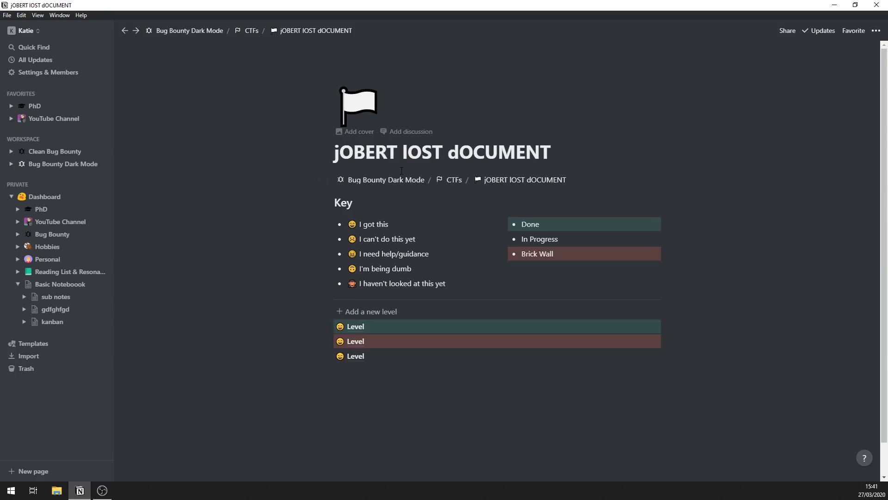
{"action": "left_click", "coordinate": [360, 327]}
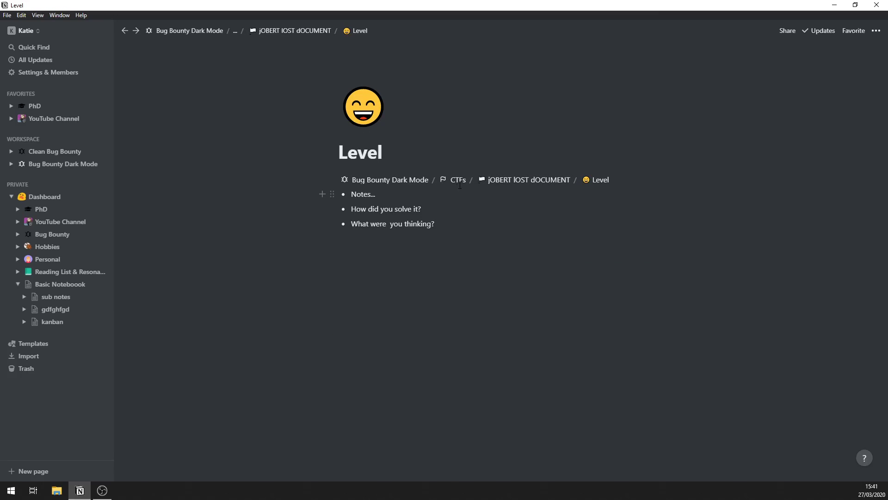
{"action": "left_click", "coordinate": [539, 181]}
Change the icons of all three levels in jOBERT lOST dOCUMENT to the upside-down face emoji
{"action": "left_click", "coordinate": [340, 327]}
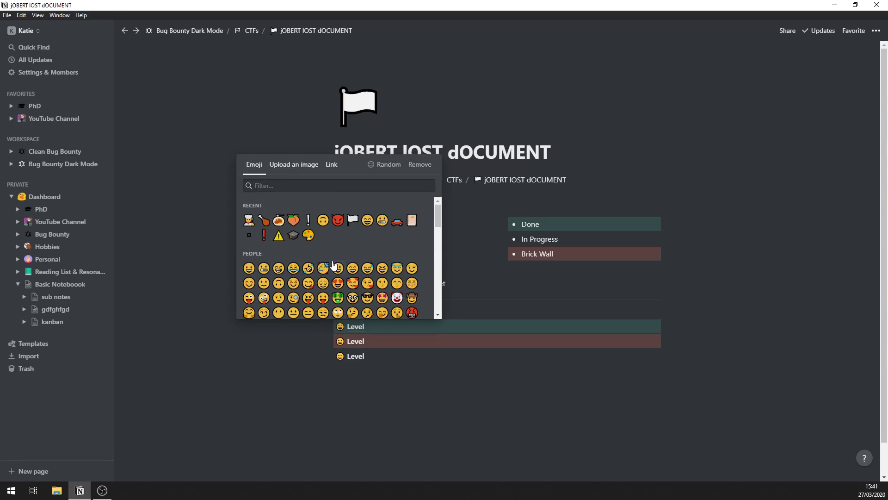
{"action": "left_click", "coordinate": [323, 220]}
{"action": "left_click", "coordinate": [339, 340]}
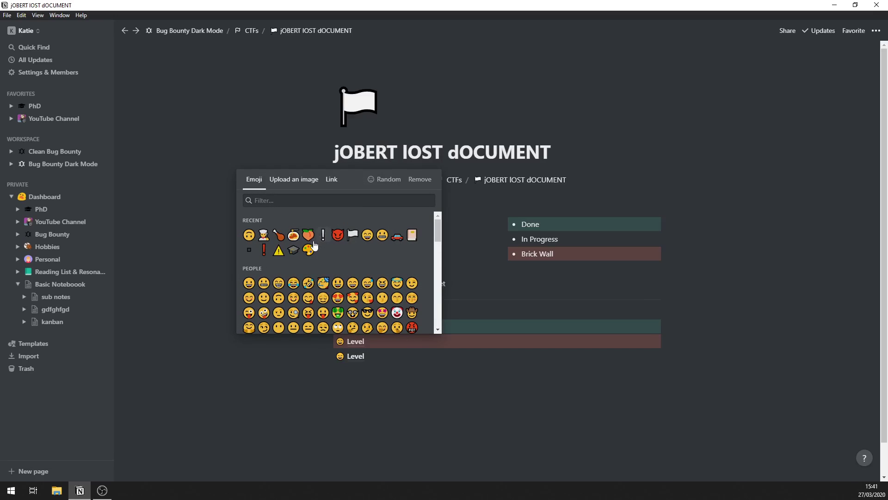
{"action": "left_click", "coordinate": [242, 241]}
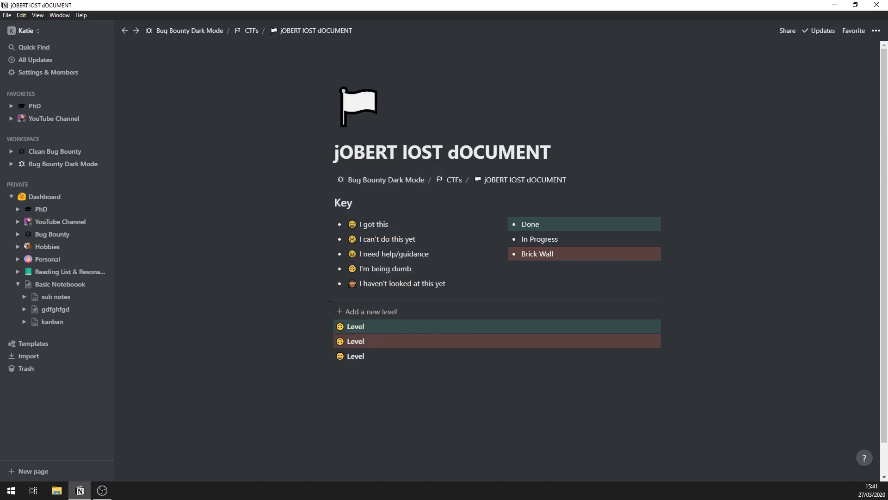
{"action": "left_click", "coordinate": [340, 356]}
{"action": "left_click", "coordinate": [249, 249]}
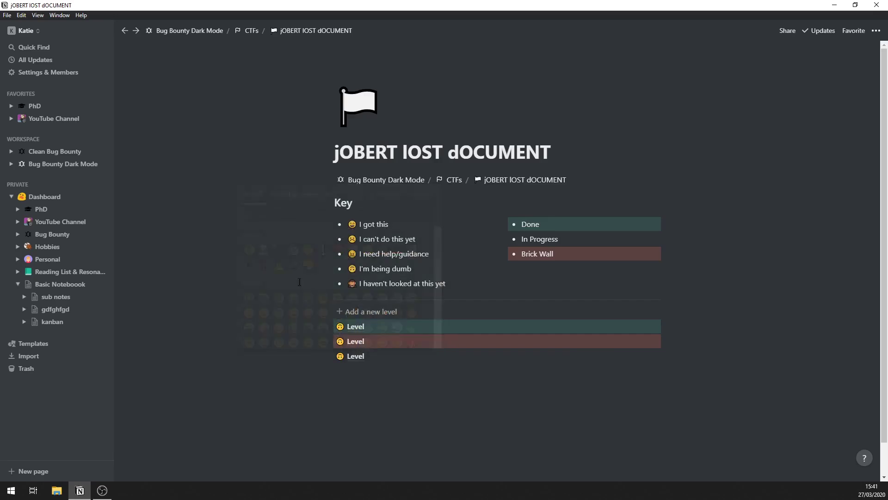
{"action": "left_click", "coordinate": [474, 399]}
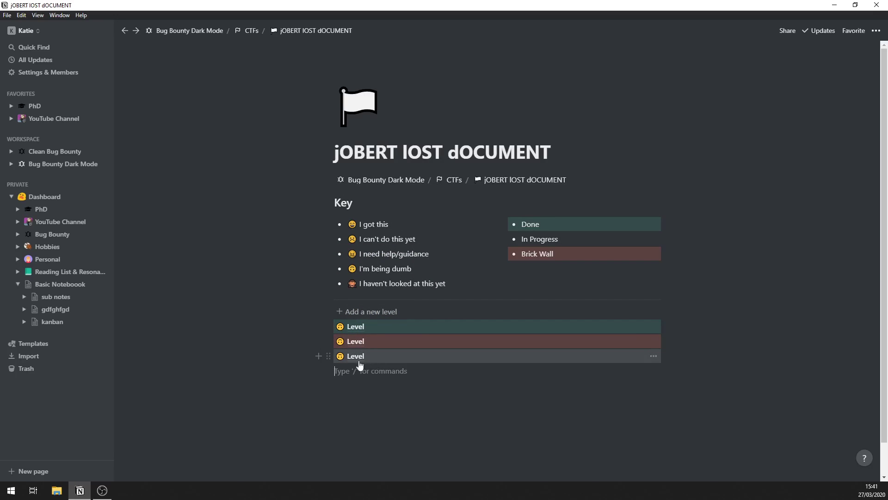
{"action": "left_click", "coordinate": [329, 358]}
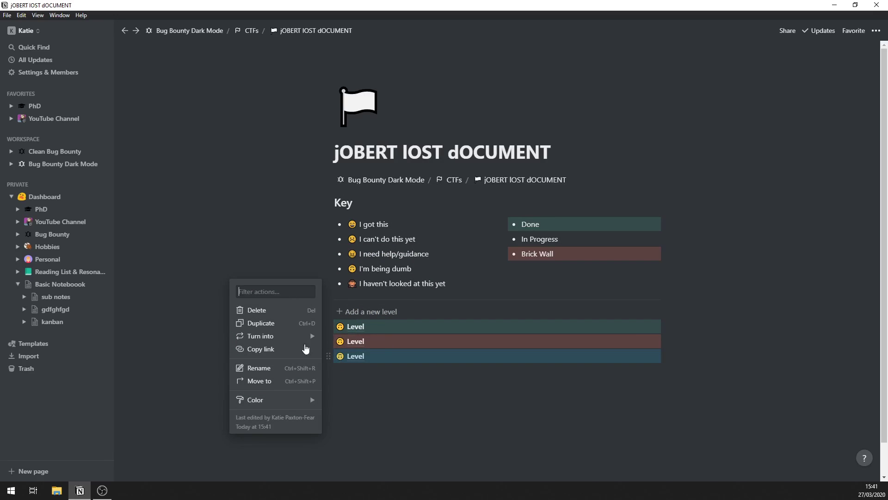
{"action": "left_click", "coordinate": [477, 382]}
{"action": "left_click", "coordinate": [495, 382]}
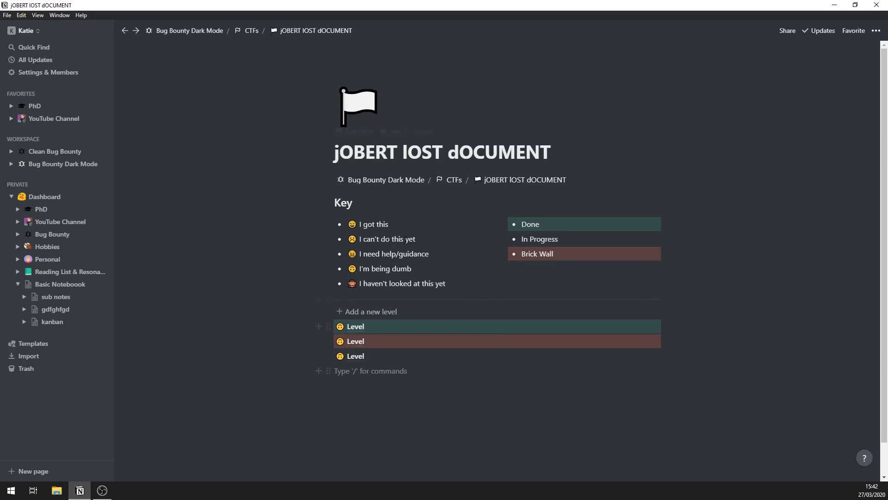
Return to the Bug Bounty Dark Mode page and open its embedded Targets table as a full page
{"action": "left_click", "coordinate": [409, 184]}
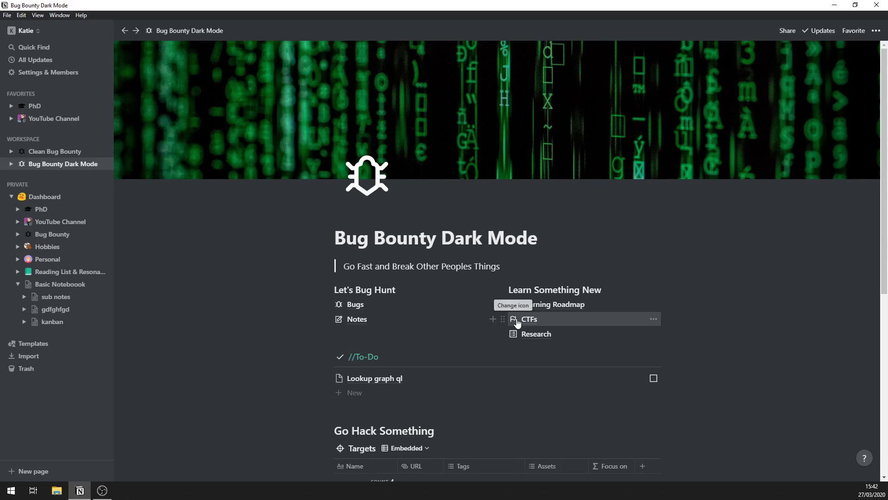
{"action": "left_click_drag", "start_coordinate": [520, 290], "coordinate": [597, 334]}
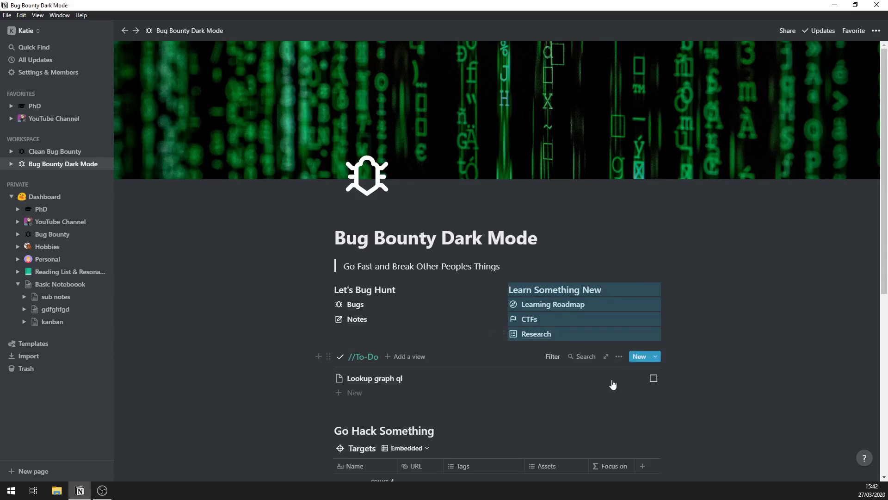
{"action": "scroll", "coordinate": [612, 385], "scroll_direction": "down", "scroll_amount": 3}
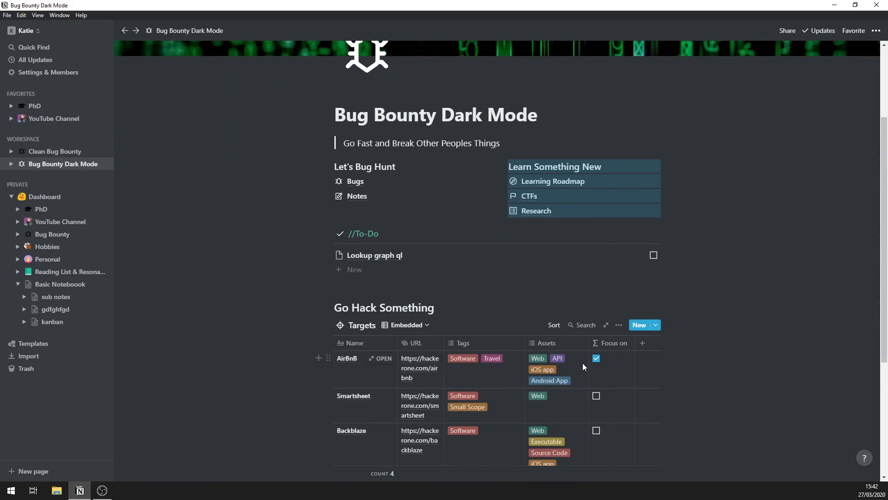
{"action": "scroll", "coordinate": [578, 361], "scroll_direction": "down", "scroll_amount": 3}
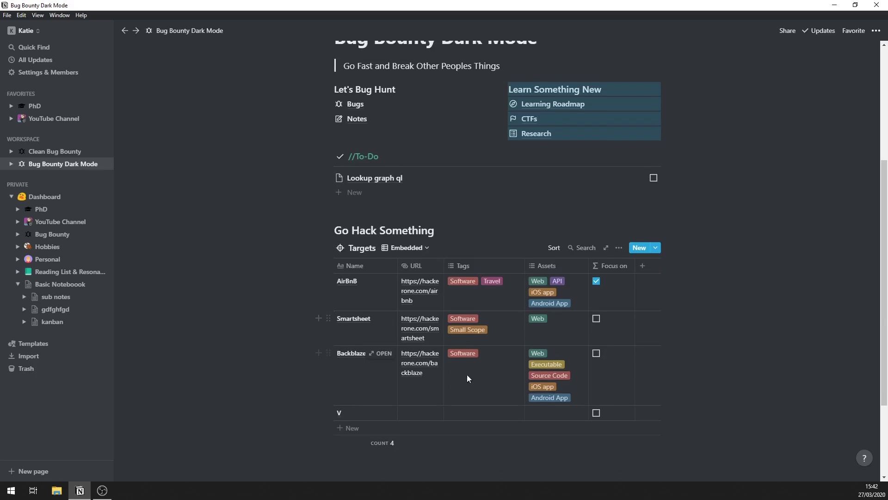
{"action": "left_click", "coordinate": [619, 217]}
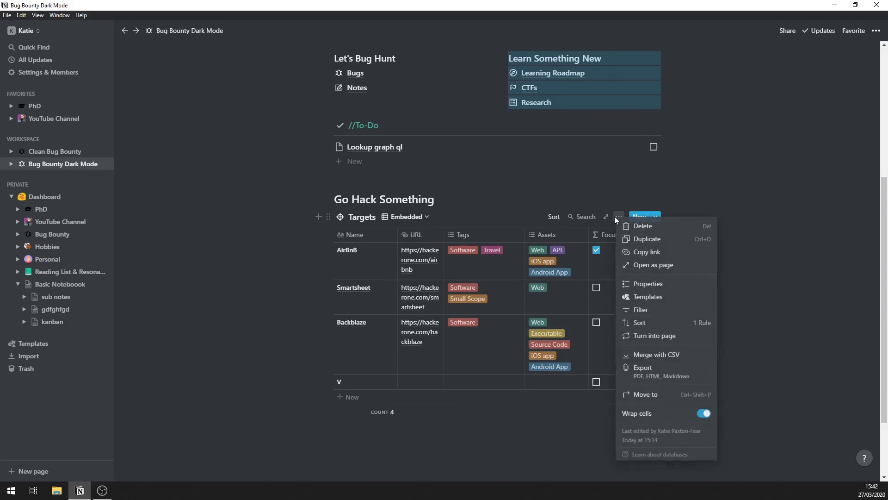
{"action": "left_click", "coordinate": [661, 267]}
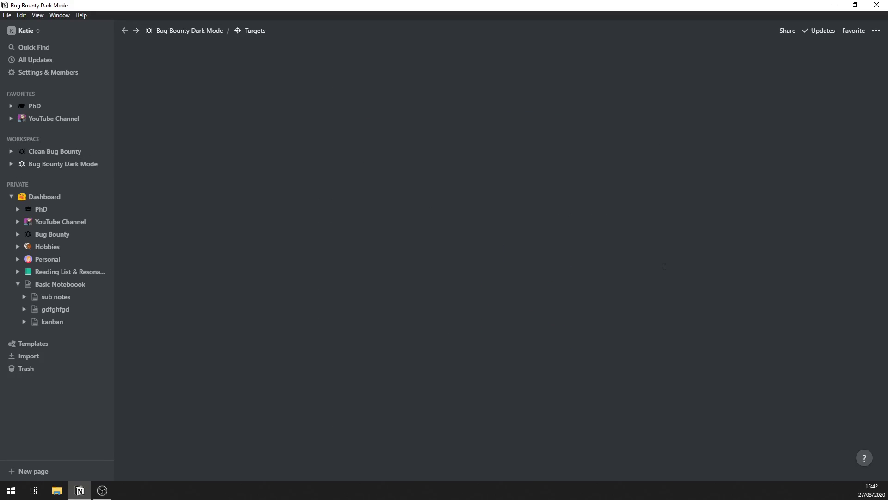
Show the Targets database in its List View and Interested view, ending on the Full View
{"action": "left_click", "coordinate": [183, 99]}
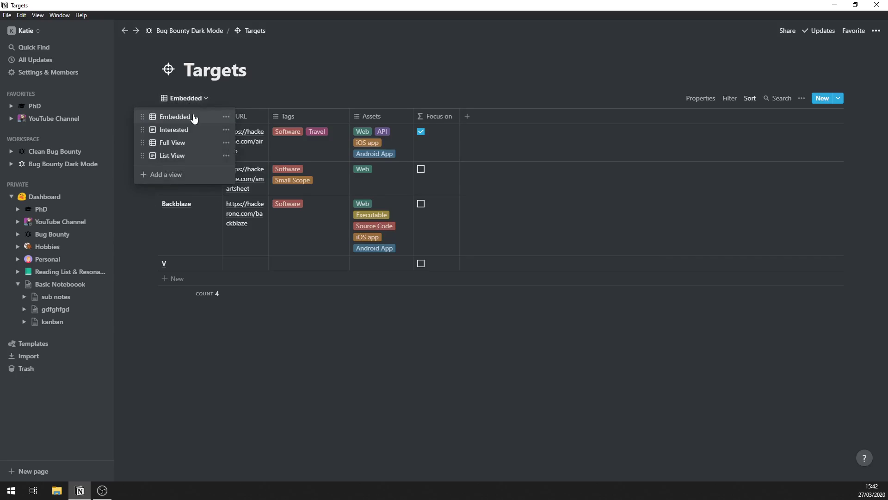
{"action": "left_click", "coordinate": [184, 157]}
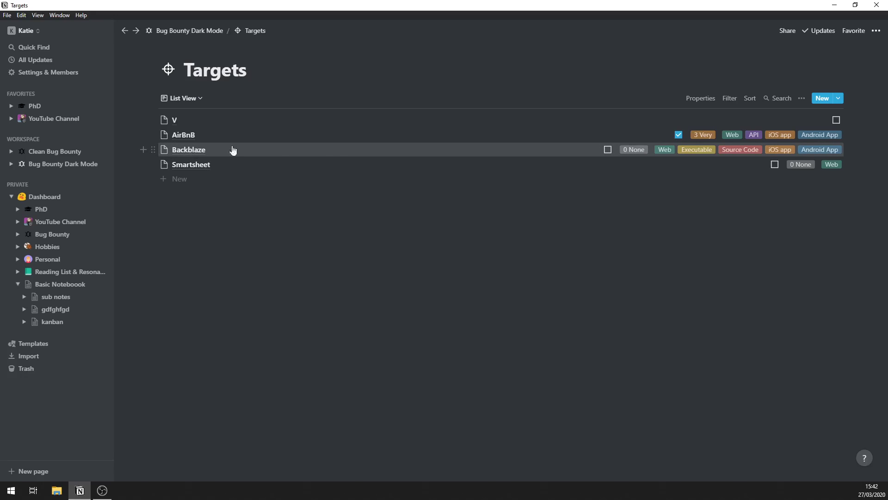
{"action": "left_click", "coordinate": [186, 98]}
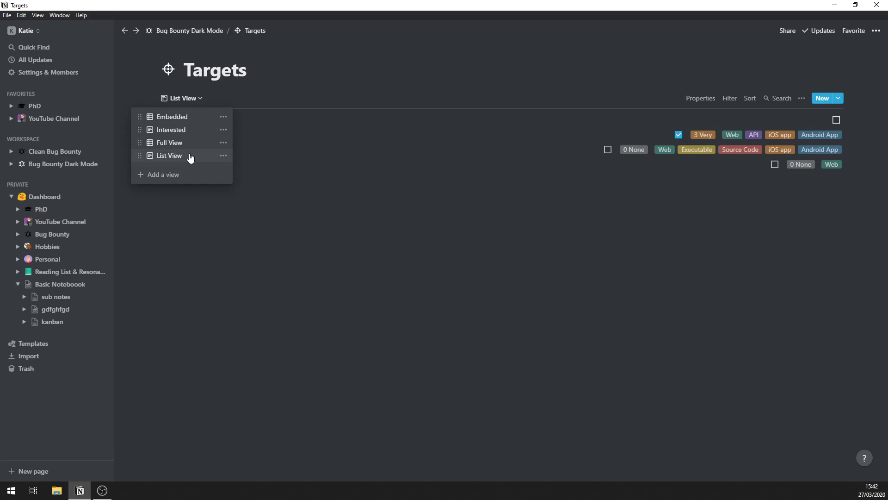
{"action": "left_click", "coordinate": [175, 134]}
{"action": "left_click", "coordinate": [178, 98]}
{"action": "left_click", "coordinate": [185, 143]}
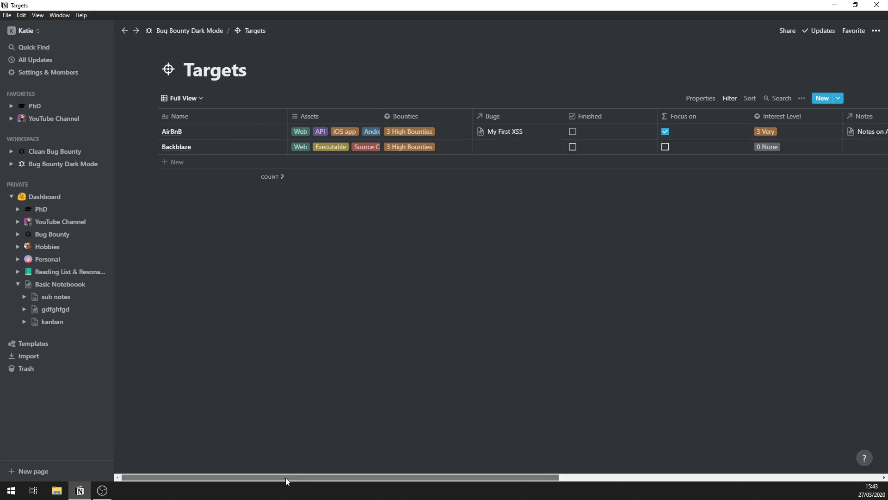
Examine the available Assets options for the AirBnB target in the Full View
{"action": "left_click_drag", "start_coordinate": [285, 478], "coordinate": [382, 478]}
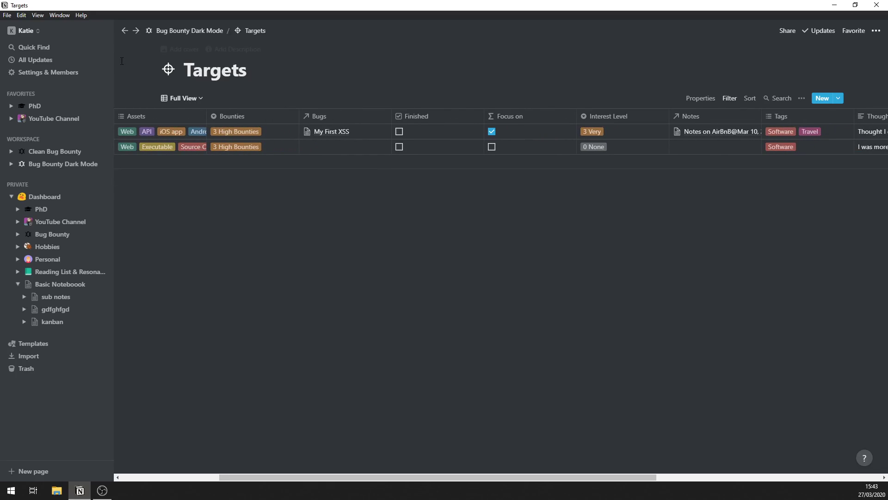
{"action": "left_click", "coordinate": [155, 136]}
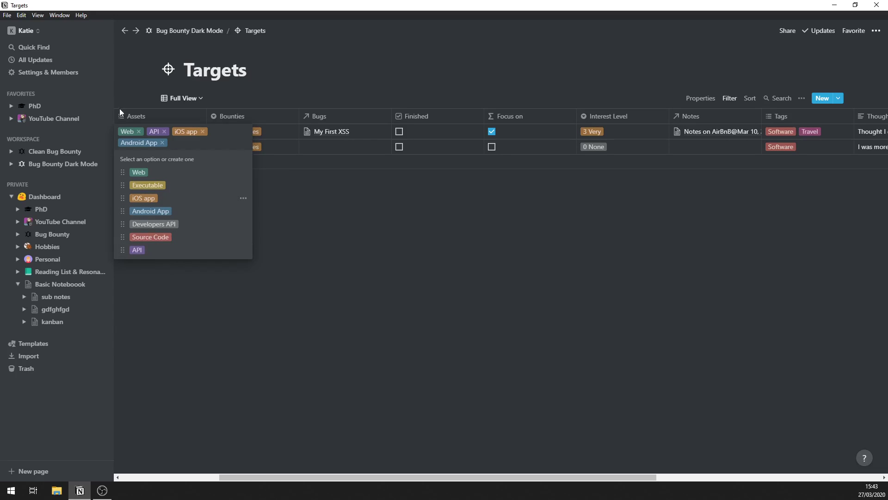
{"action": "left_click", "coordinate": [529, 219]}
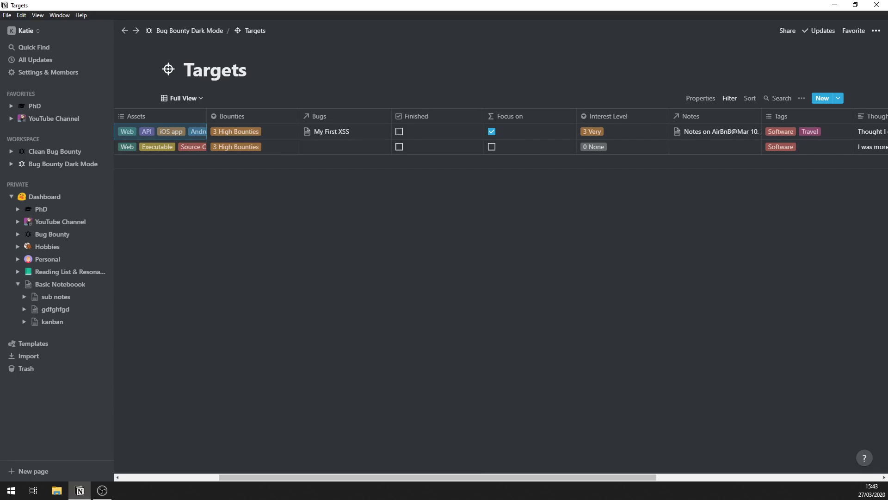
Set the Interest Level of Backblaze to 2 Medium and that of AirBnB to 0 None
{"action": "left_click_drag", "start_coordinate": [414, 476], "coordinate": [585, 432]}
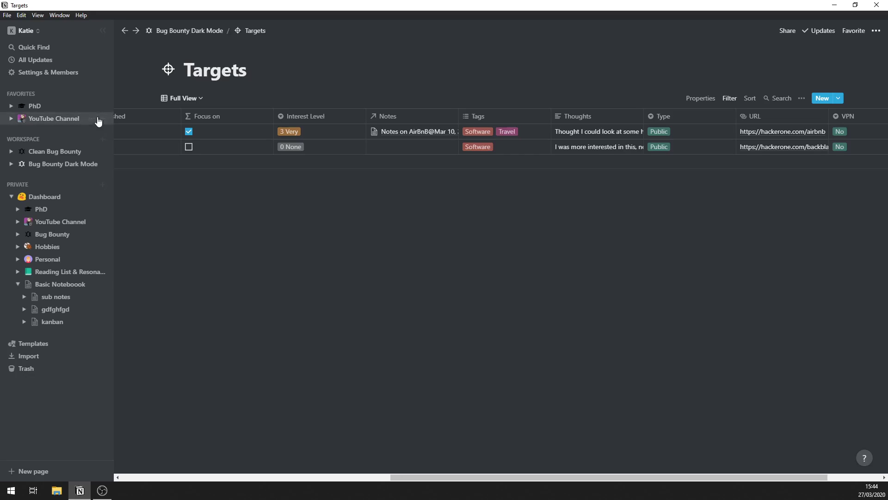
{"action": "left_click", "coordinate": [303, 146]}
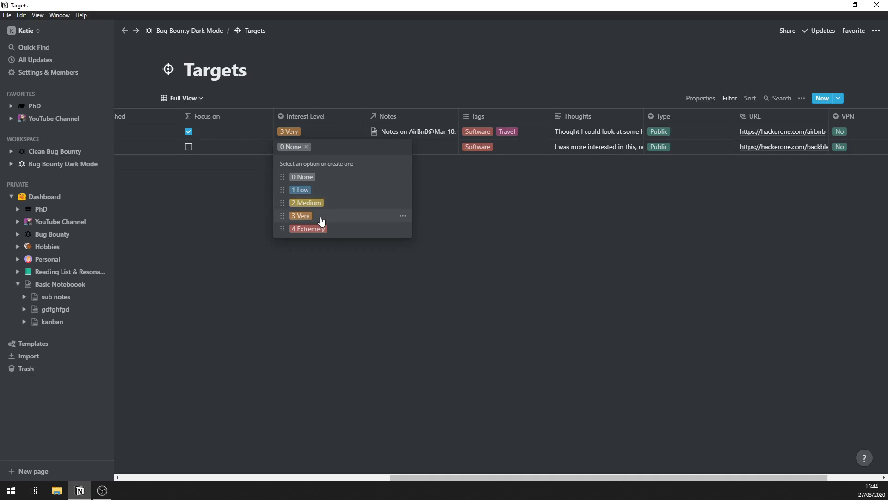
{"action": "left_click", "coordinate": [322, 216]}
{"action": "left_click", "coordinate": [318, 147]}
{"action": "left_click", "coordinate": [315, 200]}
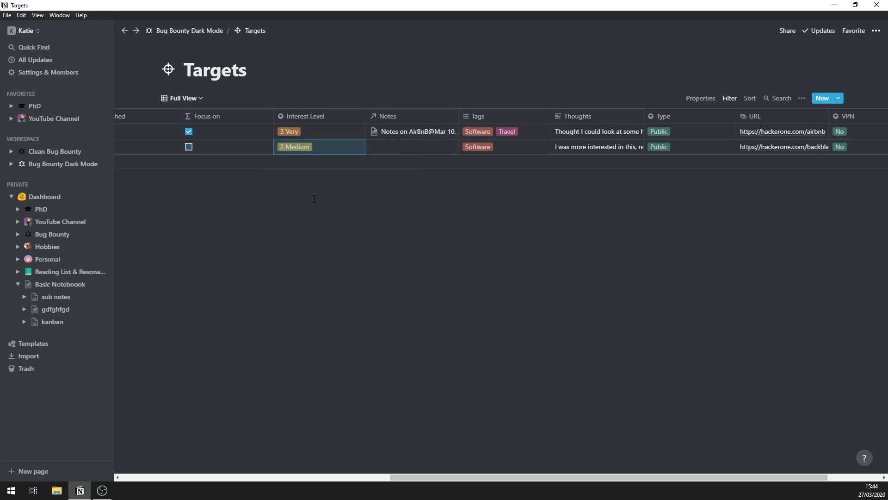
{"action": "left_click", "coordinate": [308, 154]}
{"action": "left_click", "coordinate": [308, 179]}
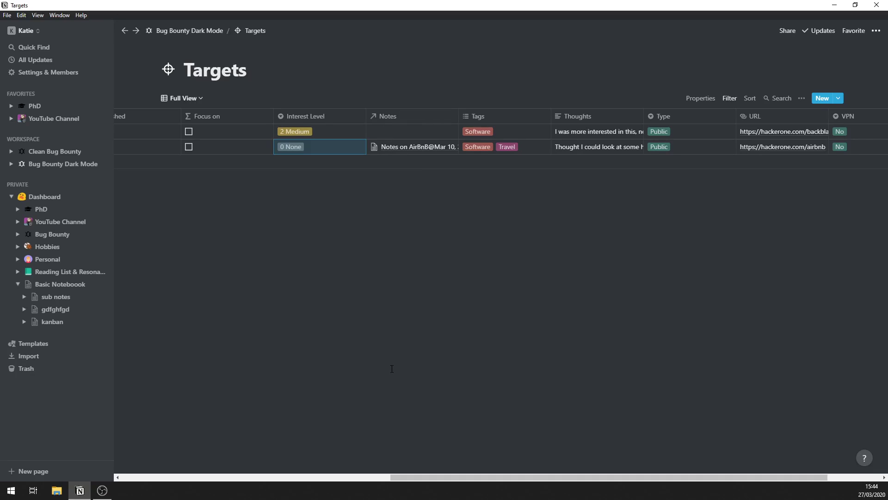
Examine the Tags options for Backblaze and read the Thoughts entries of both Backblaze and AirBnB
{"action": "left_click_drag", "start_coordinate": [415, 478], "coordinate": [461, 479]}
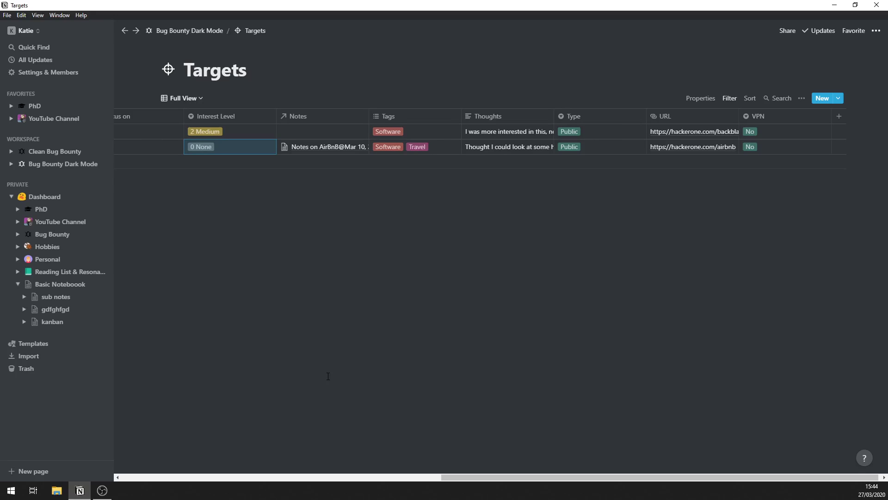
{"action": "left_click", "coordinate": [431, 131]}
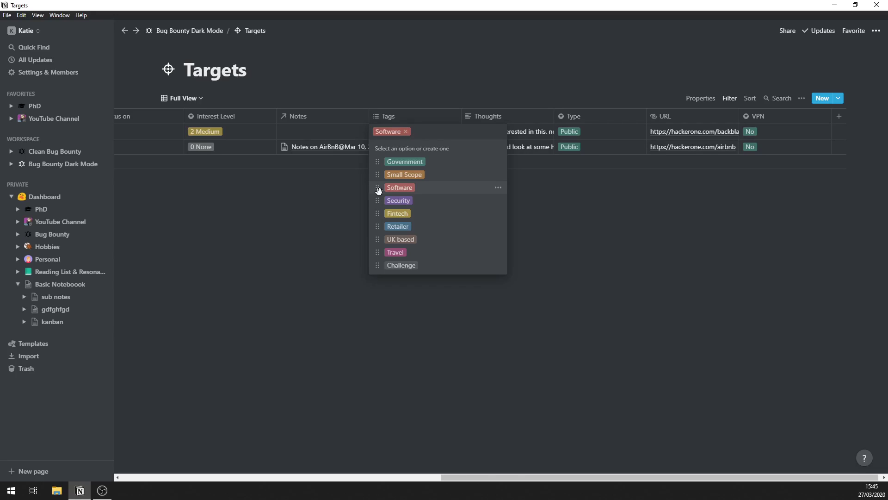
{"action": "left_click", "coordinate": [520, 373]}
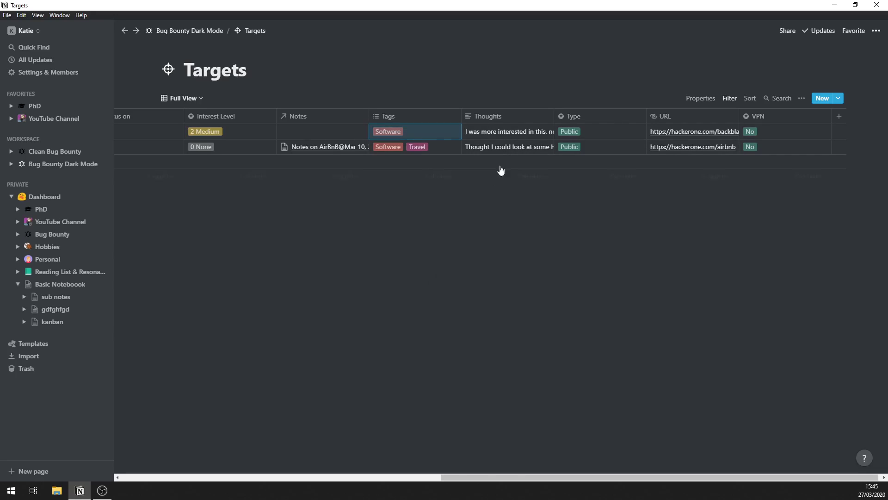
{"action": "left_click", "coordinate": [509, 133]}
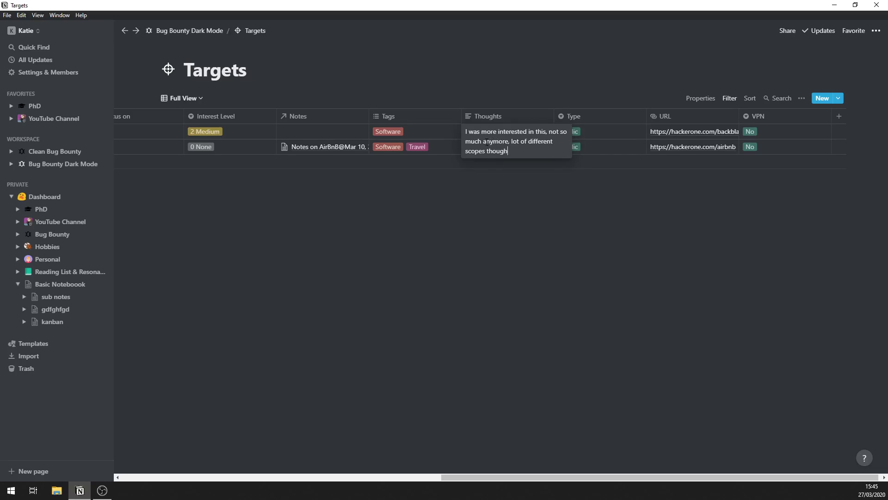
{"action": "left_click", "coordinate": [464, 207]}
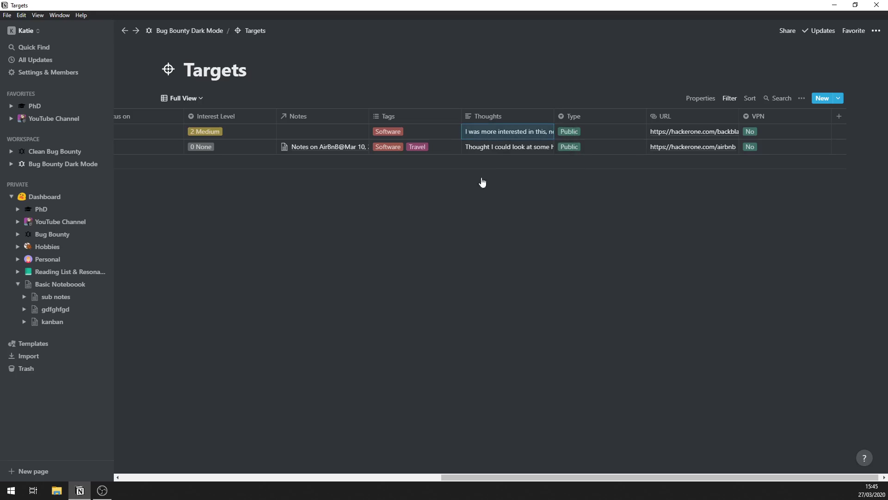
{"action": "left_click", "coordinate": [501, 149]}
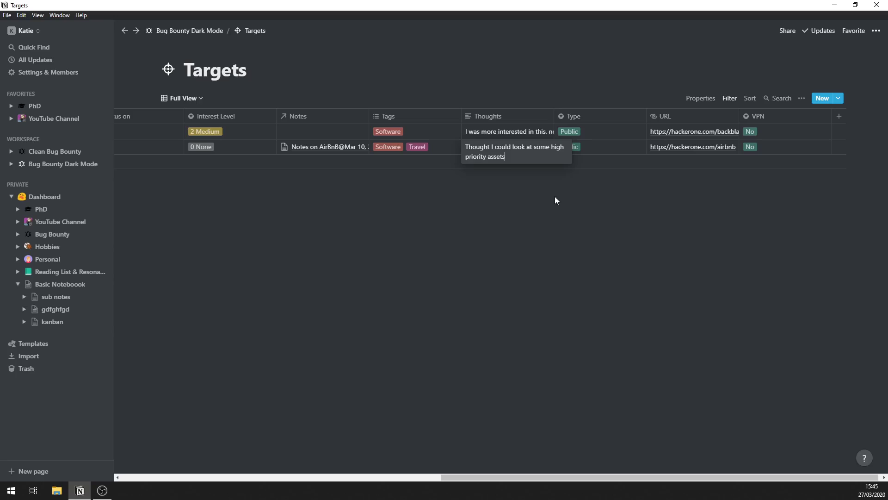
Leave AirBnB's Thoughts entry and examine the available Type options for the Backblaze target
{"action": "key", "text": "Escape"}
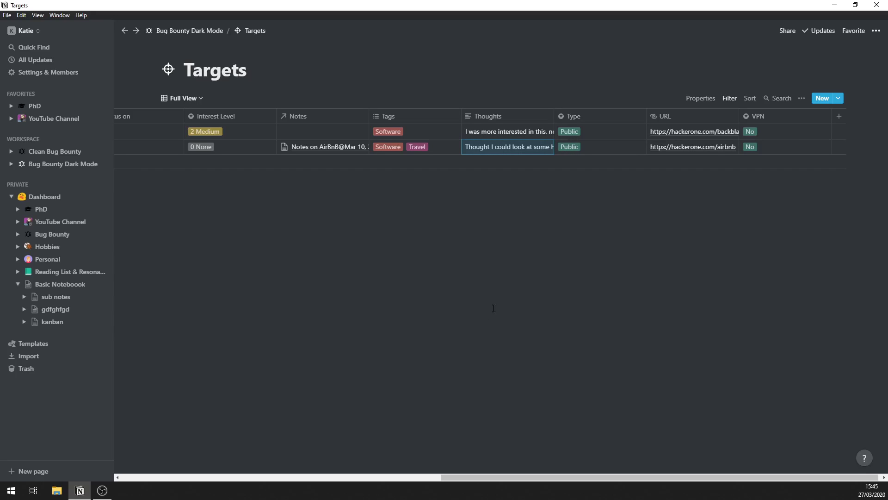
{"action": "left_click", "coordinate": [597, 146]}
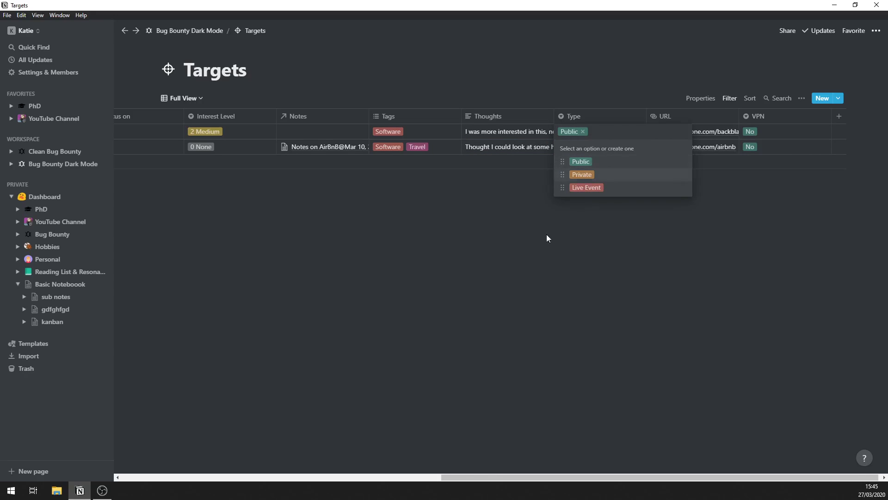
{"action": "key", "text": "Escape"}
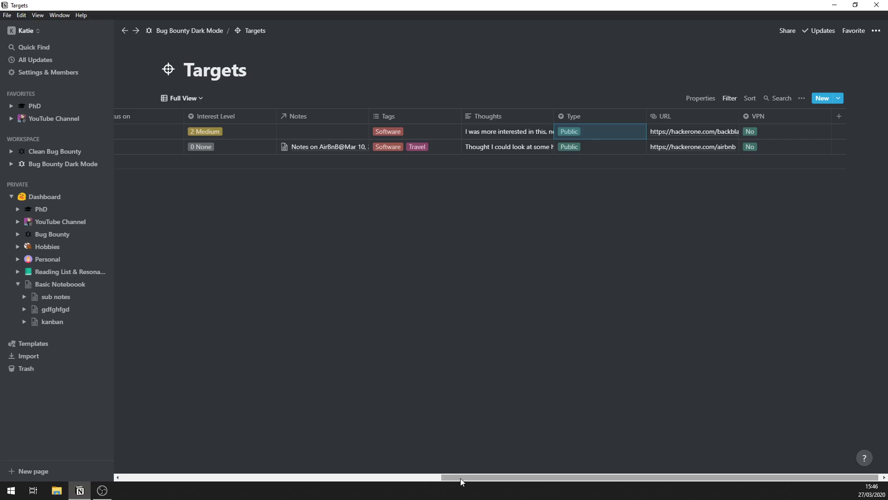
Change the Full View filter of the Targets database to Assets contains Web
{"action": "left_click_drag", "start_coordinate": [444, 477], "coordinate": [122, 470]}
{"action": "left_click", "coordinate": [196, 100]}
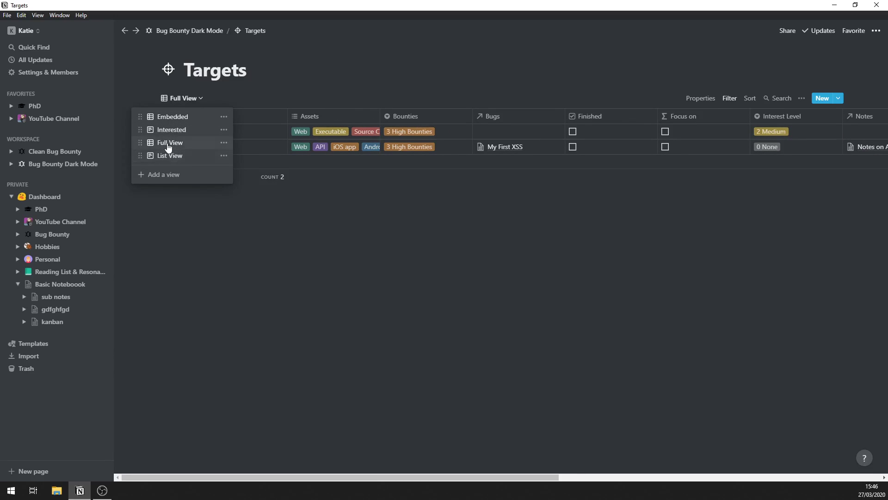
{"action": "left_click", "coordinate": [608, 287]}
{"action": "left_click", "coordinate": [734, 99]}
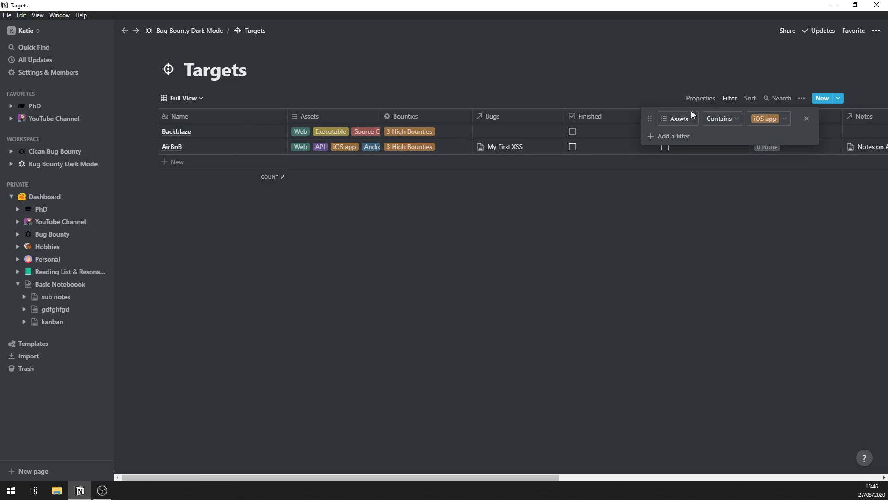
{"action": "left_click", "coordinate": [765, 119]}
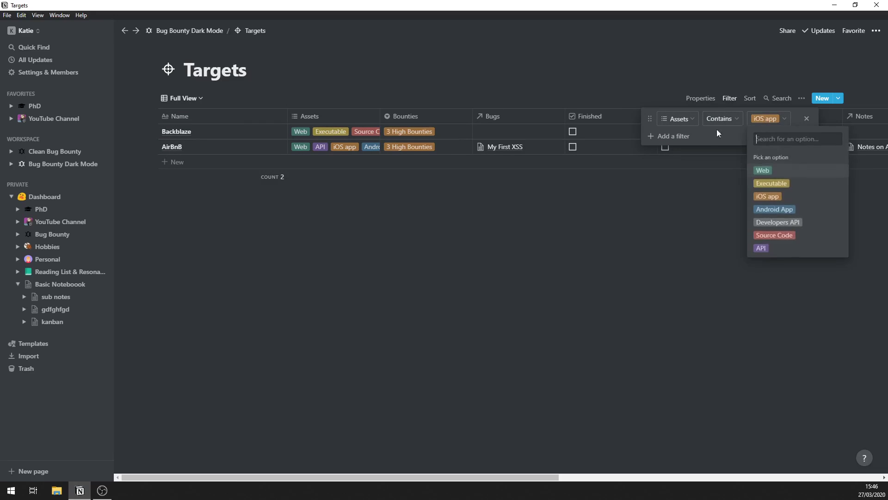
{"action": "left_click", "coordinate": [675, 118]}
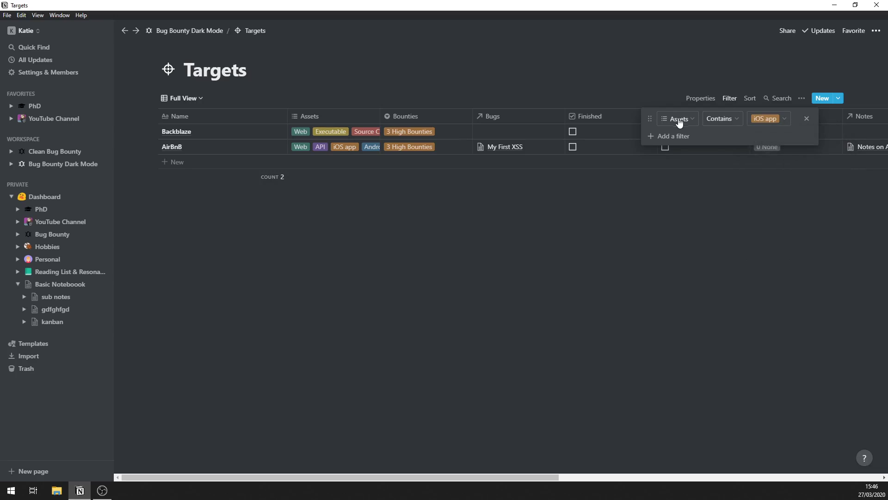
{"action": "left_click", "coordinate": [780, 129]}
{"action": "left_click", "coordinate": [762, 176]}
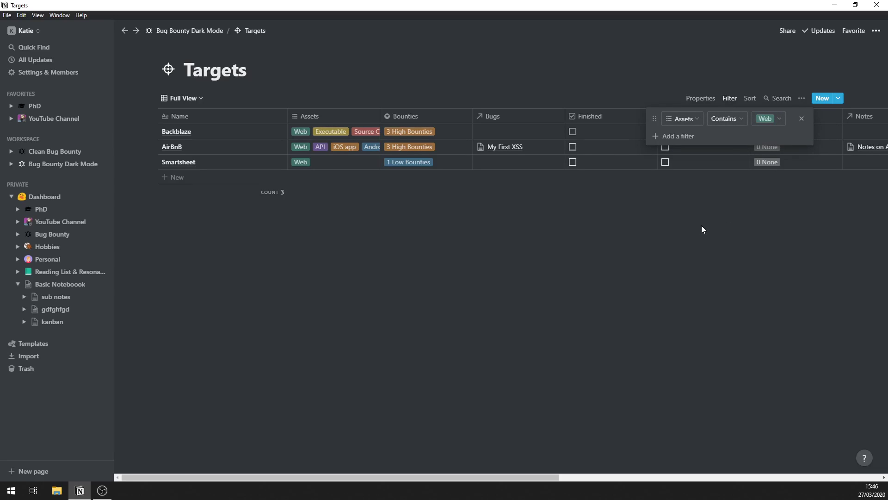
Filter the targets by Bounties is 1 Low Bounties instead of by Assets
{"action": "left_click", "coordinate": [683, 119]}
{"action": "left_click", "coordinate": [684, 180]}
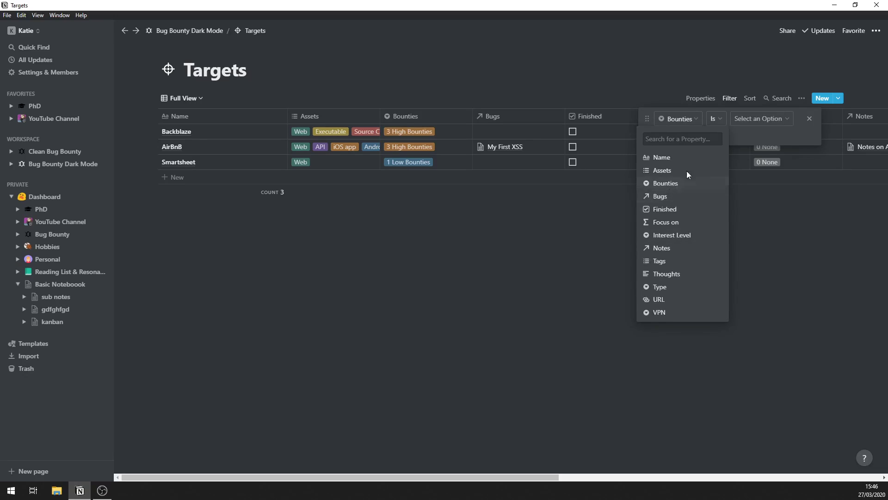
{"action": "left_click", "coordinate": [750, 118]}
{"action": "left_click", "coordinate": [761, 186]}
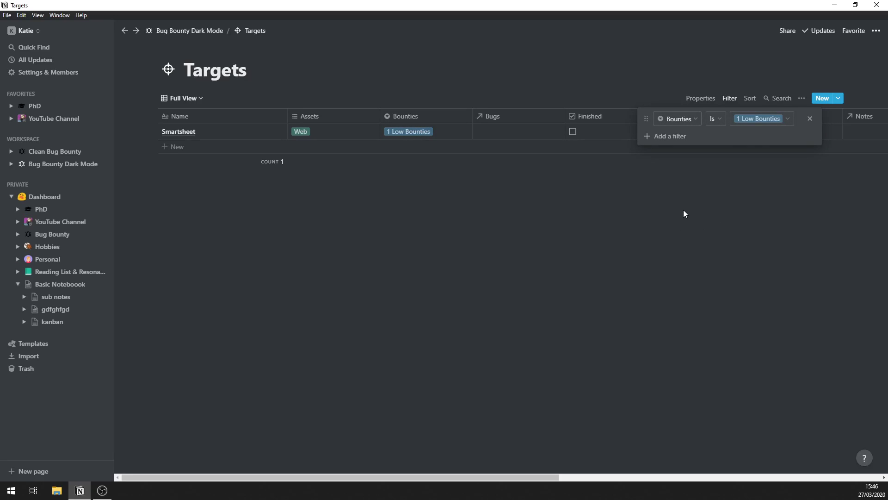
Change the targets filter to Interest Level is 4 Extremely
{"action": "left_click", "coordinate": [685, 119]}
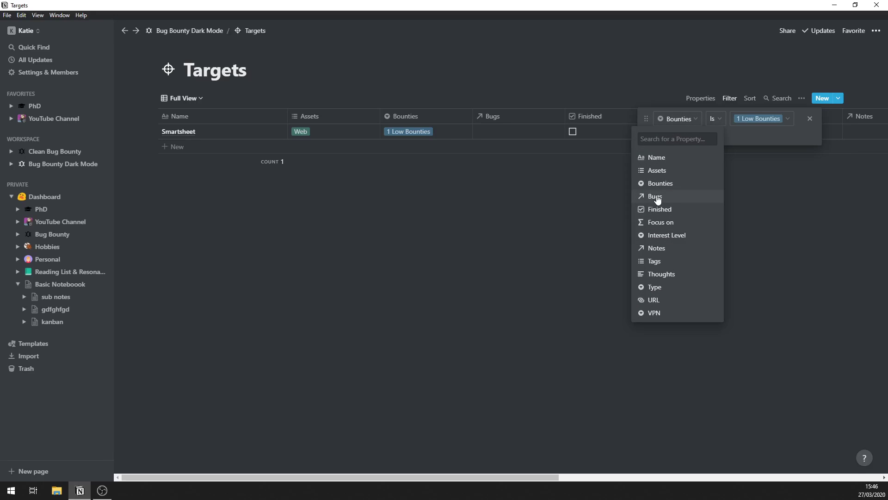
{"action": "left_click", "coordinate": [676, 235]}
{"action": "left_click", "coordinate": [759, 119]}
{"action": "left_click", "coordinate": [758, 222]}
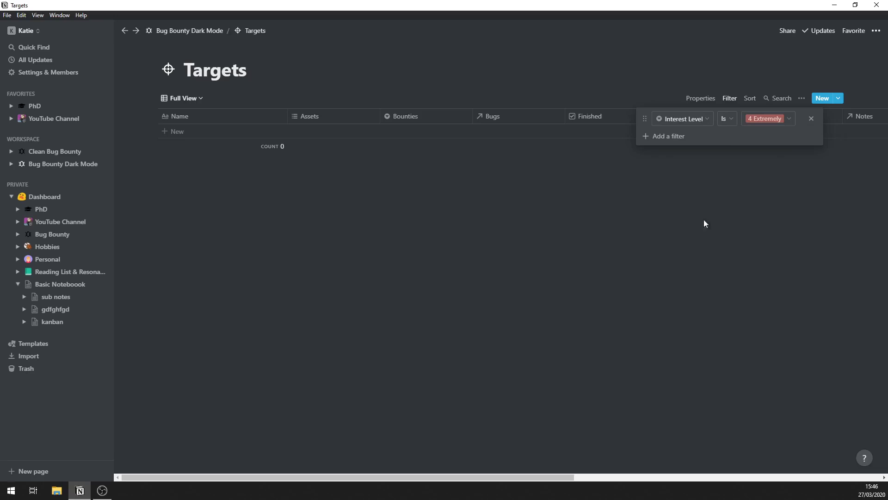
Filter the Full View to targets whose Notes property is not empty and look through the matching entry's properties
{"action": "left_click", "coordinate": [763, 123]}
{"action": "left_click", "coordinate": [697, 125]}
{"action": "left_click", "coordinate": [698, 125]}
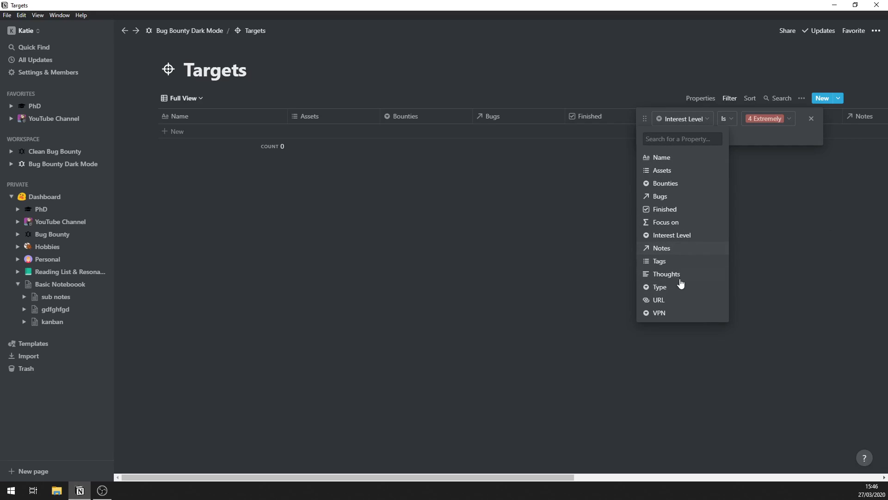
{"action": "left_click", "coordinate": [670, 249]}
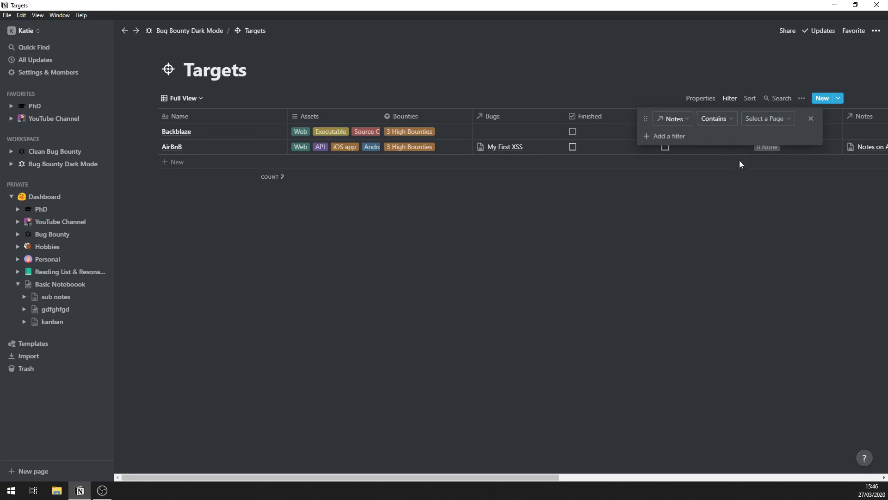
{"action": "left_click", "coordinate": [769, 119]}
{"action": "left_click", "coordinate": [723, 120]}
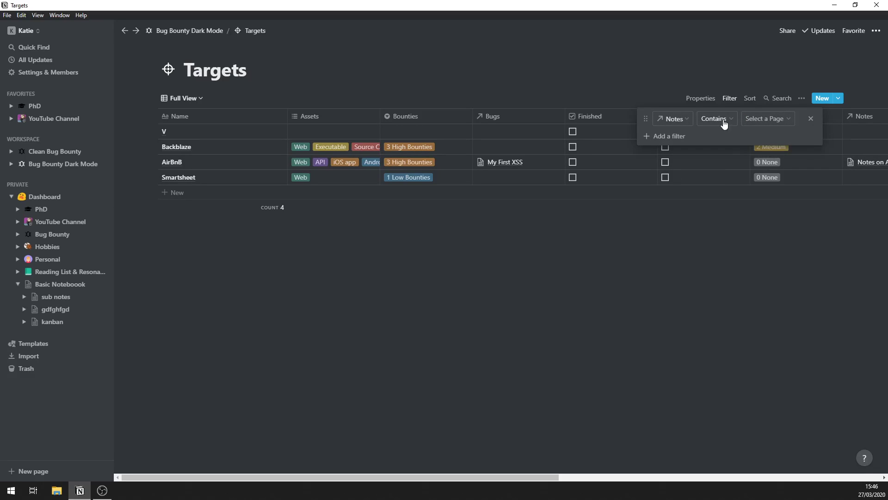
{"action": "left_click", "coordinate": [721, 121]}
{"action": "left_click", "coordinate": [700, 174]}
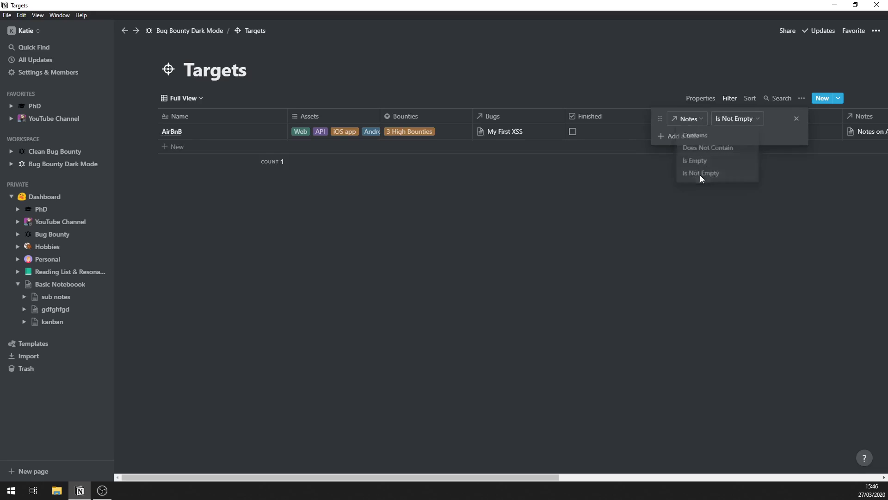
{"action": "left_click", "coordinate": [689, 220]}
{"action": "scroll", "coordinate": [718, 214], "scroll_direction": "right", "scroll_amount": 5}
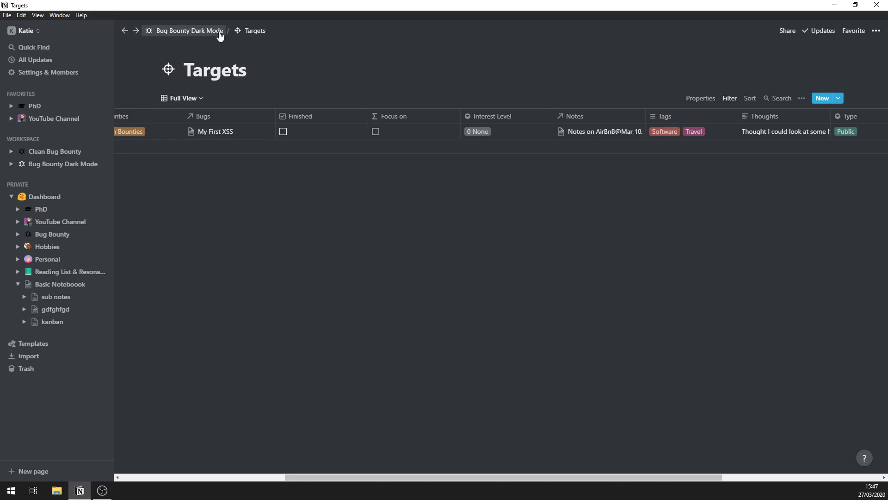
Show the Targets database in its Interested view and List View, ending on the Embedded view
{"action": "left_click", "coordinate": [199, 98]}
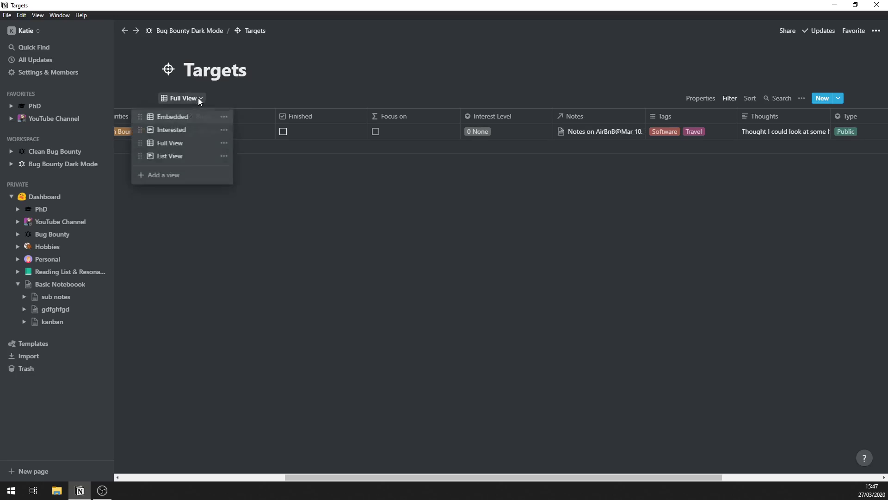
{"action": "left_click", "coordinate": [182, 132]}
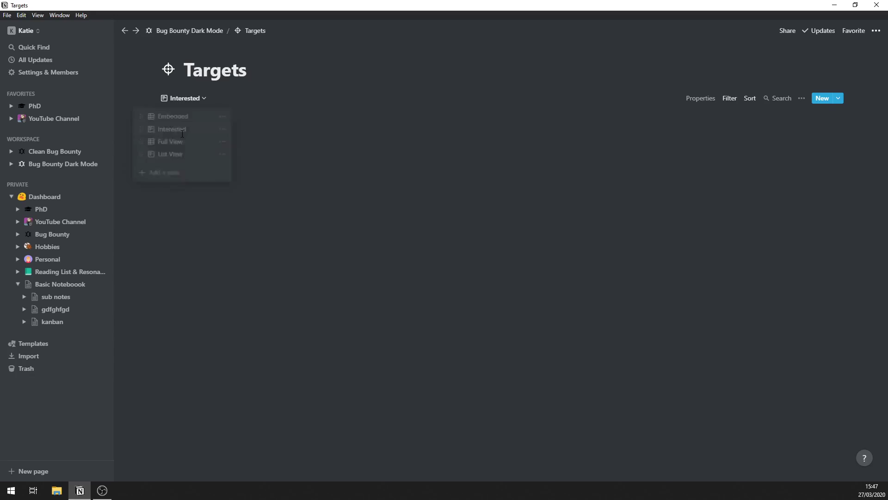
{"action": "left_click", "coordinate": [198, 99]}
{"action": "left_click", "coordinate": [192, 158]}
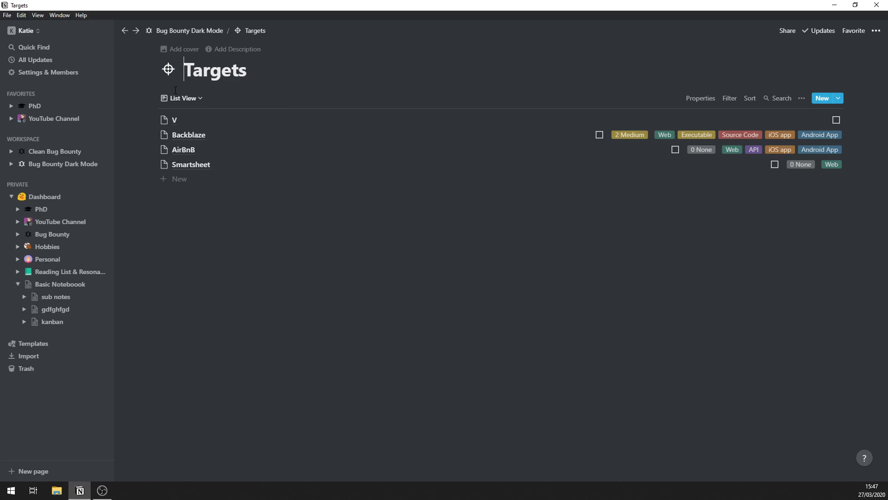
{"action": "left_click", "coordinate": [178, 99]}
{"action": "left_click", "coordinate": [173, 117]}
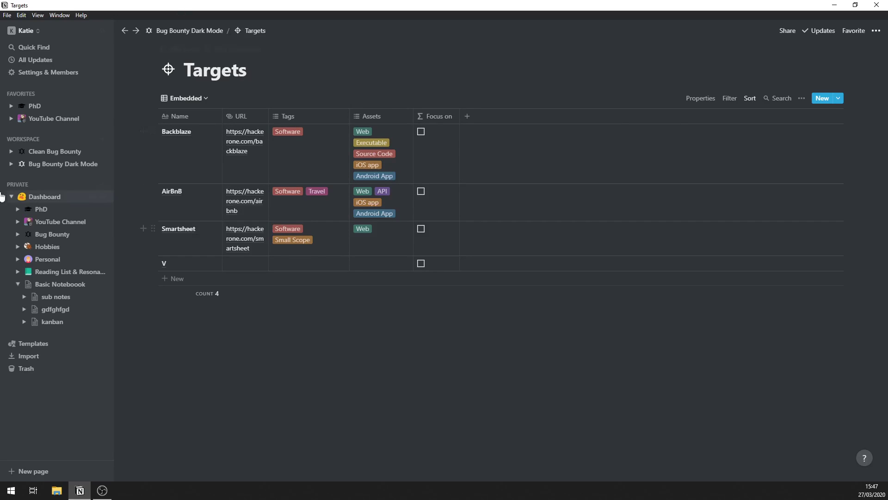
On the Bug Bounty Dark Mode page, show the Targets table in its Interested view and Full View, ending on the Embedded view
{"action": "left_click", "coordinate": [55, 166]}
{"action": "scroll", "coordinate": [316, 417], "scroll_direction": "down", "scroll_amount": 4}
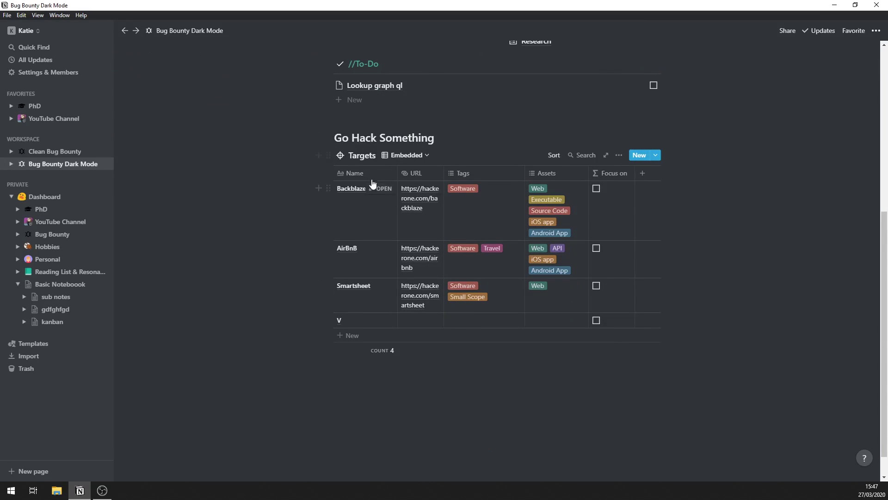
{"action": "left_click", "coordinate": [394, 162]}
{"action": "left_click", "coordinate": [398, 185]}
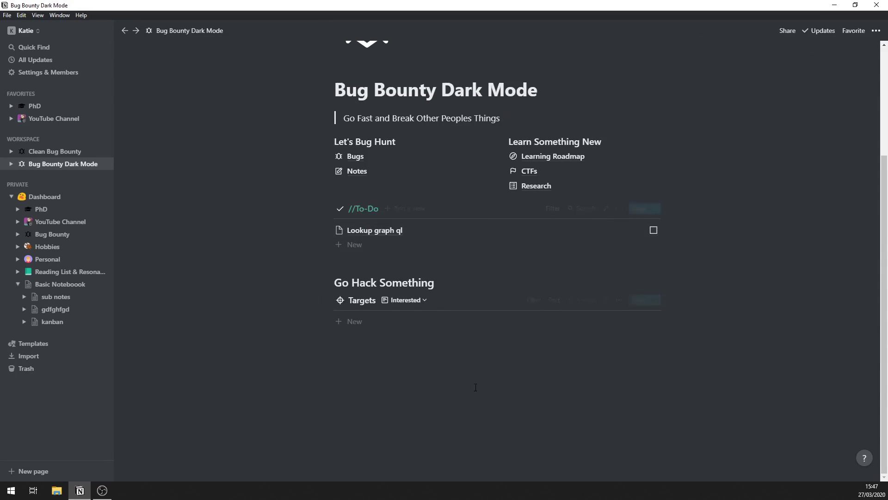
{"action": "left_click", "coordinate": [391, 301]}
{"action": "left_click", "coordinate": [399, 341]}
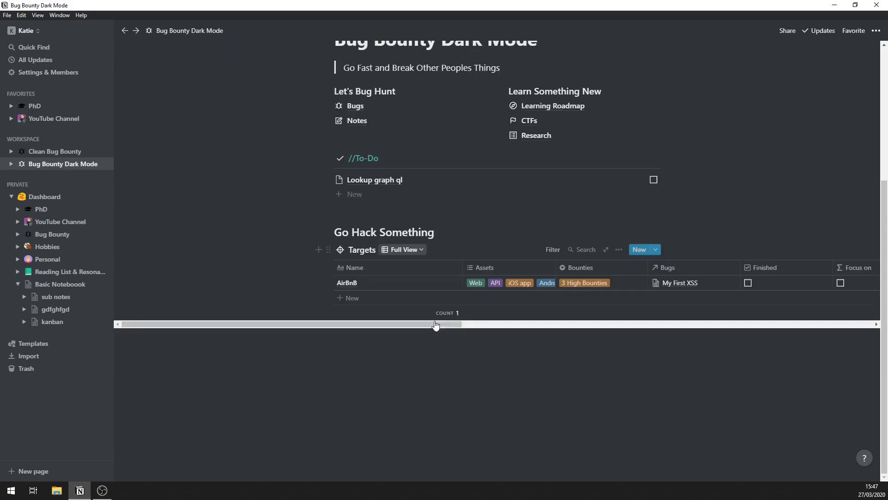
{"action": "scroll", "coordinate": [501, 317], "scroll_direction": "right", "scroll_amount": 12}
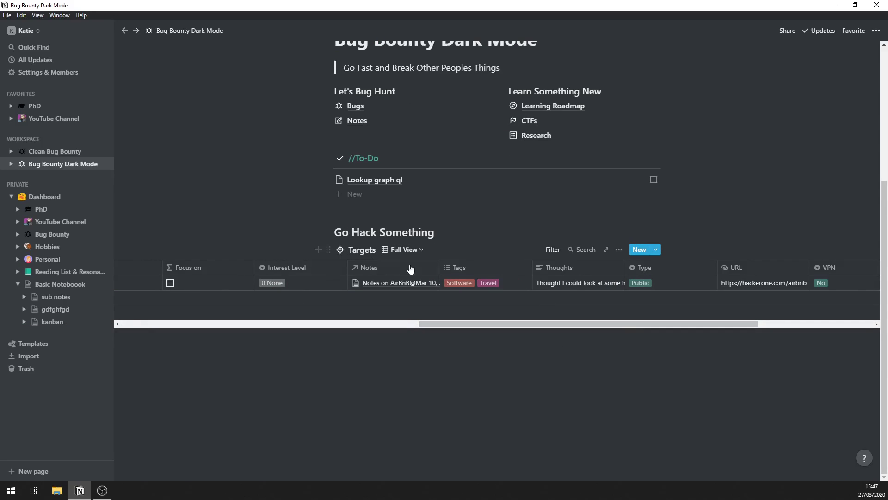
{"action": "left_click", "coordinate": [410, 252]}
{"action": "left_click", "coordinate": [389, 294]}
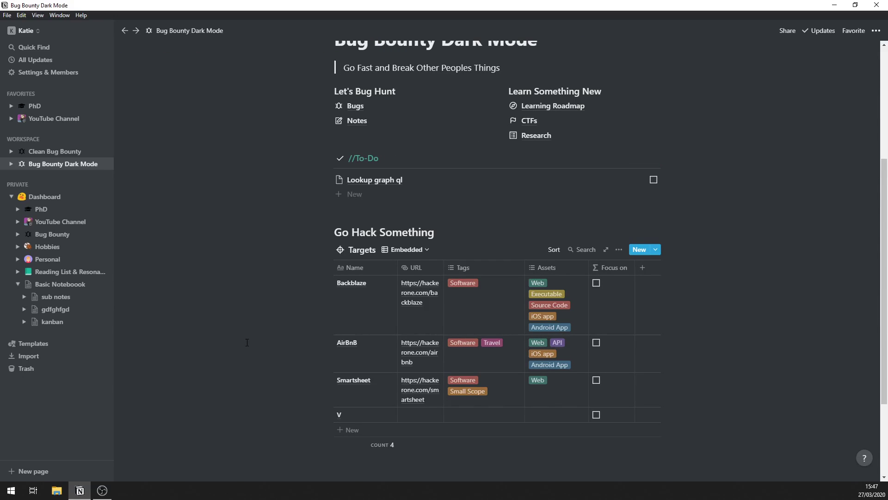
Open the Bugs database and the My First XSS entry to view its write-up template
{"action": "scroll", "coordinate": [353, 215], "scroll_direction": "up", "scroll_amount": 3}
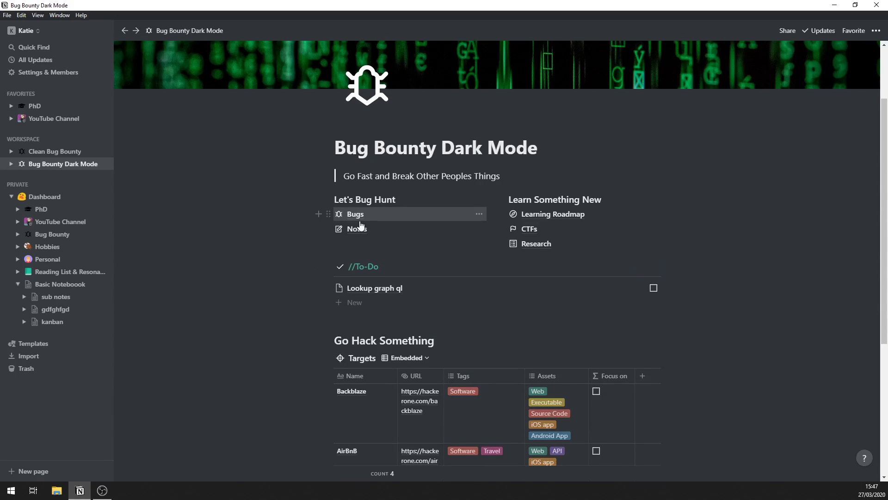
{"action": "left_click", "coordinate": [360, 216]}
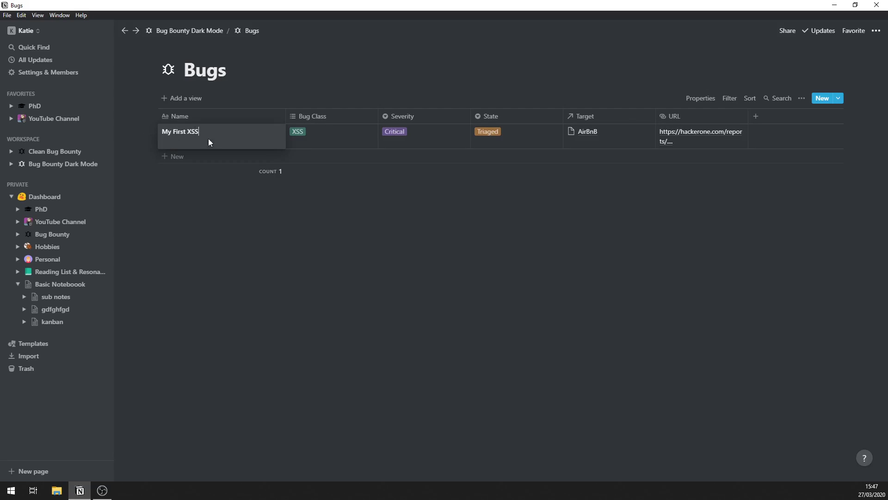
{"action": "left_click", "coordinate": [269, 135]}
{"action": "scroll", "coordinate": [415, 240], "scroll_direction": "down", "scroll_amount": 3}
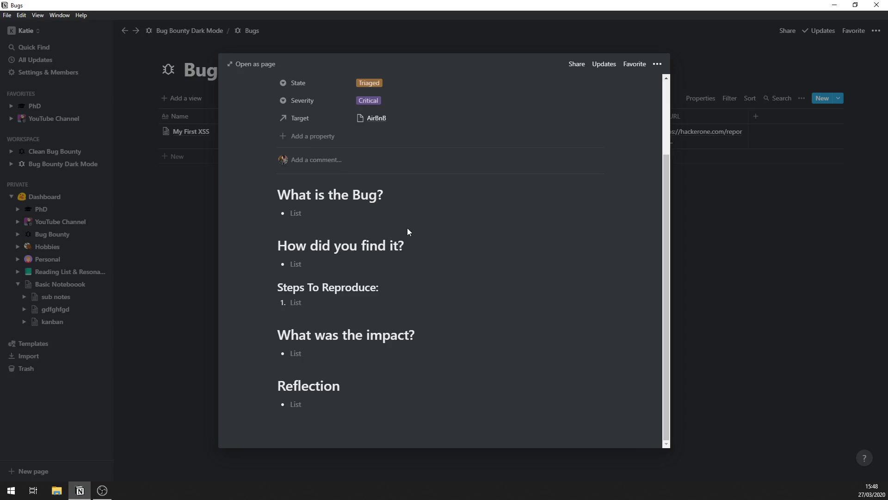
Go through the My First XSS write-up sections on how the bug was found, its impact and the reflection
{"action": "left_click", "coordinate": [305, 265]}
{"action": "left_click", "coordinate": [315, 356]}
{"action": "left_click", "coordinate": [316, 410]}
{"action": "key", "text": "BackSpace"}
{"action": "scroll", "coordinate": [464, 191], "scroll_direction": "up", "scroll_amount": 2}
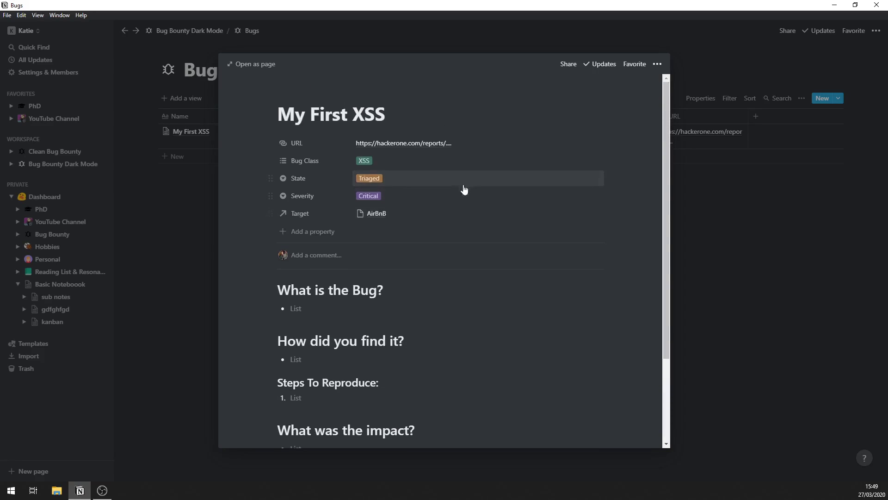
Examine the State, Bug Class and Severity options and the linked Target of the My First XSS entry
{"action": "left_click", "coordinate": [382, 182]}
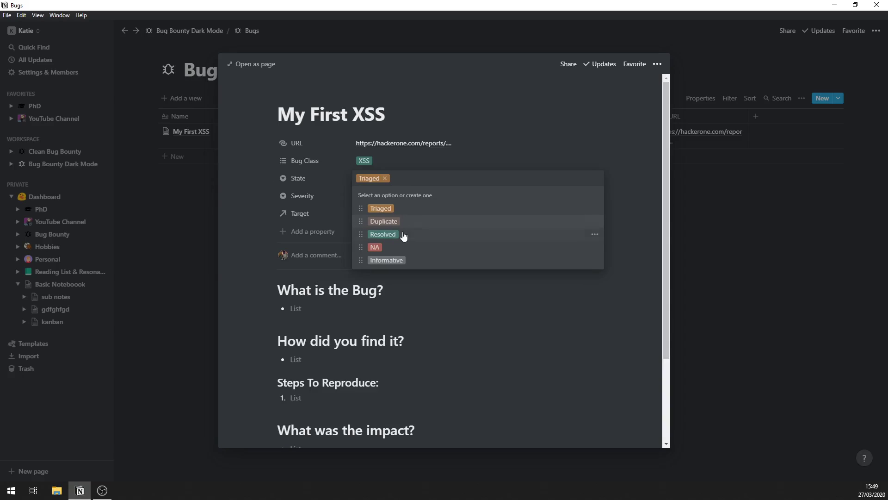
{"action": "left_click", "coordinate": [404, 160]}
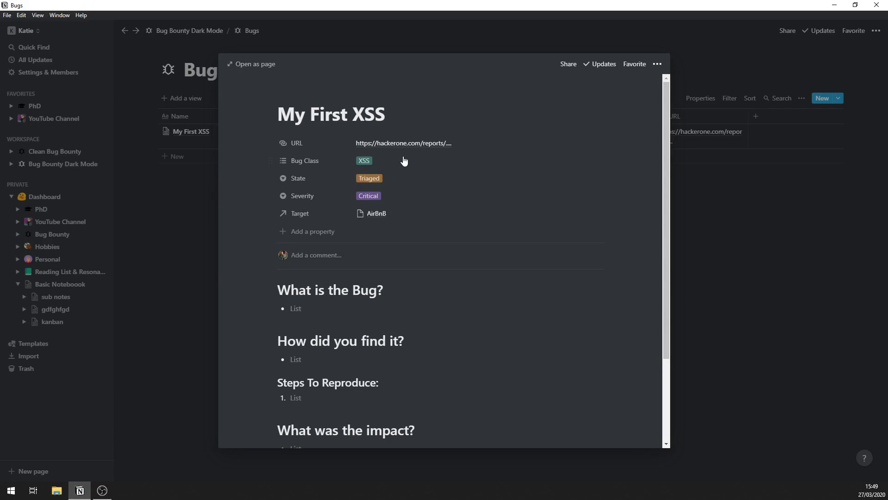
{"action": "left_click", "coordinate": [404, 160]}
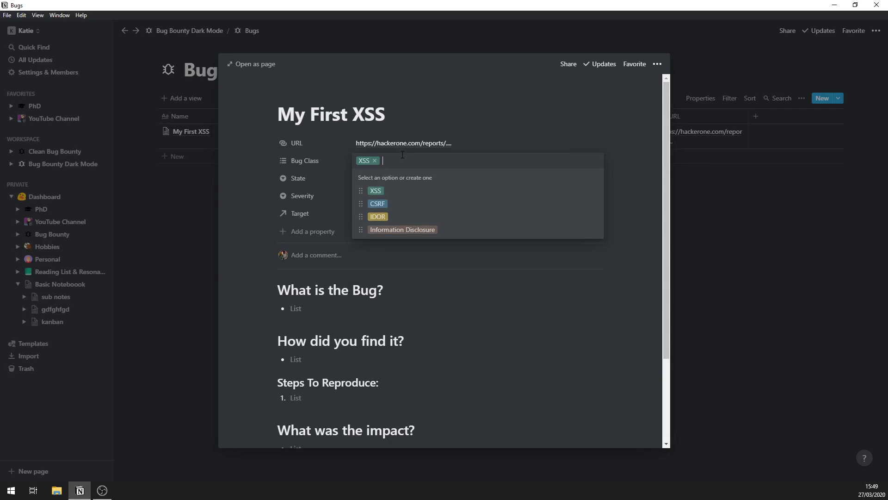
{"action": "left_click", "coordinate": [417, 259]}
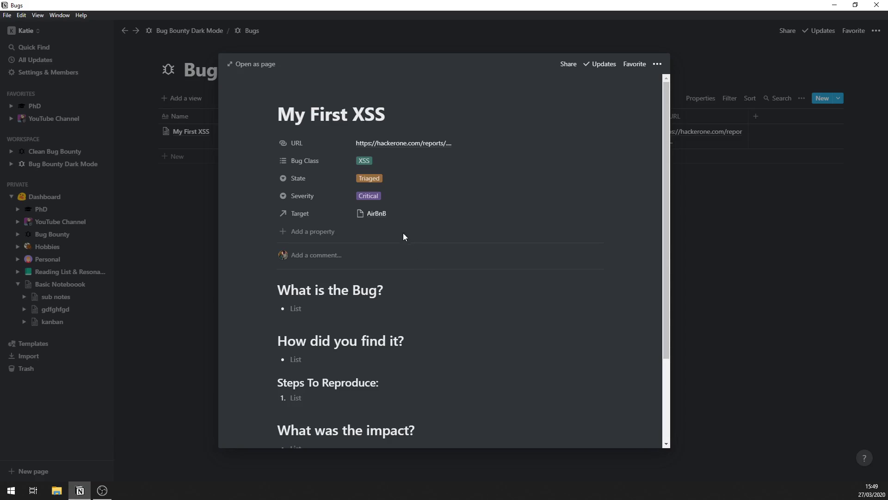
{"action": "left_click", "coordinate": [381, 202]}
{"action": "left_click", "coordinate": [326, 244]}
{"action": "left_click", "coordinate": [379, 215]}
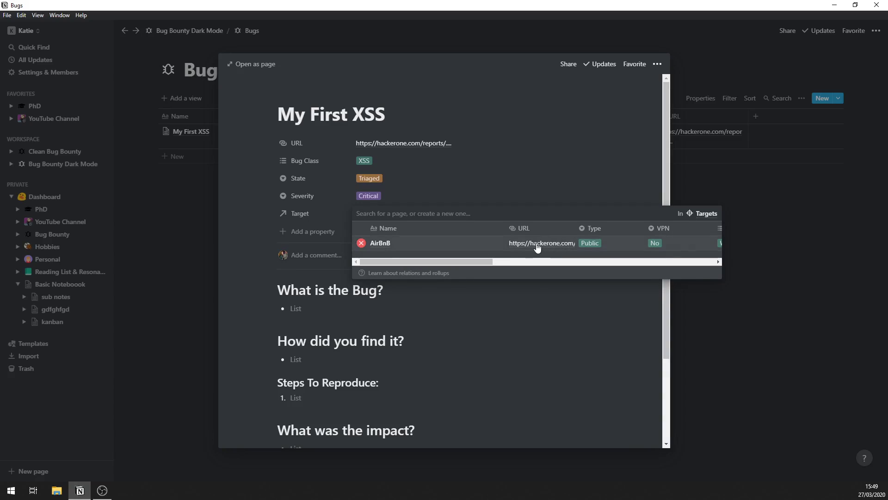
Return to the Bug Bounty Dark Mode page and follow the AirBnB target's linked bug to My First XSS
{"action": "left_click", "coordinate": [191, 300]}
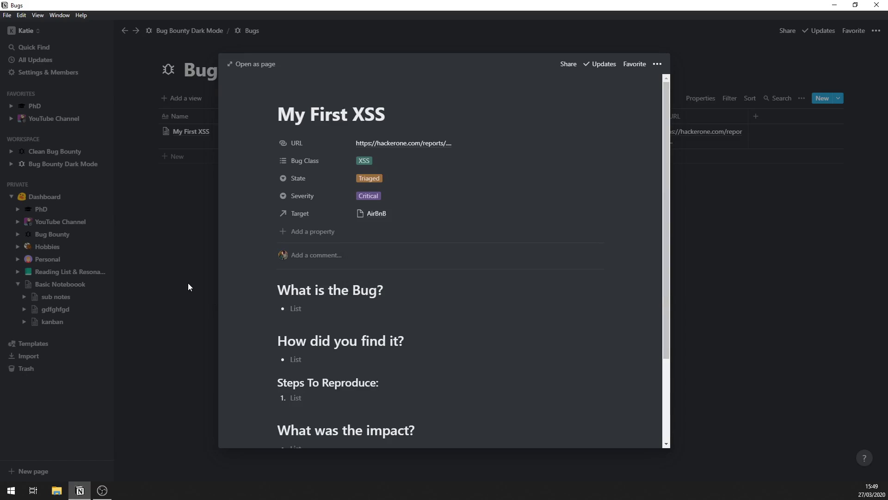
{"action": "left_click", "coordinate": [188, 283]}
{"action": "left_click", "coordinate": [190, 30]}
{"action": "scroll", "coordinate": [307, 300], "scroll_direction": "down", "scroll_amount": 3}
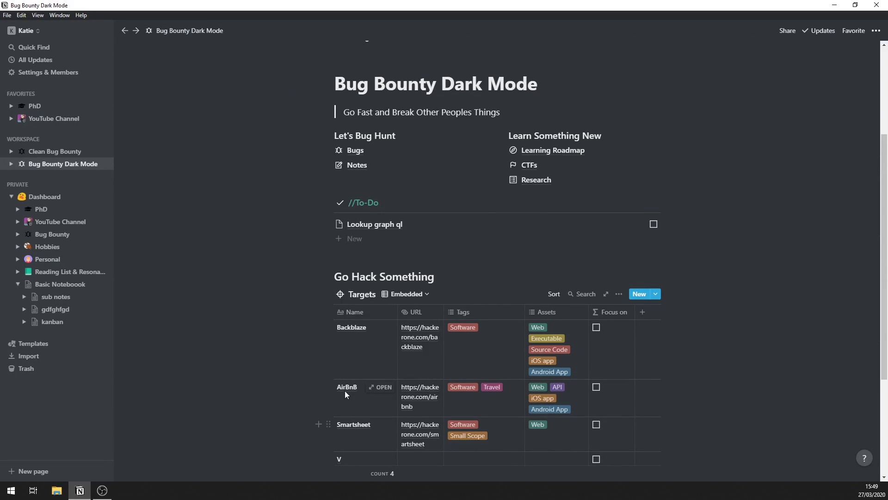
{"action": "left_click", "coordinate": [381, 387]}
{"action": "scroll", "coordinate": [419, 278], "scroll_direction": "down", "scroll_amount": 2}
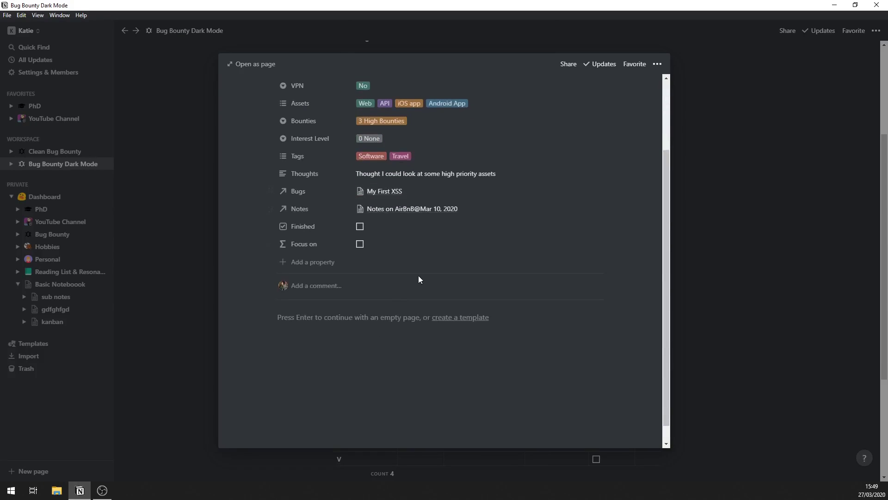
{"action": "left_click", "coordinate": [397, 193]}
{"action": "left_click", "coordinate": [387, 226]}
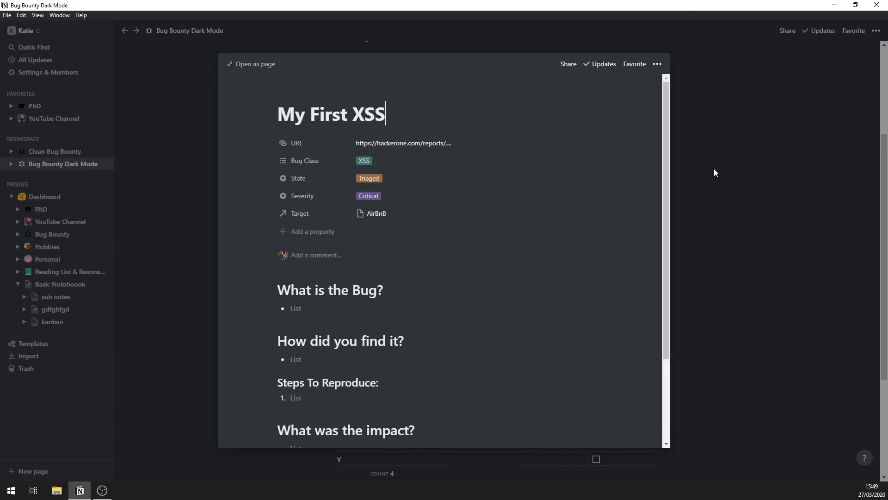
{"action": "left_click", "coordinate": [732, 177]}
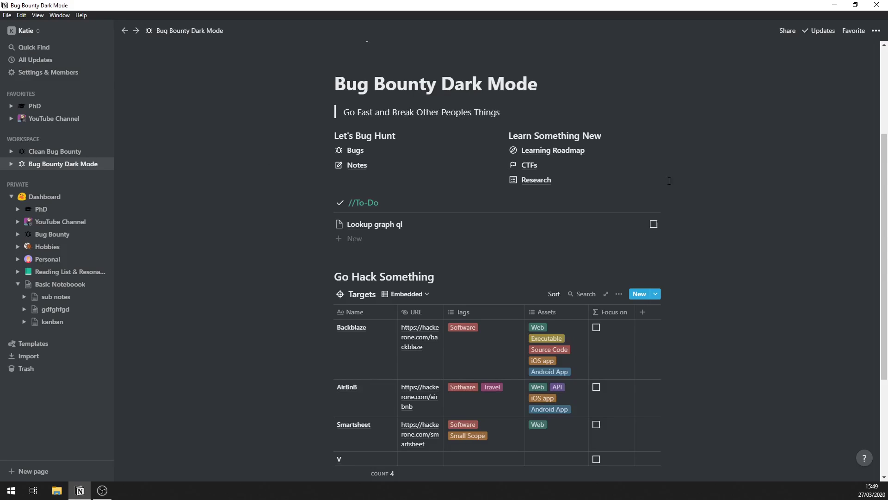
Create a new entry in the Bugs database from the Bug Report template
{"action": "left_click", "coordinate": [363, 151]}
{"action": "left_click", "coordinate": [838, 98]}
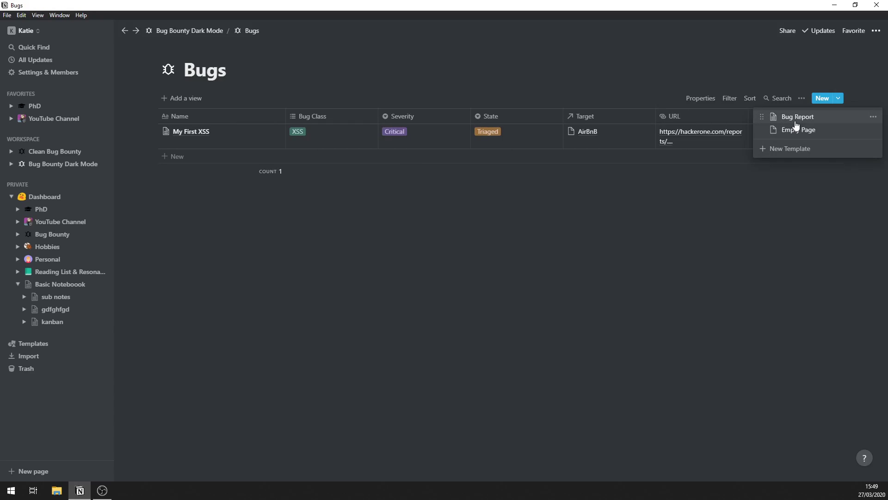
{"action": "left_click", "coordinate": [796, 122]}
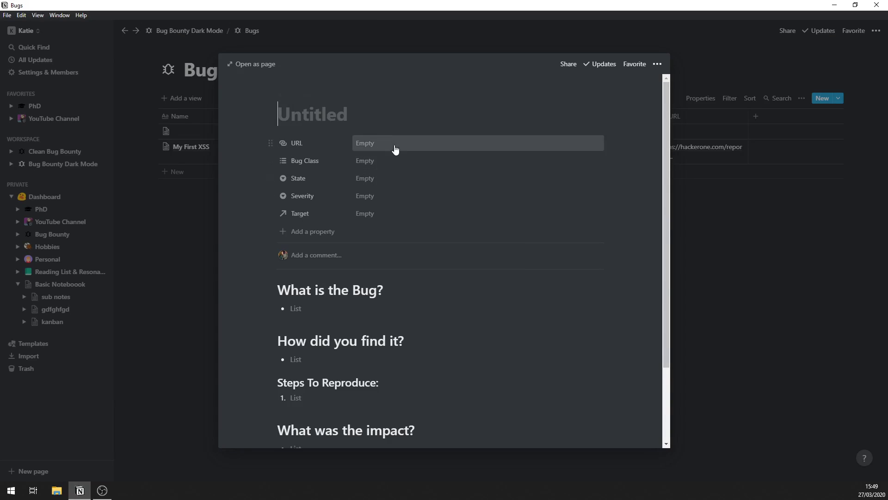
Fill in "xss" under What is the Bug? and "scriprt" under How did you find it? in the new bug report
{"action": "scroll", "coordinate": [395, 149], "scroll_direction": "down", "scroll_amount": 2}
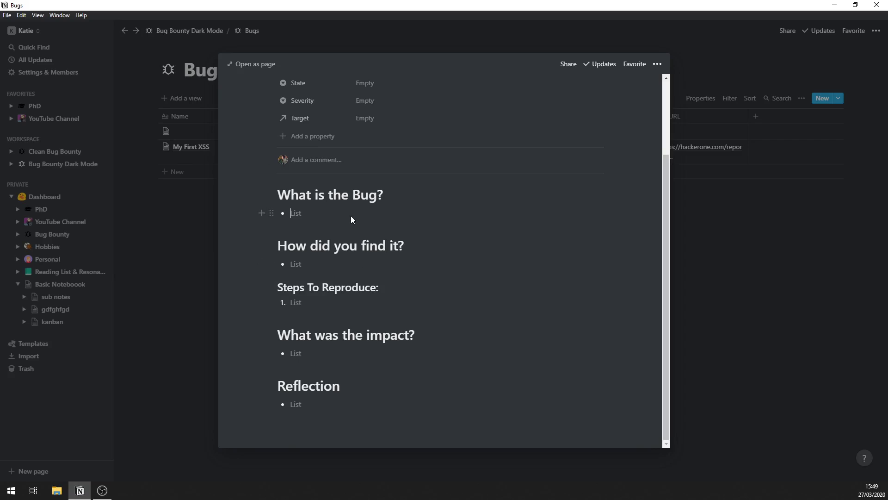
{"action": "type", "text": "xss"}
{"action": "left_click", "coordinate": [337, 265]}
{"action": "type", "text": "scriprt"}
Set the new bug's Bug Class to CSRF and its State to Resolved
{"action": "scroll", "coordinate": [336, 262], "scroll_direction": "up", "scroll_amount": 2}
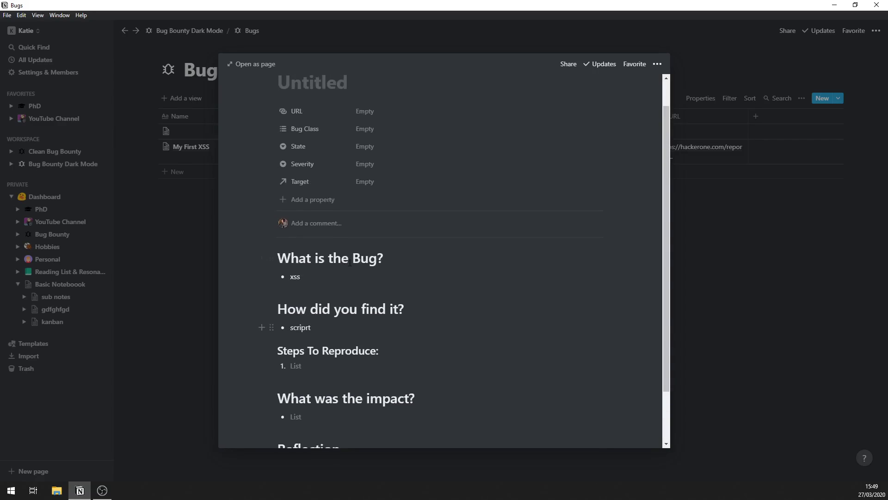
{"action": "left_click", "coordinate": [382, 139]}
{"action": "left_click", "coordinate": [370, 162]}
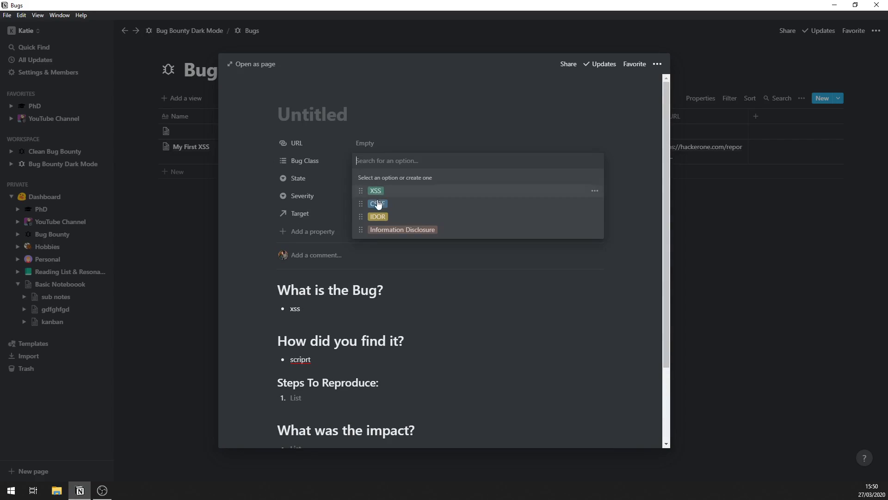
{"action": "left_click", "coordinate": [372, 191]}
{"action": "key", "text": "Escape"}
{"action": "left_click", "coordinate": [368, 186]}
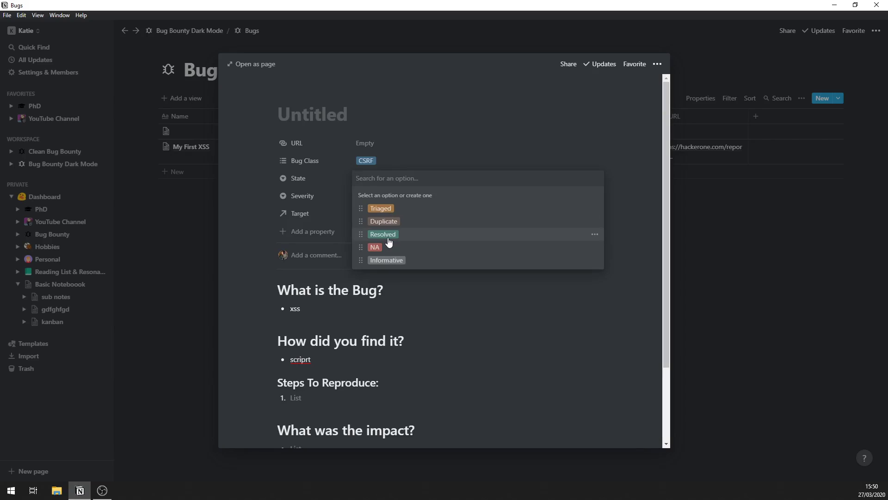
{"action": "left_click", "coordinate": [384, 232]}
Link the new bug to the Backblaze target, set its Severity to High and close the entry
{"action": "left_click", "coordinate": [379, 212]}
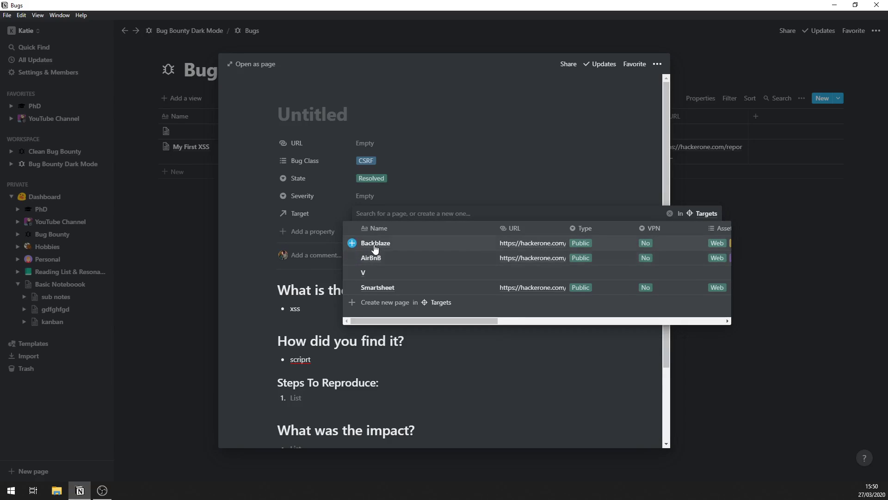
{"action": "left_click", "coordinate": [366, 242]}
{"action": "left_click", "coordinate": [371, 187]}
{"action": "left_click", "coordinate": [370, 197]}
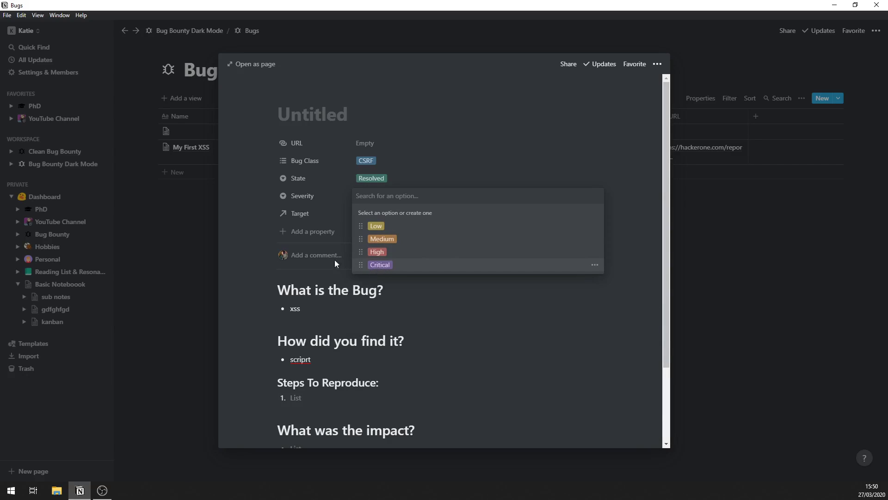
{"action": "left_click", "coordinate": [386, 253]}
{"action": "left_click", "coordinate": [184, 288]}
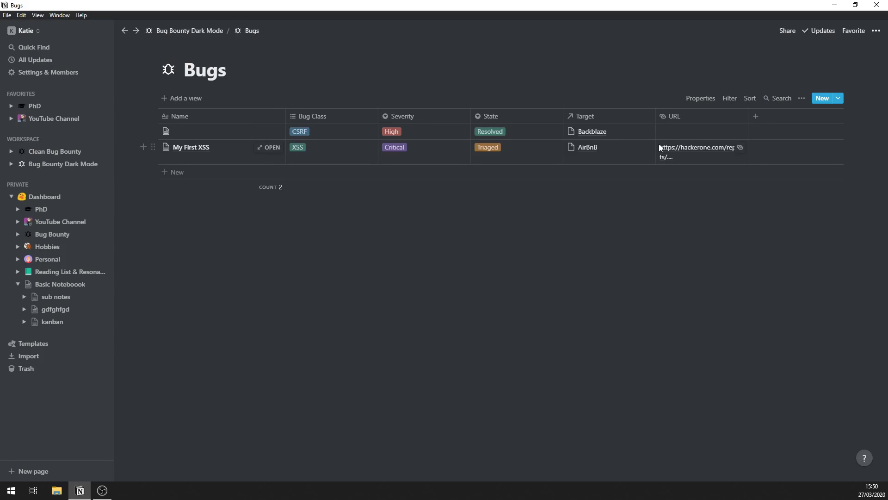
Open the Notes database from the Bug Bounty Dark Mode page and view the Notes on AirBnB entry
{"action": "left_click", "coordinate": [215, 31]}
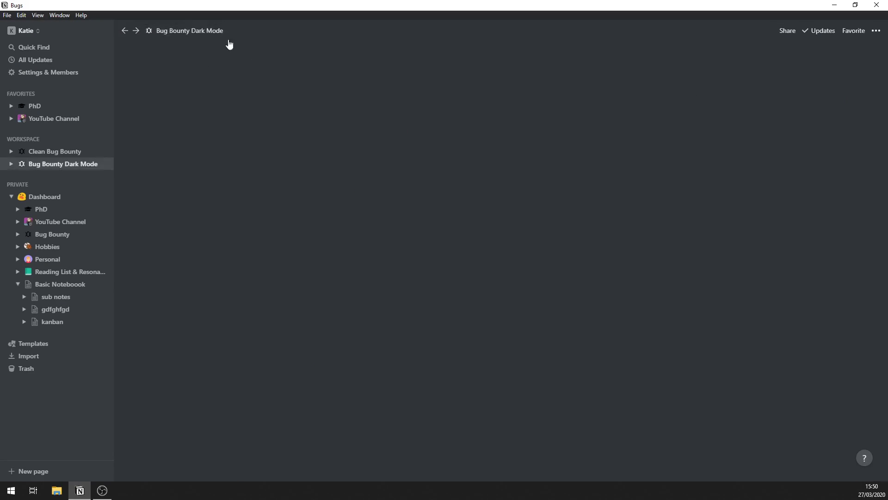
{"action": "left_click", "coordinate": [356, 320]}
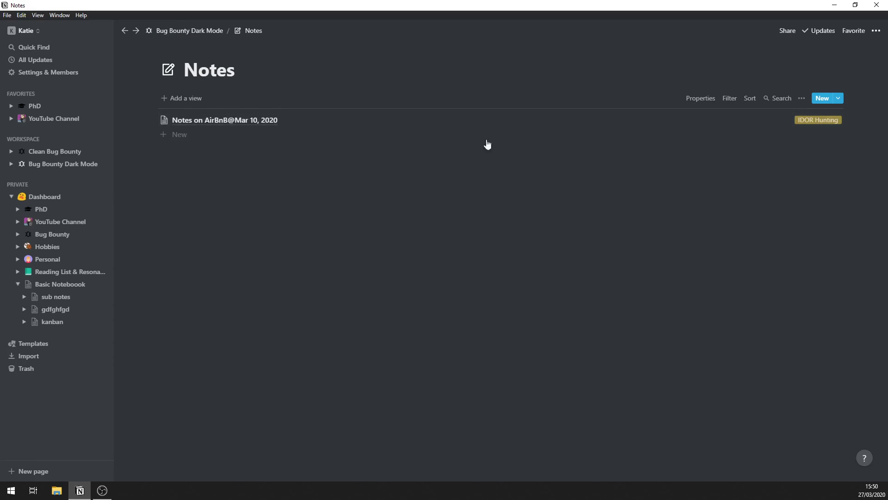
{"action": "left_click", "coordinate": [267, 122]}
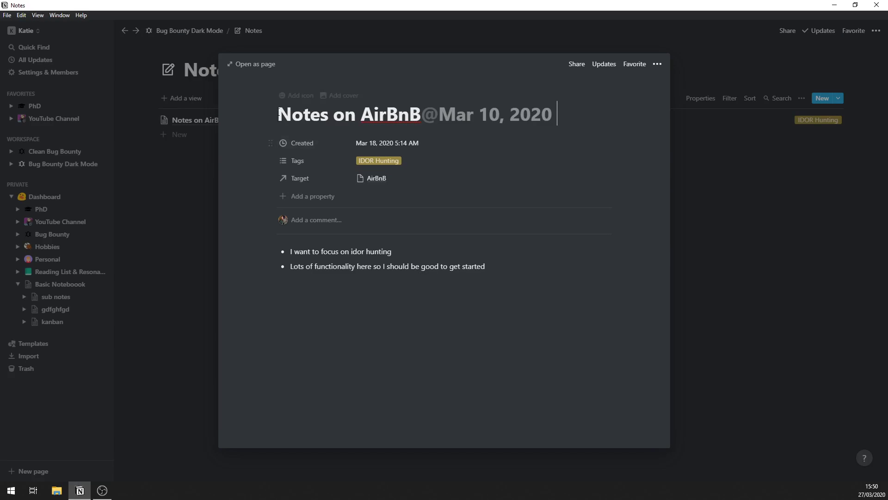
Examine the AirBnB note's dated title and its bullet about idor hunting
{"action": "left_click", "coordinate": [296, 109]}
{"action": "left_click_drag", "start_coordinate": [296, 108], "coordinate": [585, 101]}
{"action": "left_click", "coordinate": [582, 105]}
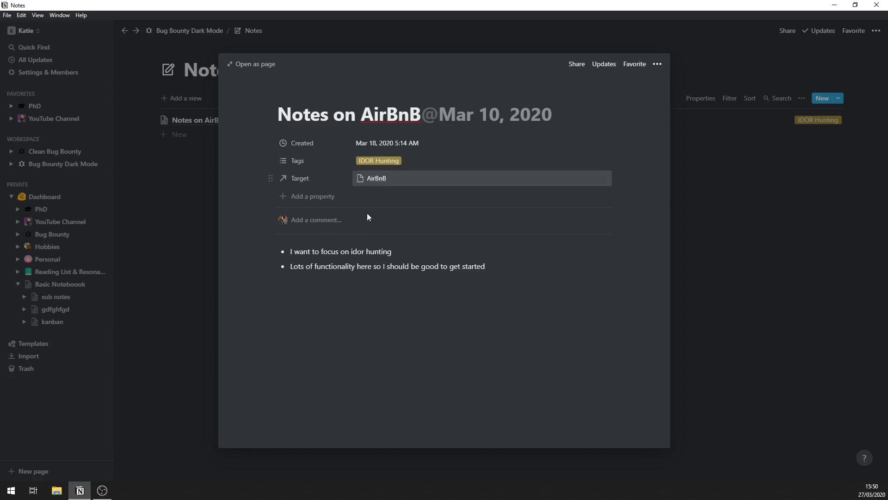
{"action": "left_click_drag", "start_coordinate": [298, 252], "coordinate": [410, 252]}
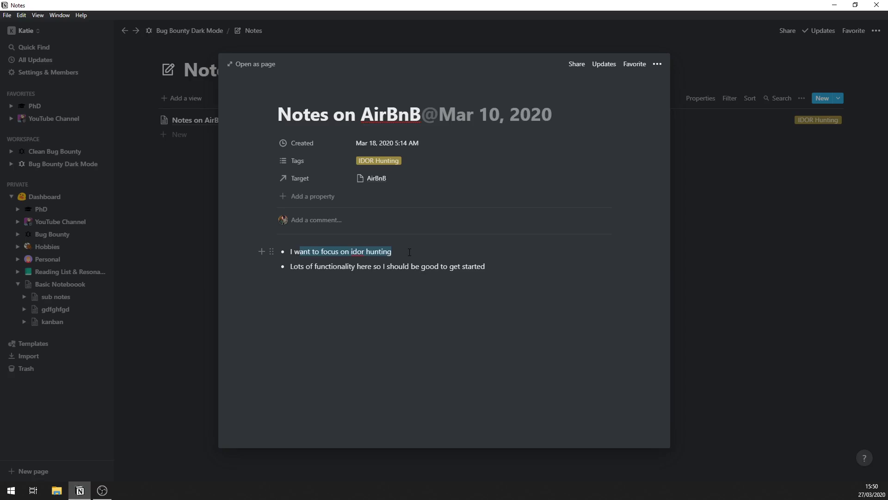
{"action": "left_click", "coordinate": [401, 260]}
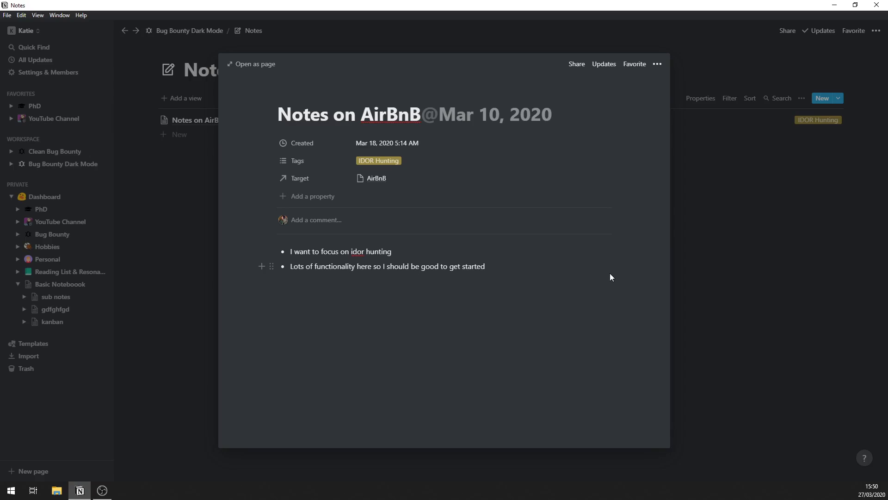
Insert an inline table below the last bullet of the AirBnB note
{"action": "key", "text": "Return"}
{"action": "type", "text": "/tab"}
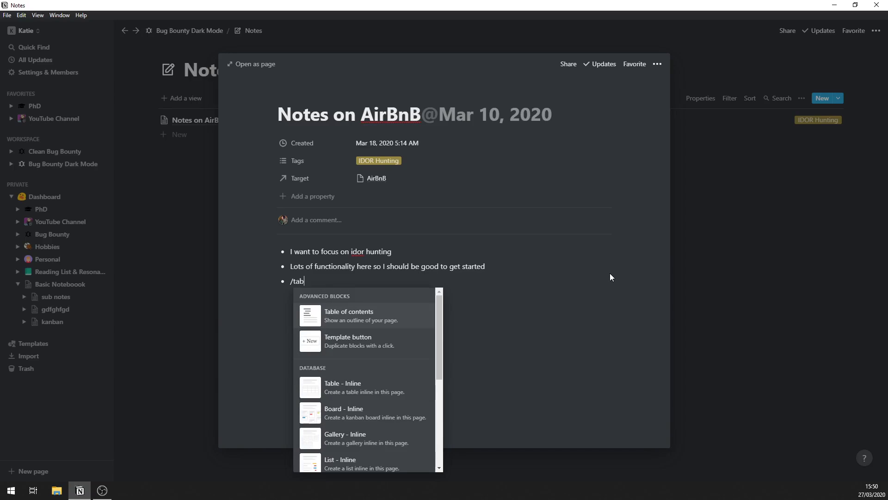
{"action": "key", "text": "Down"}
{"action": "key", "text": "Down"}
{"action": "key", "text": "Return"}
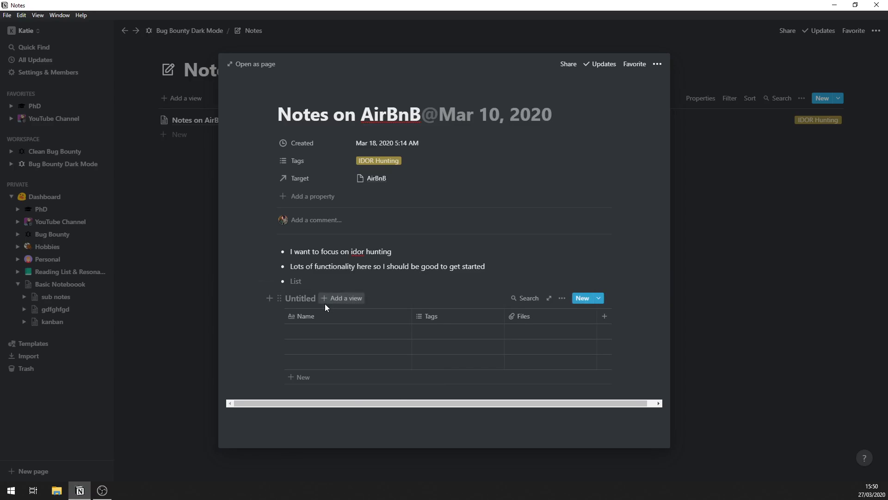
Add an unnamed table view to the inline table and show its list of views
{"action": "left_click", "coordinate": [441, 332]}
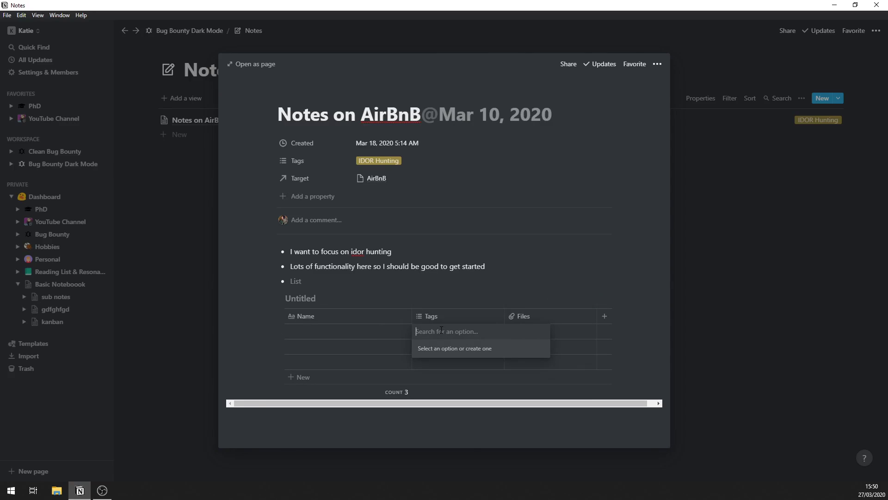
{"action": "left_click", "coordinate": [444, 303]}
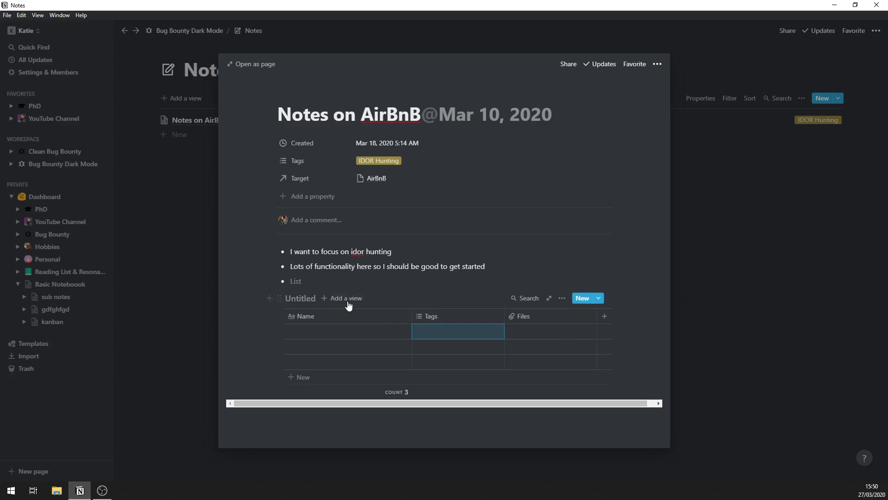
{"action": "left_click", "coordinate": [307, 299]}
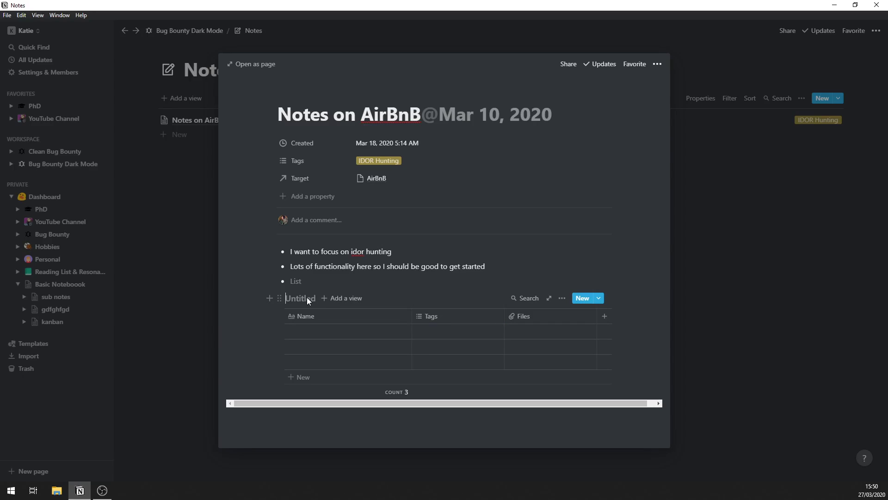
{"action": "left_click", "coordinate": [334, 299]}
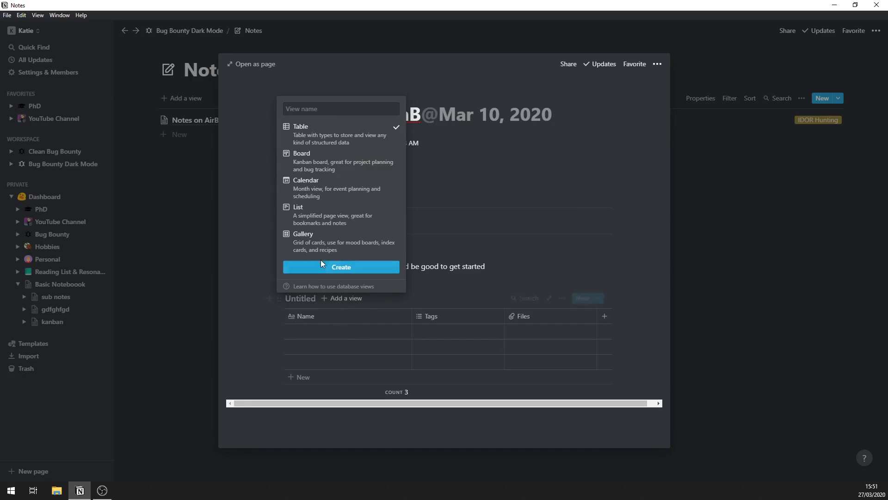
{"action": "left_click", "coordinate": [354, 266]}
{"action": "left_click", "coordinate": [348, 300]}
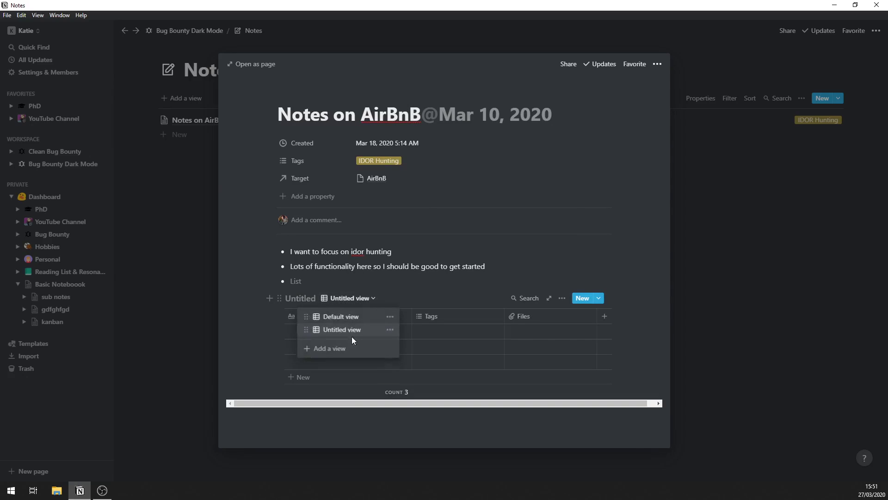
Delete the inline table from the AirBnB note
{"action": "left_click", "coordinate": [400, 365]}
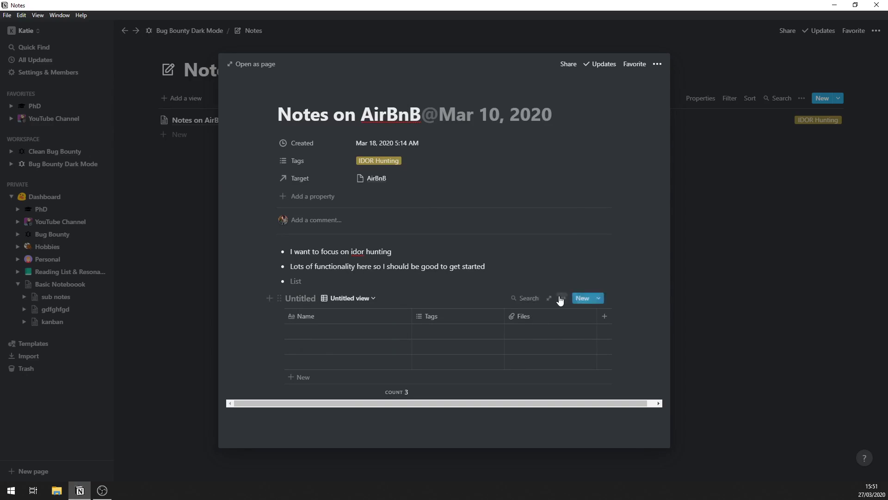
{"action": "left_click", "coordinate": [279, 297]}
{"action": "left_click", "coordinate": [240, 266]}
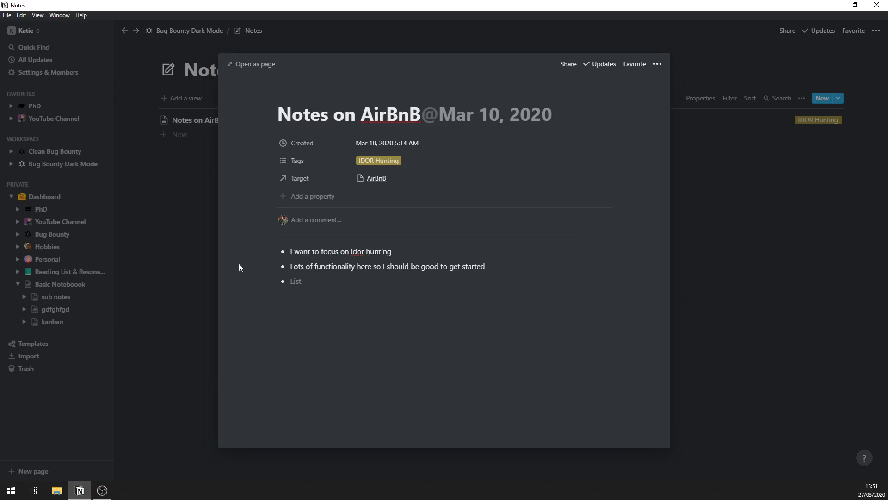
Insert a Today date mention below the AirBnB note's bullets and remove it again
{"action": "left_click", "coordinate": [329, 300]}
{"action": "type", "text": "@tod#"}
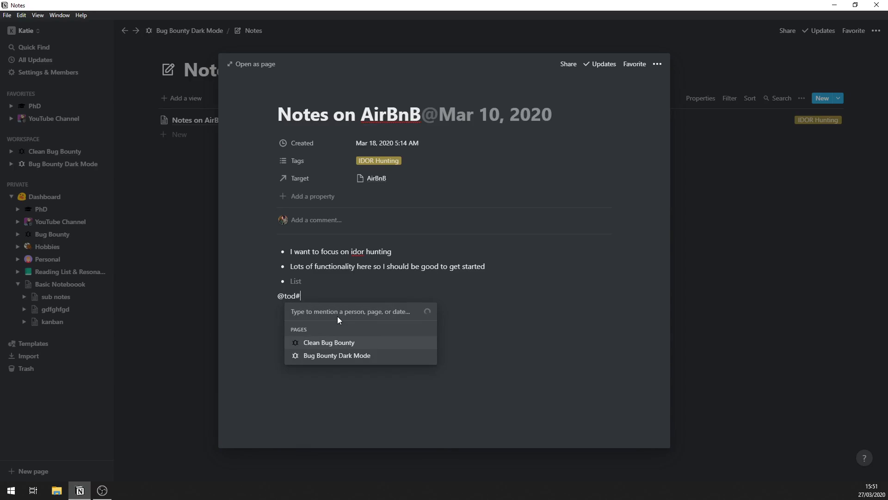
{"action": "key", "text": "BackSpace"}
{"action": "key", "text": "Return"}
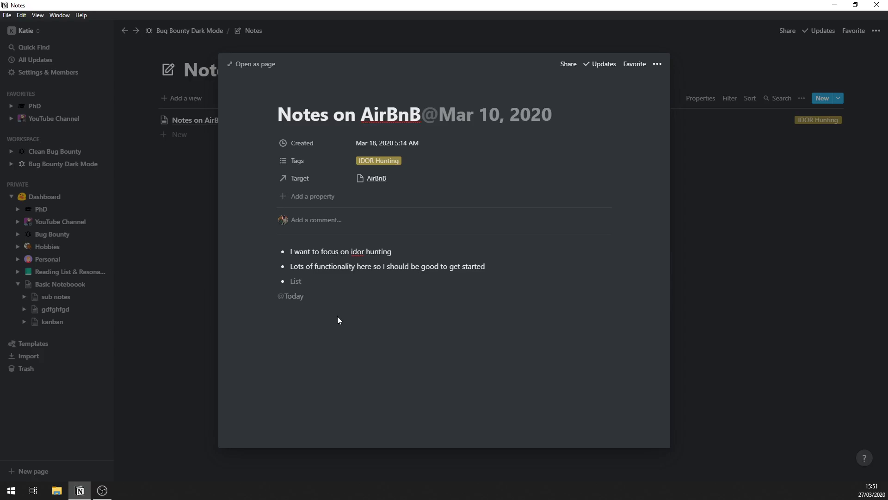
{"action": "key", "text": "BackSpace"}
{"action": "key", "text": "BackSpace"}
{"action": "key", "text": "BackSpace"}
Add a line below the bullets with a Tomorrow date mention followed by "I want to cjheck for id endpointsa"
{"action": "key", "text": "Return"}
{"action": "type", "text": "@tomorrow"}
{"action": "key", "text": "Return"}
{"action": "type", "text": "I wang t"}
{"action": "key", "text": "BackSpace"}
{"action": "key", "text": "BackSpace"}
{"action": "type", "text": "to cjheck for id endppoi"}
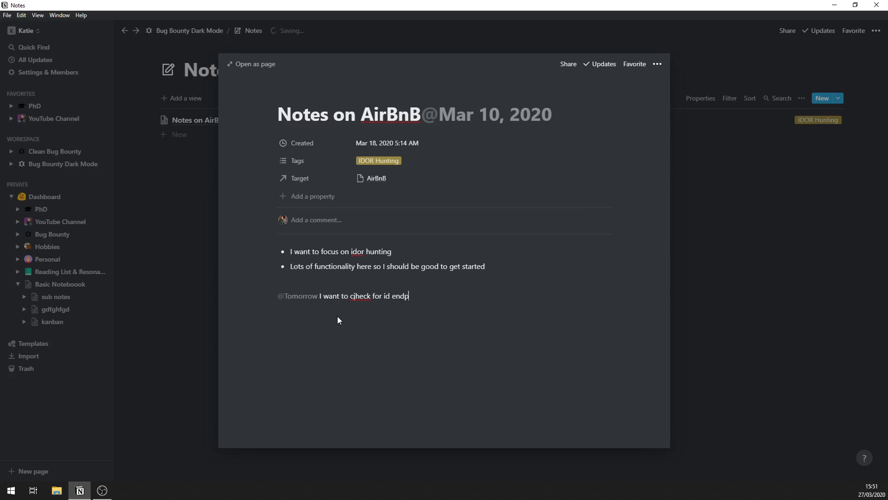
{"action": "key", "text": "BackSpace"}
{"action": "key", "text": "BackSpace"}
{"action": "key", "text": "BackSpace"}
{"action": "type", "text": "ointsa"}
Set the Tomorrow mention's reminder to On day of event (9:00)
{"action": "left_click", "coordinate": [298, 297]}
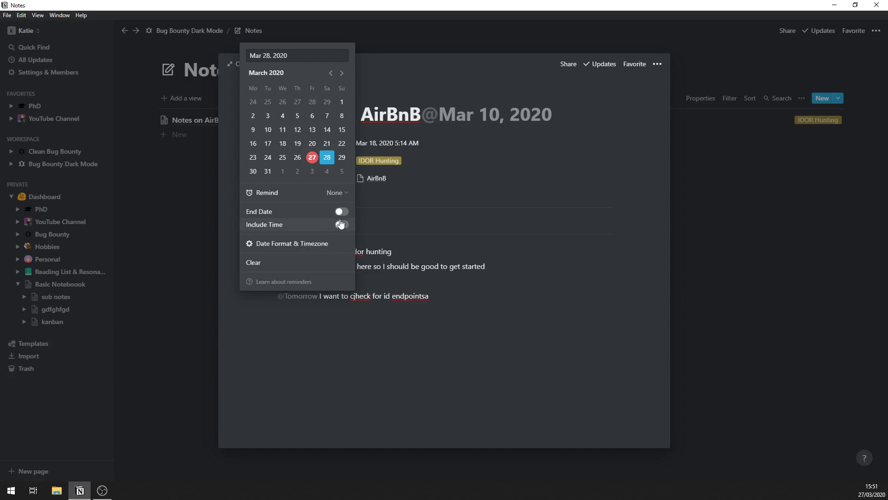
{"action": "left_click", "coordinate": [337, 192]}
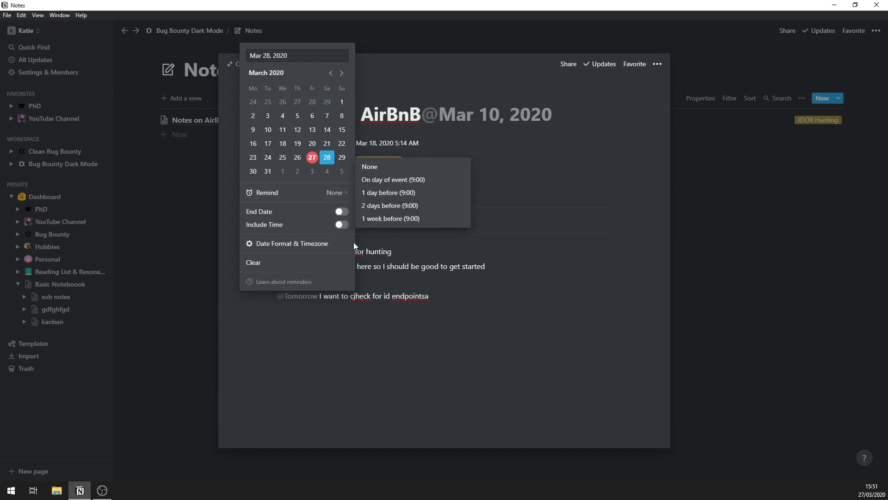
{"action": "left_click", "coordinate": [393, 180]}
{"action": "left_click", "coordinate": [401, 293]}
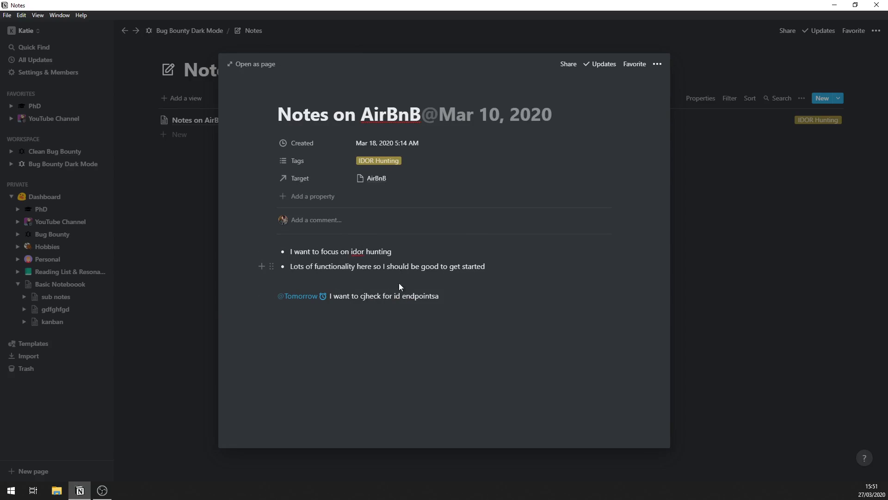
Change the Tomorrow mention's date in the AirBnB note to March 31, 2020 and close the note
{"action": "left_click", "coordinate": [309, 298]}
{"action": "left_click", "coordinate": [273, 172]}
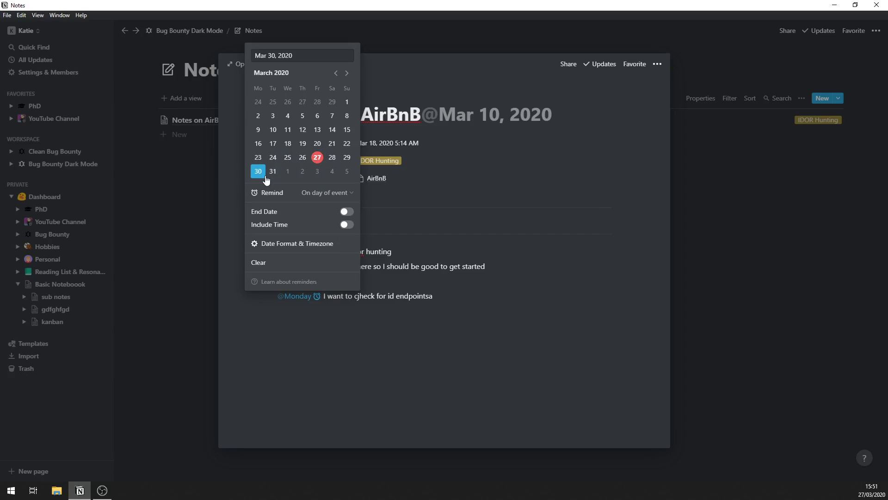
{"action": "left_click", "coordinate": [348, 199]}
{"action": "left_click", "coordinate": [382, 207]}
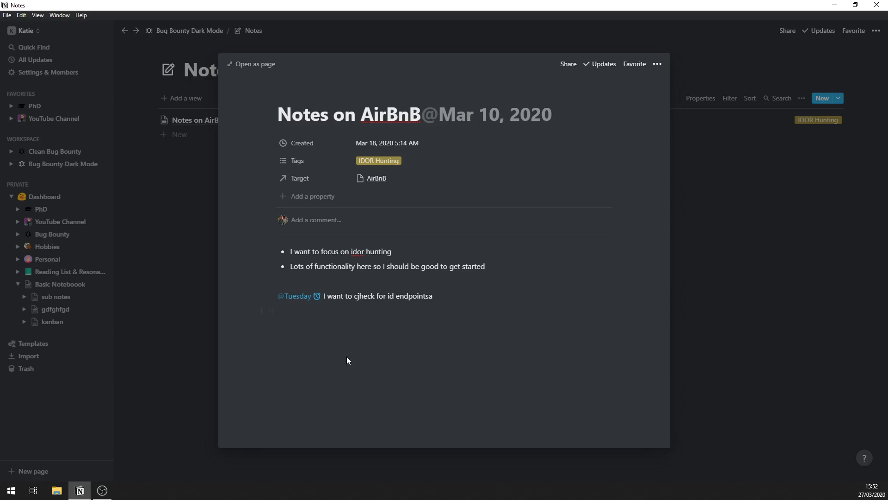
{"action": "left_click", "coordinate": [329, 312]}
{"action": "left_click", "coordinate": [687, 144]}
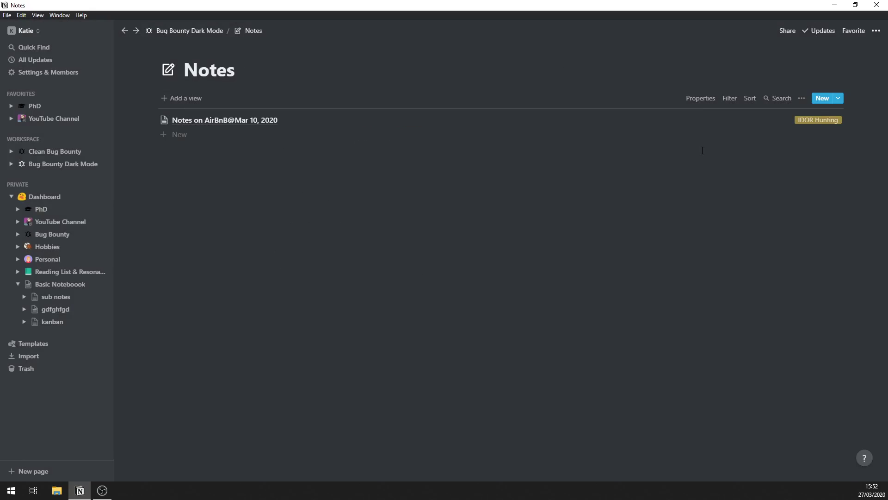
Reopen the AirBnB note, examine its available export formats, and leave without exporting
{"action": "left_click", "coordinate": [874, 37]}
{"action": "left_click", "coordinate": [256, 138]}
{"action": "left_click", "coordinate": [236, 126]}
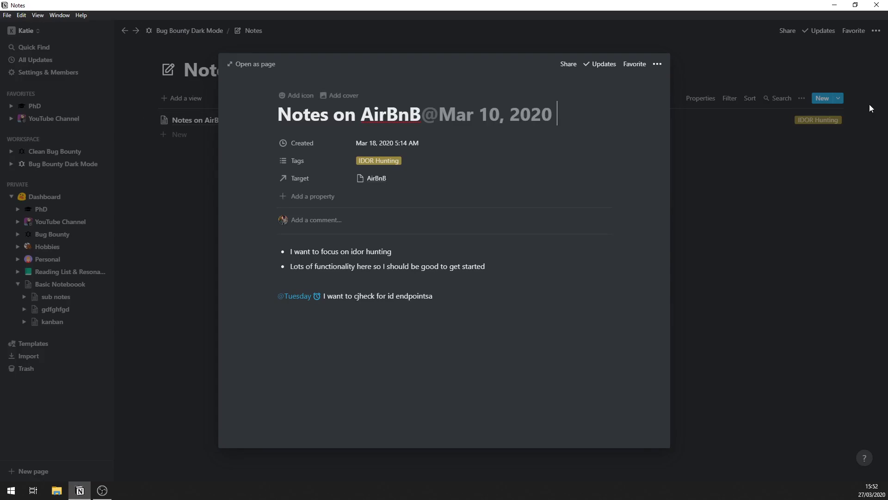
{"action": "left_click", "coordinate": [658, 65]}
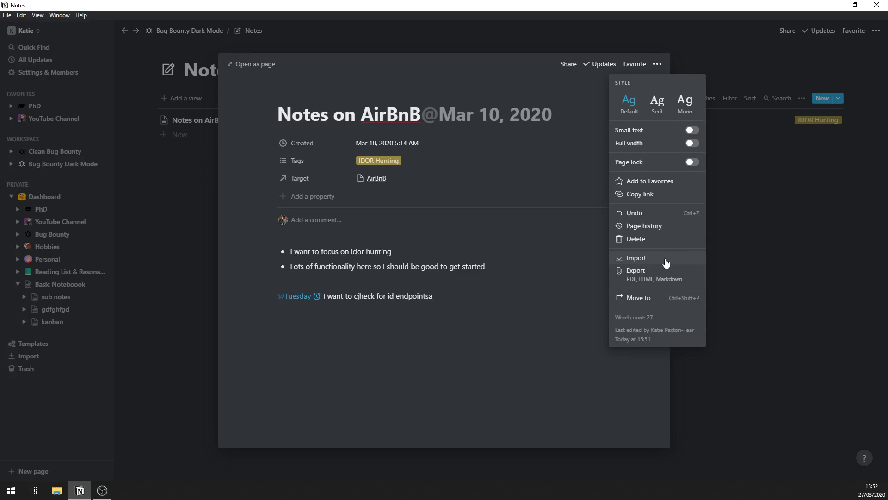
{"action": "left_click", "coordinate": [664, 274]}
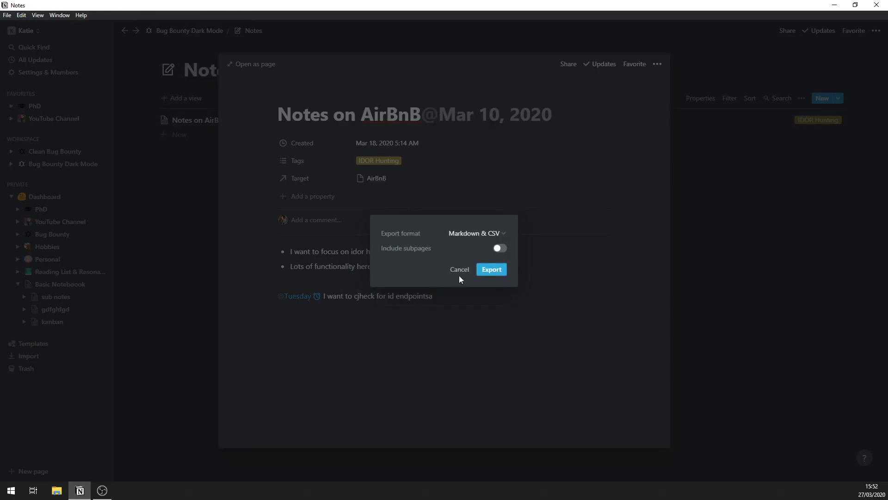
{"action": "left_click", "coordinate": [485, 233]}
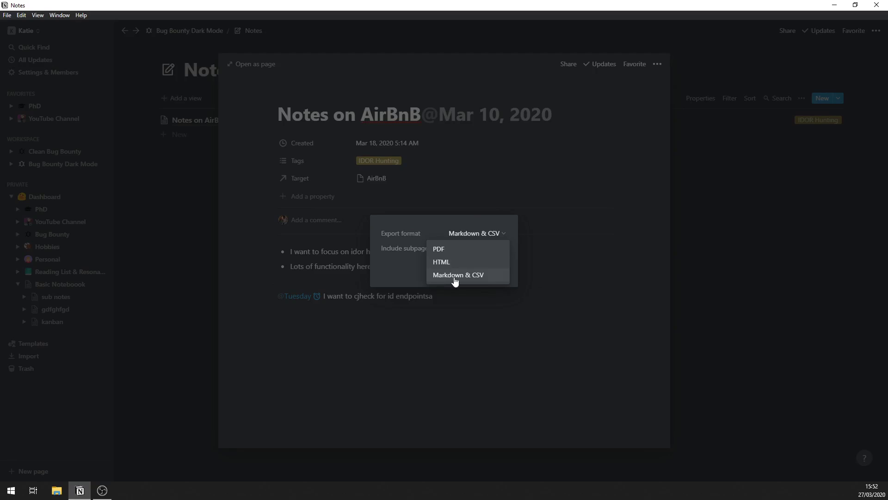
{"action": "left_click", "coordinate": [544, 278]}
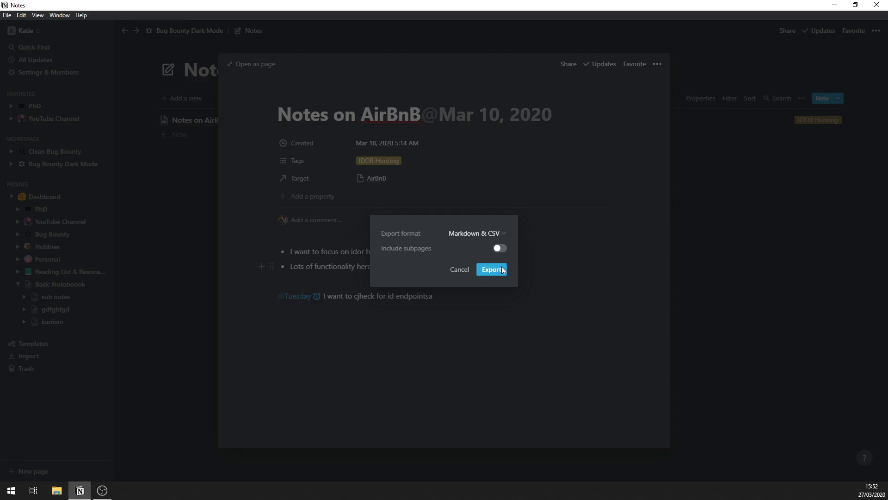
{"action": "left_click", "coordinate": [458, 272]}
{"action": "left_click", "coordinate": [807, 132]}
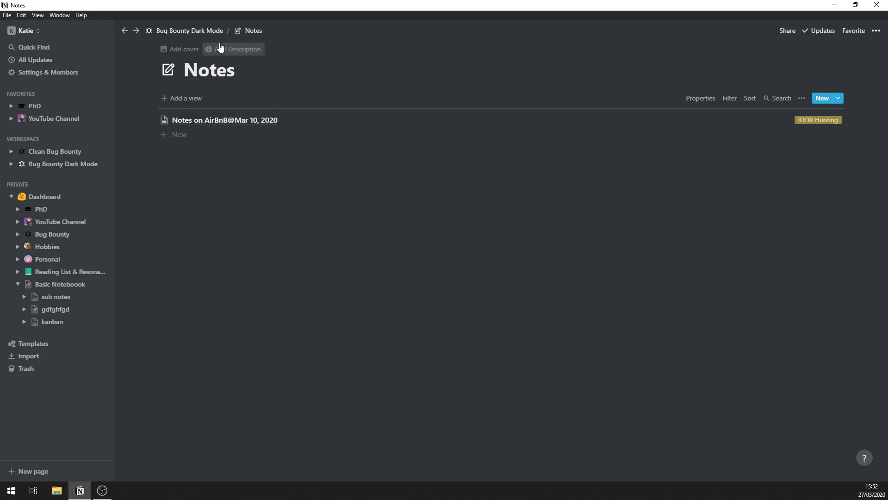
Return to the Bug Bounty Dark Mode main page and review its sections and Targets table
{"action": "left_click", "coordinate": [218, 31]}
{"action": "scroll", "coordinate": [293, 170], "scroll_direction": "down", "scroll_amount": 2}
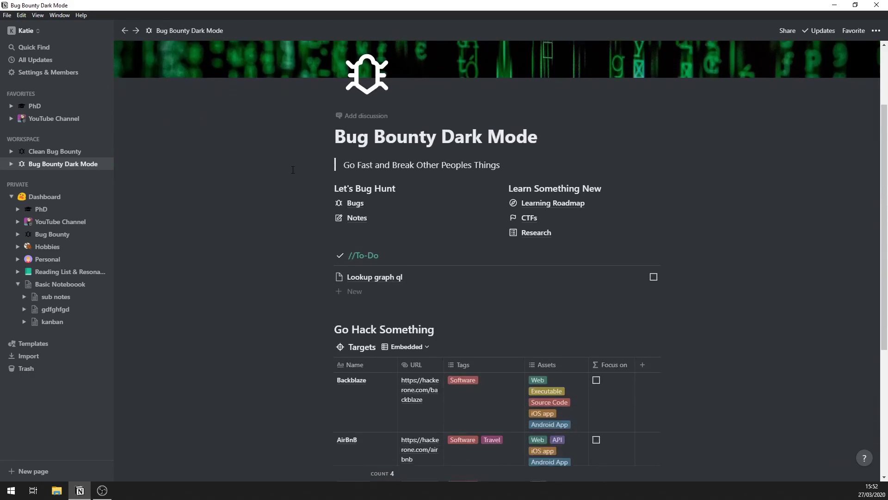
{"action": "scroll", "coordinate": [293, 170], "scroll_direction": "down", "scroll_amount": 5}
{"action": "scroll", "coordinate": [248, 248], "scroll_direction": "up", "scroll_amount": 5}
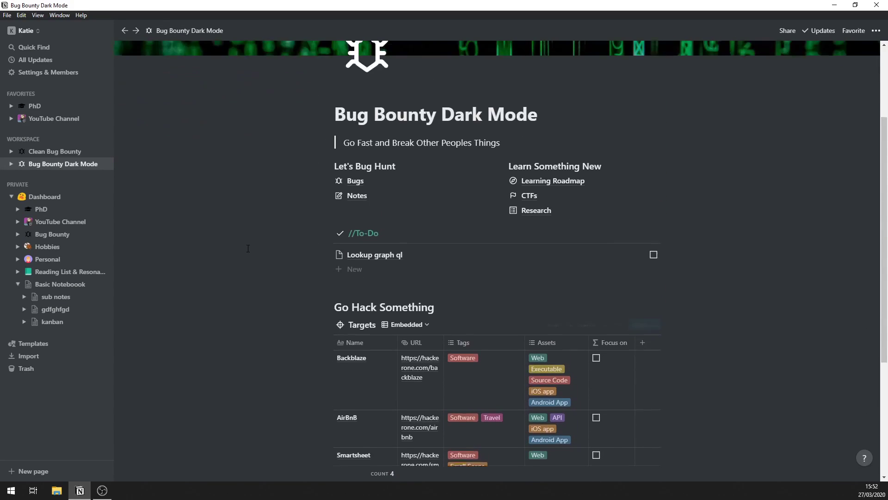
{"action": "scroll", "coordinate": [248, 248], "scroll_direction": "up", "scroll_amount": 3}
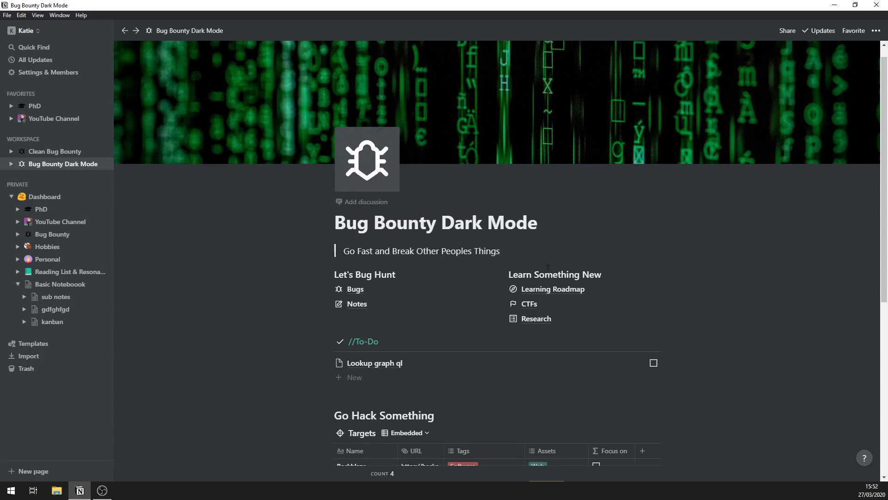
{"action": "scroll", "coordinate": [562, 296], "scroll_direction": "up", "scroll_amount": 1}
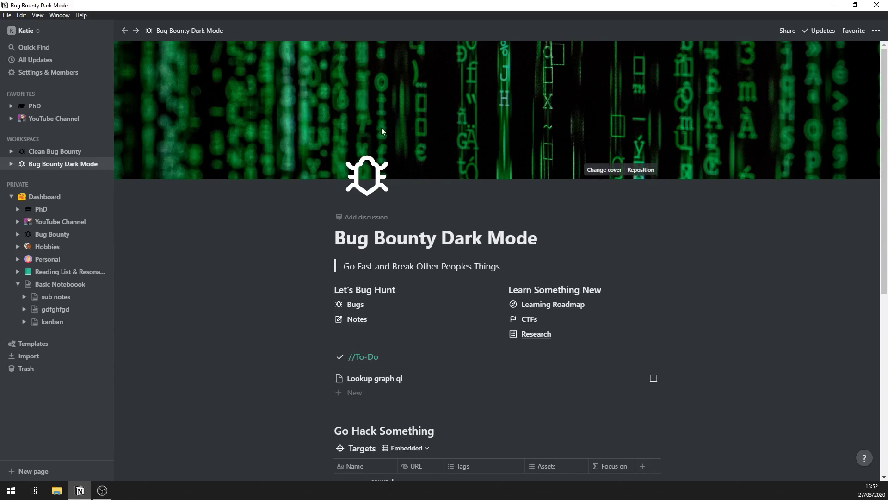
Open the Clean Bug Bounty page and turn off dark mode in the workspace settings
{"action": "left_click", "coordinate": [83, 152]}
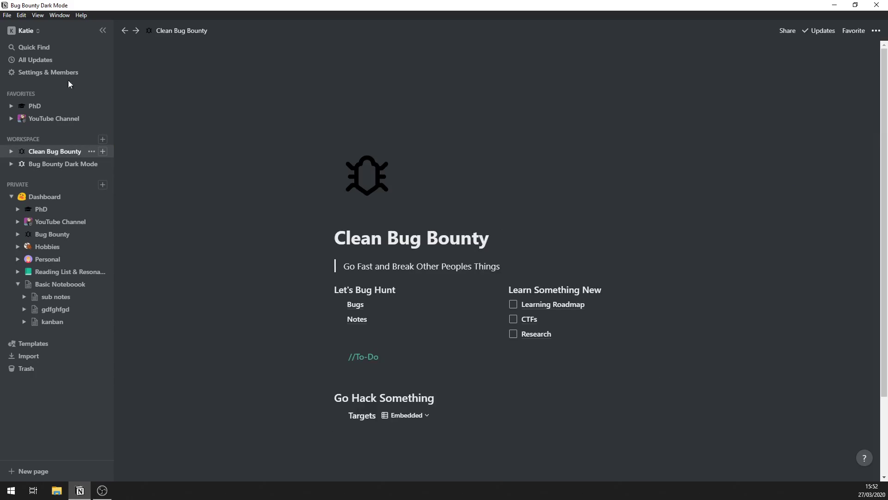
{"action": "left_click", "coordinate": [67, 74]}
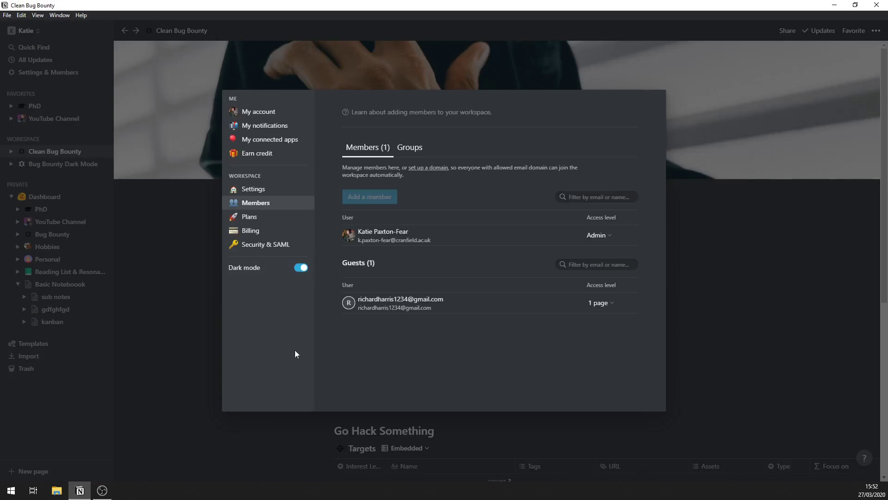
{"action": "left_click", "coordinate": [299, 268]}
{"action": "left_click", "coordinate": [194, 295]}
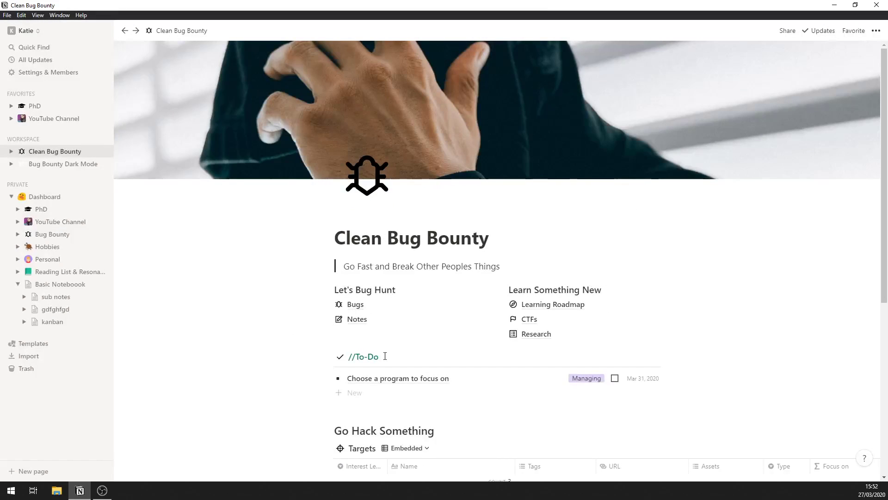
Review the Clean Bug Bounty page's sections, To-Do list and all columns of its Targets table
{"action": "scroll", "coordinate": [371, 345], "scroll_direction": "down", "scroll_amount": 1}
{"action": "scroll", "coordinate": [372, 345], "scroll_direction": "down", "scroll_amount": 5}
{"action": "scroll", "coordinate": [371, 341], "scroll_direction": "up", "scroll_amount": 3}
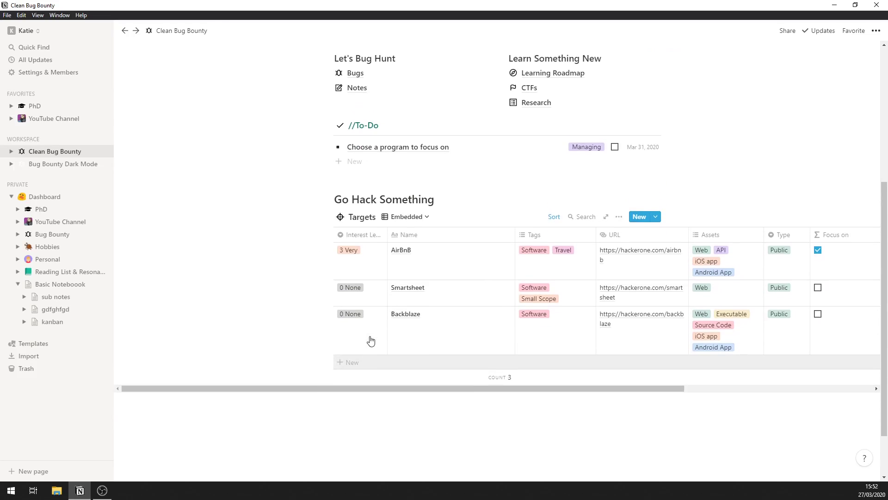
{"action": "scroll", "coordinate": [259, 371], "scroll_direction": "up", "scroll_amount": 2}
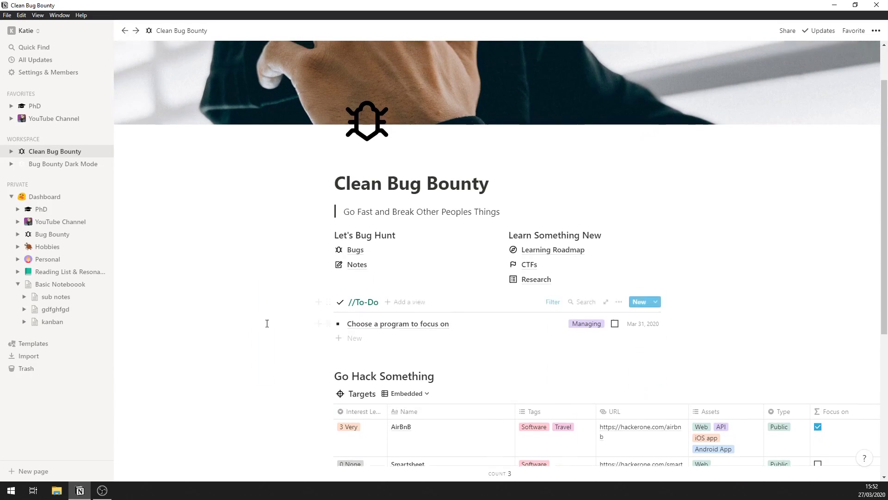
{"action": "scroll", "coordinate": [266, 311], "scroll_direction": "up", "scroll_amount": 2}
{"action": "scroll", "coordinate": [431, 428], "scroll_direction": "down", "scroll_amount": 4}
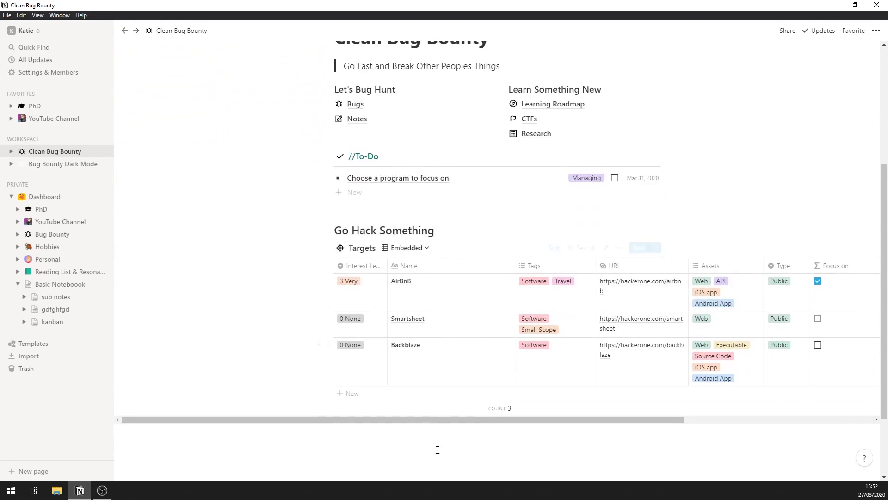
{"action": "left_click_drag", "start_coordinate": [649, 423], "coordinate": [768, 413]}
Open the Bug Bounty Dark Mode page and bring up the workspace settings
{"action": "left_click", "coordinate": [58, 164]}
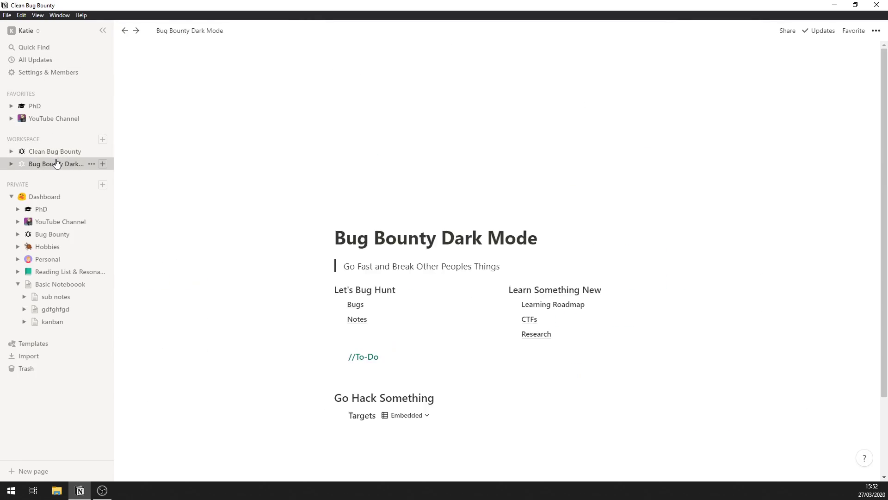
{"action": "key", "text": "ctrl+shift+l"}
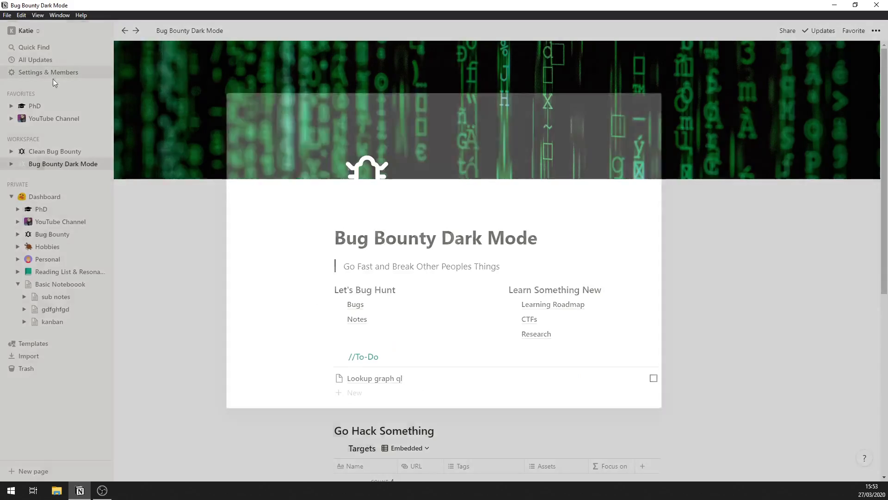